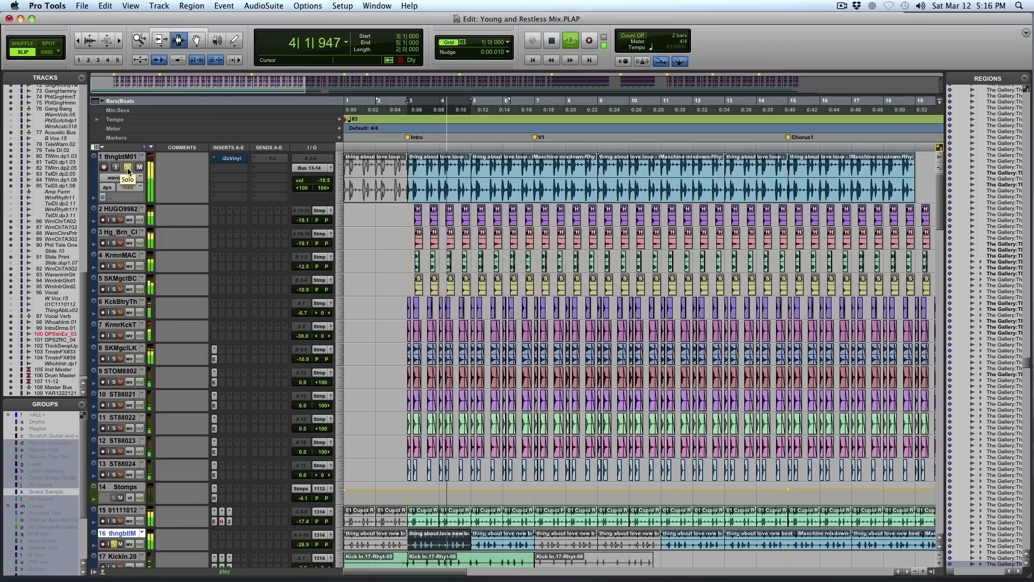
- Select the Cupid RUFF Mix clip on track 15 at the Intro, bar 3, and audition it soloed
key("space")
key("r")
key("r")
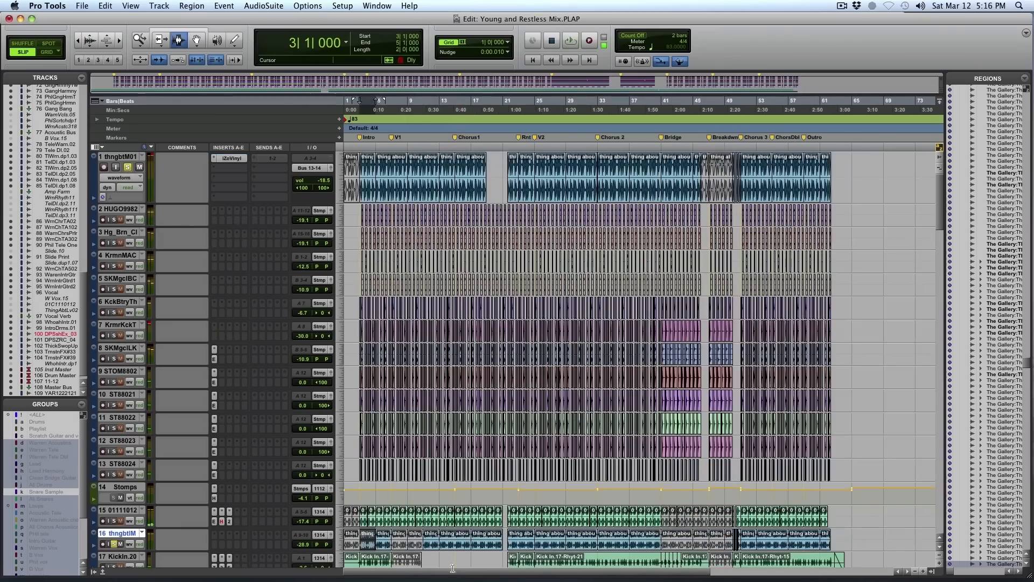
left_click_drag(440, 514, 348, 511)
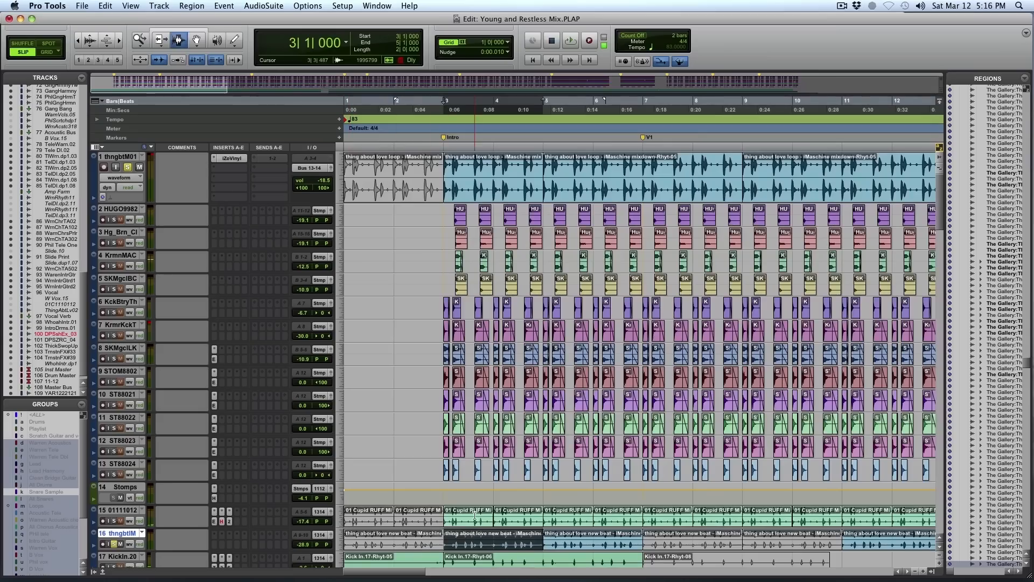
left_click(456, 516)
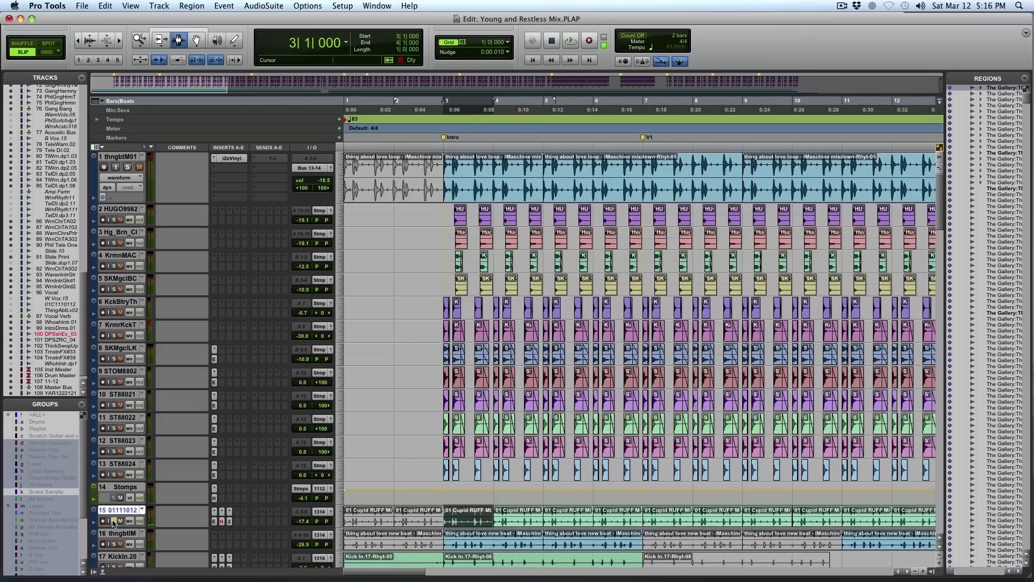
key("space")
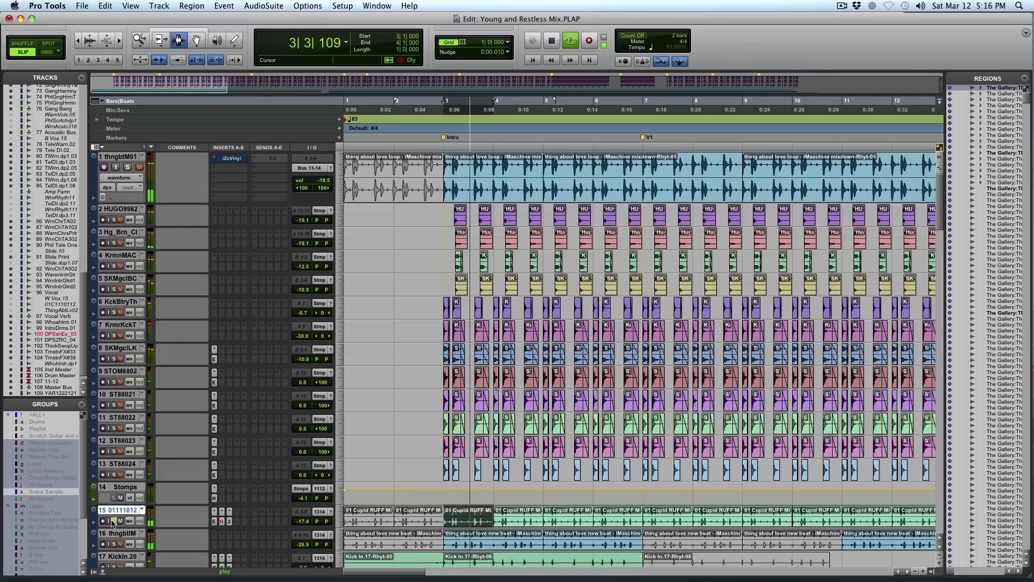
left_click(113, 521)
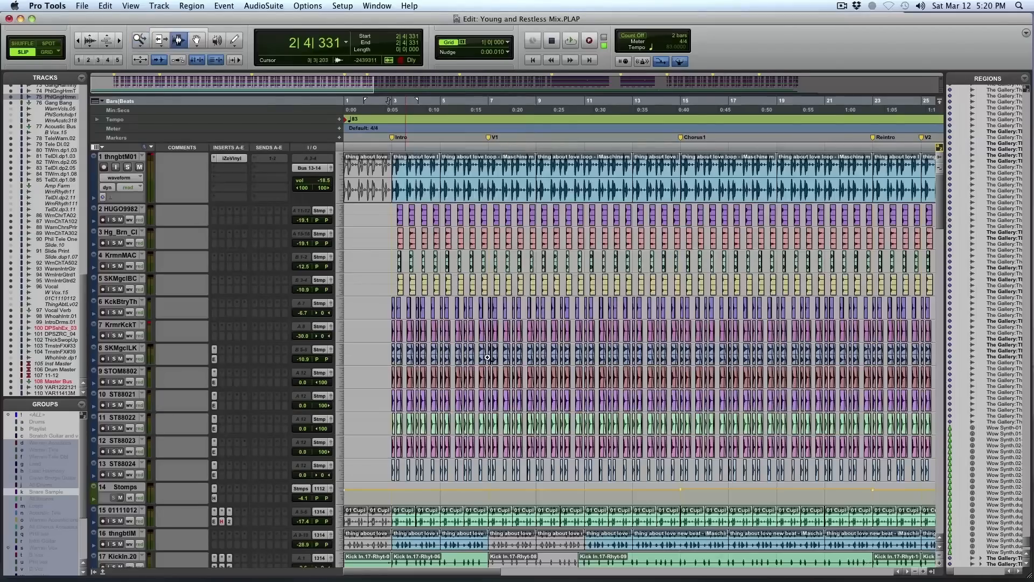
- Return to bar 1 and play the full mix with the gang vocal and Tele guitar tracks in view
scroll(488, 357, "up", 3)
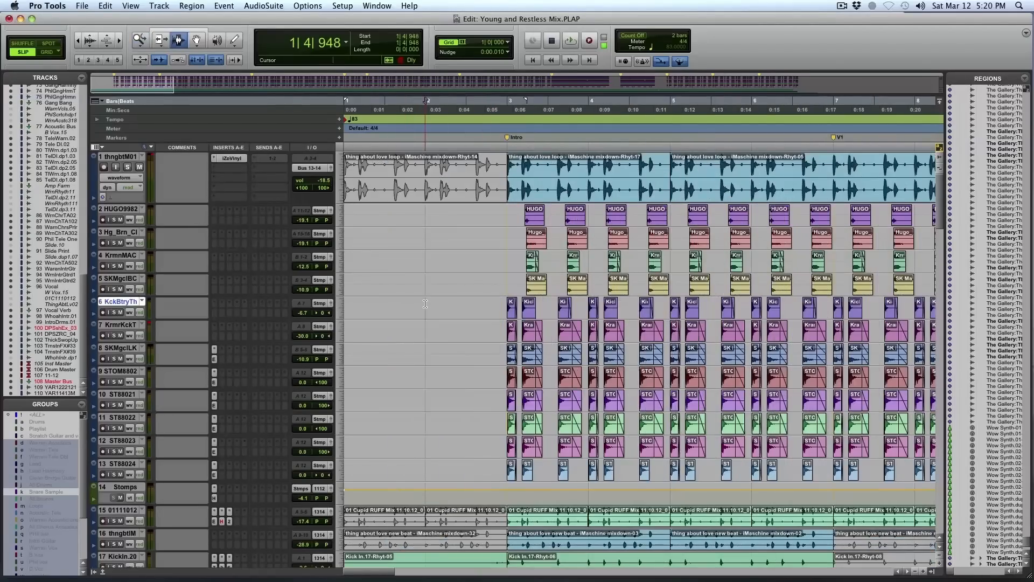
scroll(485, 339, "down", 6)
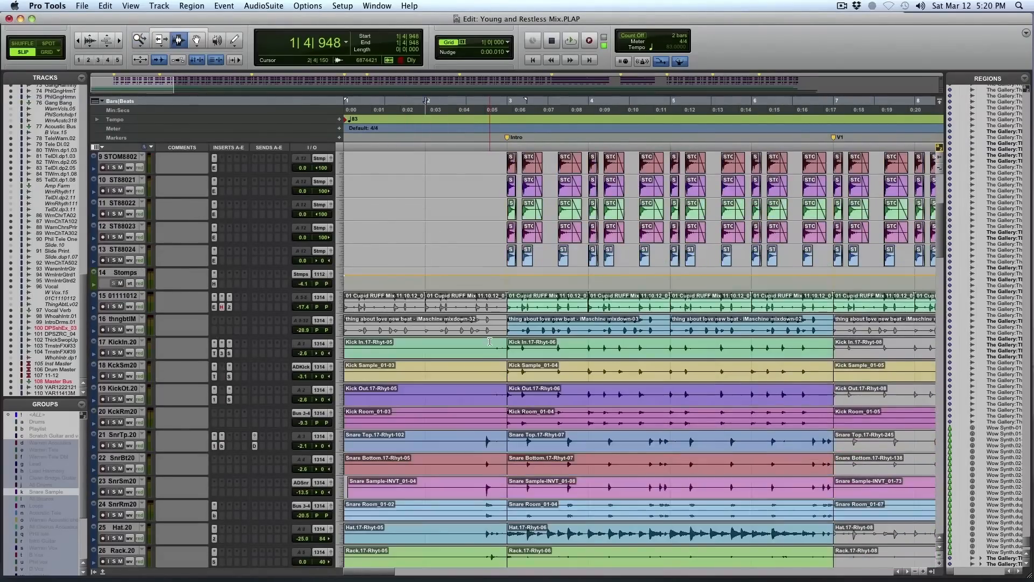
scroll(490, 346, "down", 15)
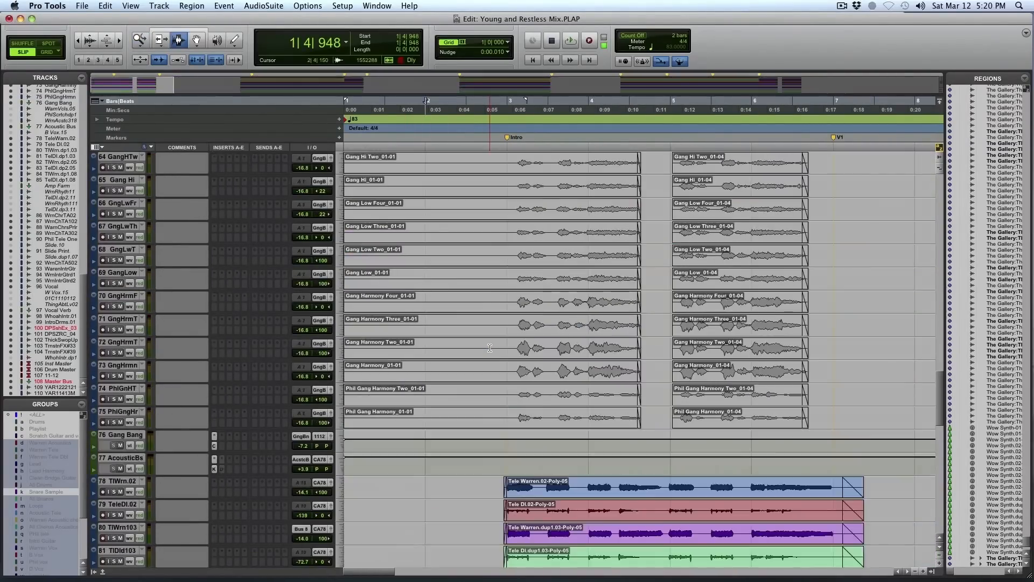
scroll(490, 348, "down", 3)
key("F5")
left_click_drag(600, 420, 343, 422)
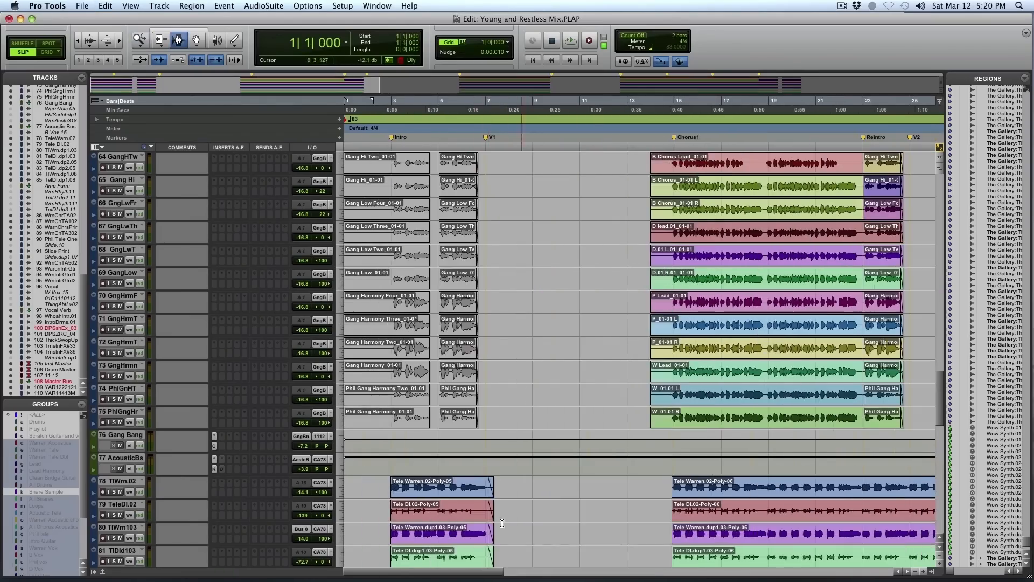
key("space")
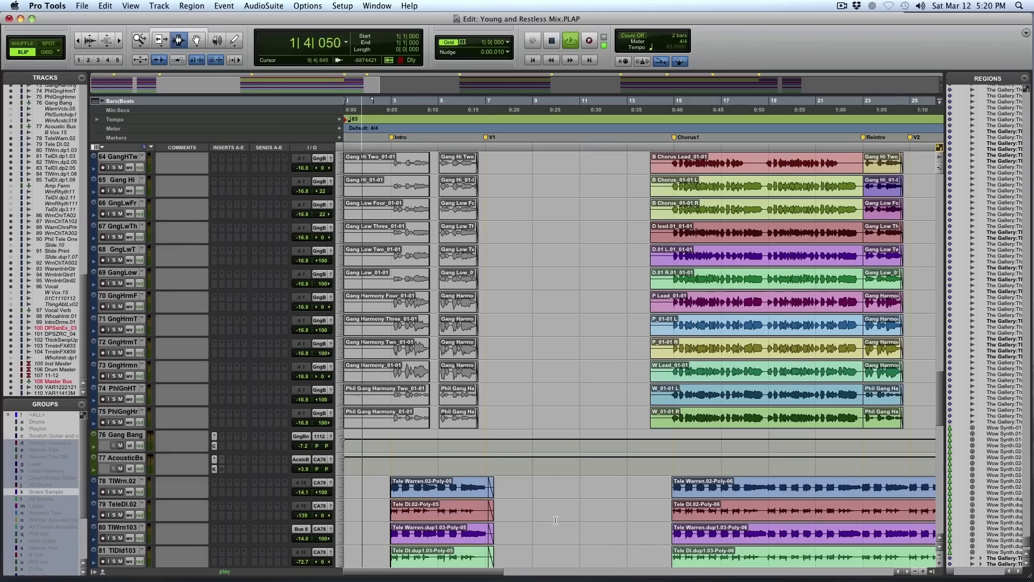
- Look over the guitar, bass, synth and vocal tracks while the song plays through the first verse
scroll(477, 463, "down", 5)
scroll(556, 523, "down", 1)
scroll(555, 523, "down", 9)
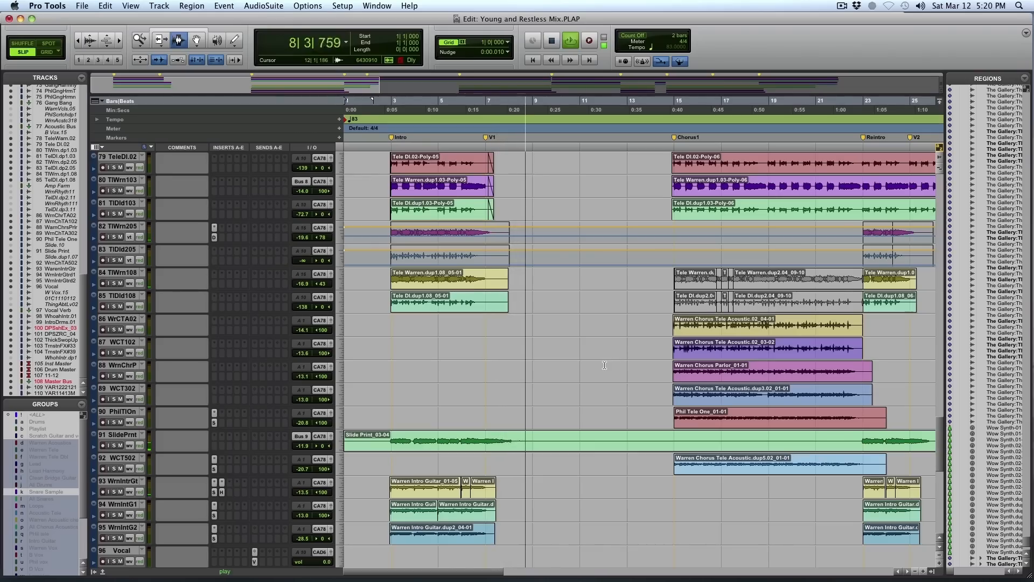
scroll(604, 365, "down", 1)
scroll(603, 368, "up", 15)
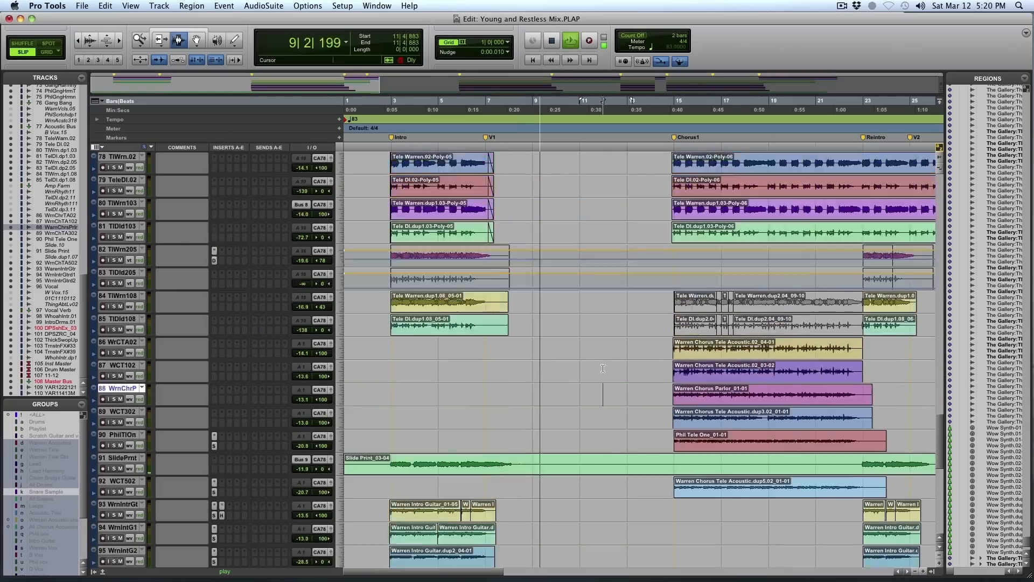
scroll(601, 372, "up", 4)
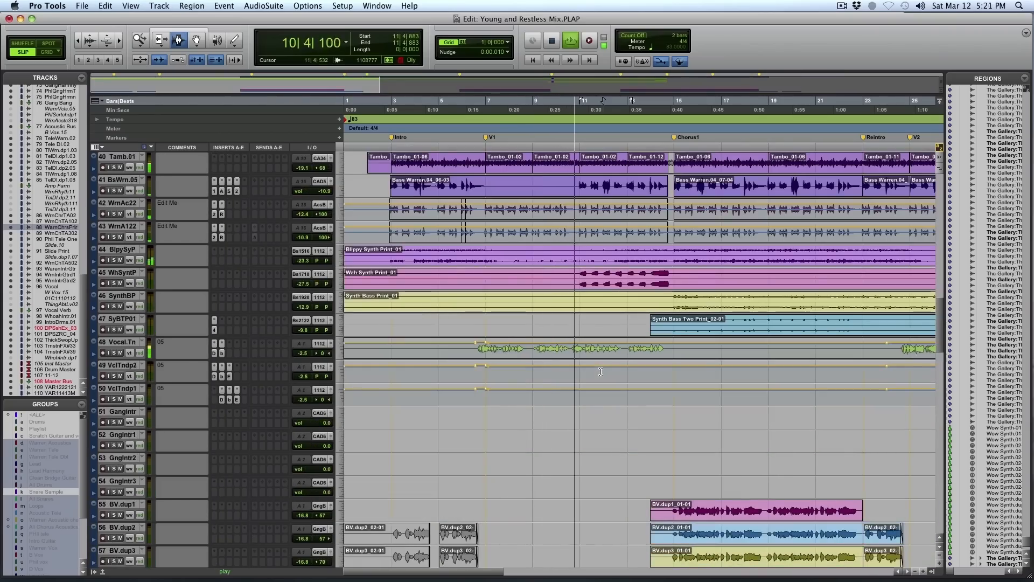
key("r")
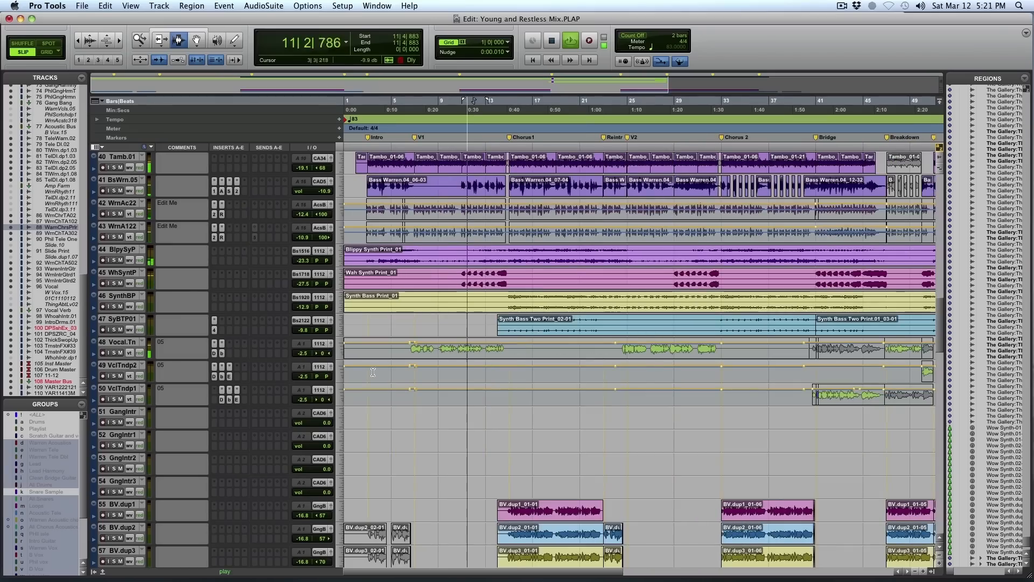
- Select lead vocal track 48, then enlarge the mixer to nearly full screen and inspect its first channels
left_click(134, 342)
key("super+equal")
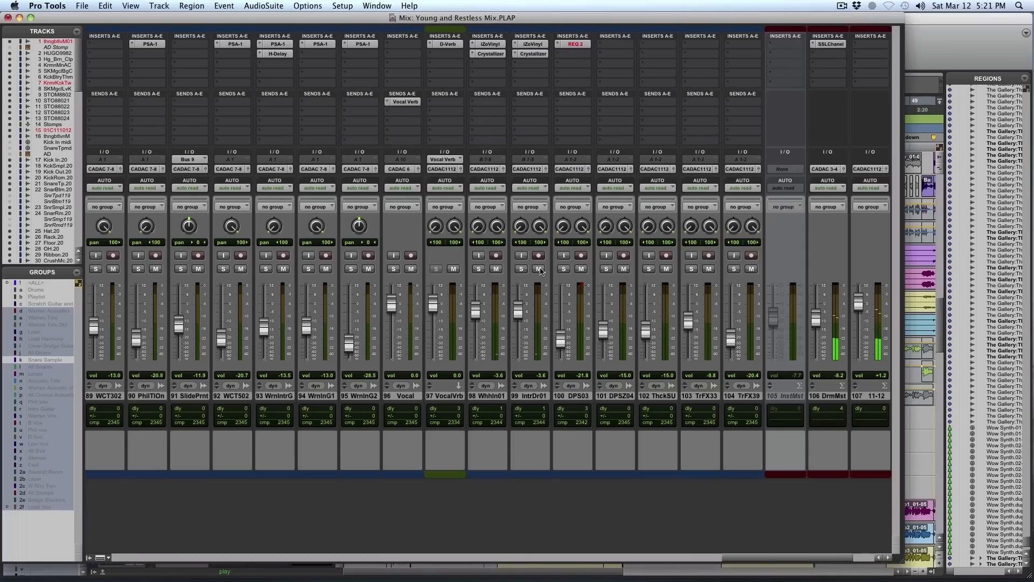
left_click_drag(898, 561, 1003, 577)
left_click_drag(813, 576, 123, 576)
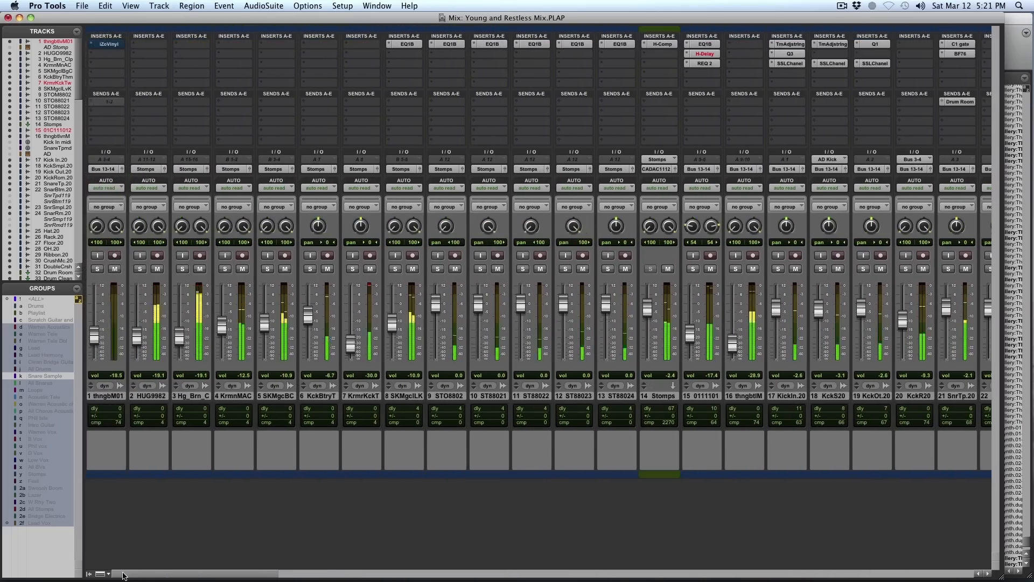
key("super+equal")
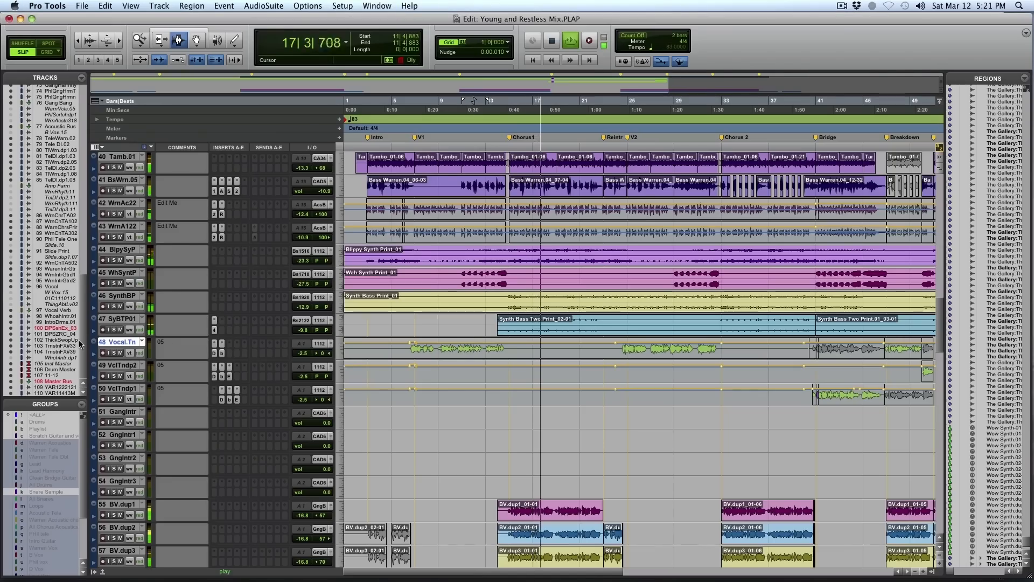
- Inspect the inserts and levels of the bass, synth and lead vocal channels in the mixer
key("super+equal")
left_click_drag(282, 570, 539, 577)
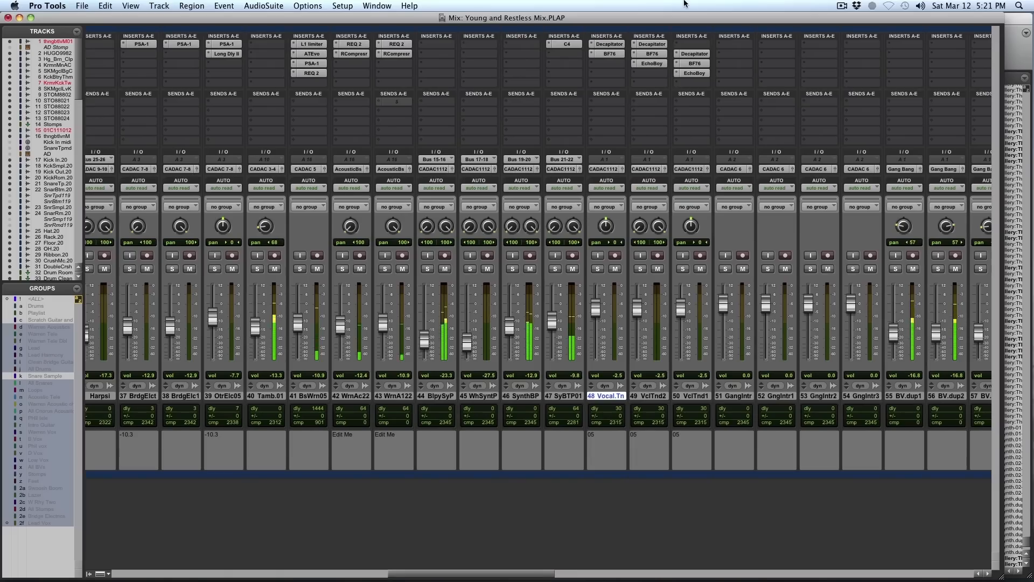
key("super+equal")
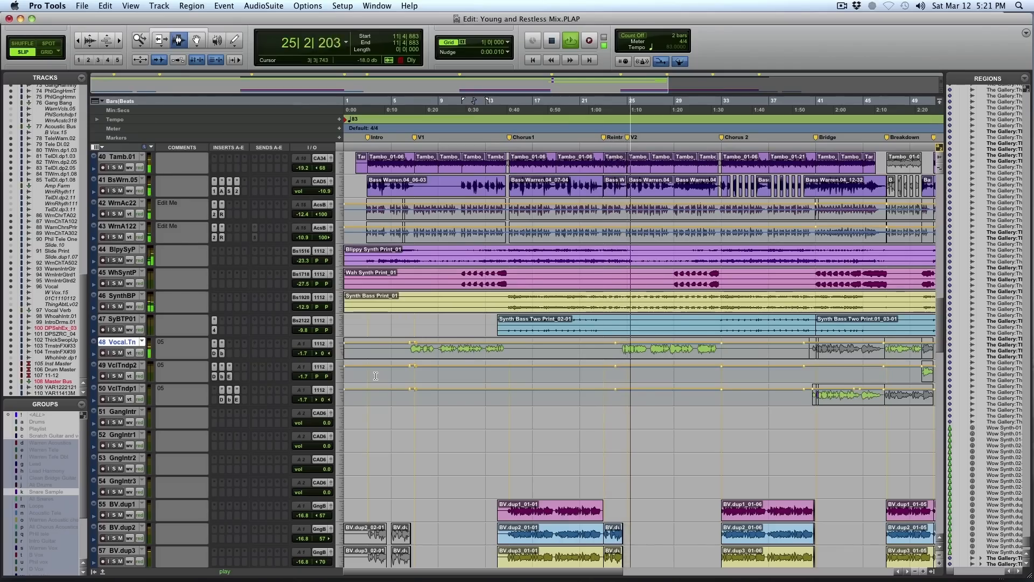
- View the whole arrangement and check the effects and master bus tracks before returning to track 1
key("r")
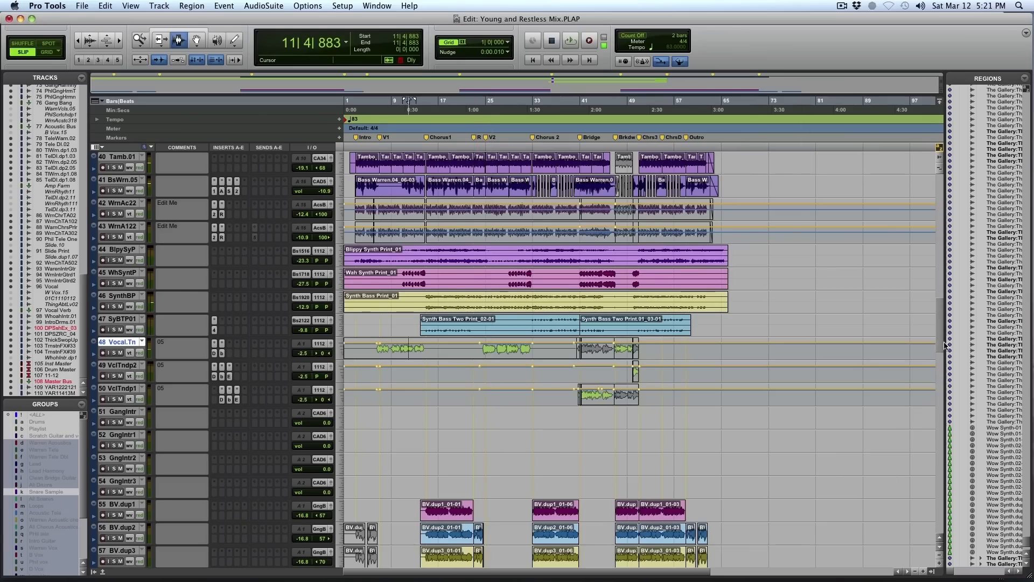
scroll(946, 346, "down", 5)
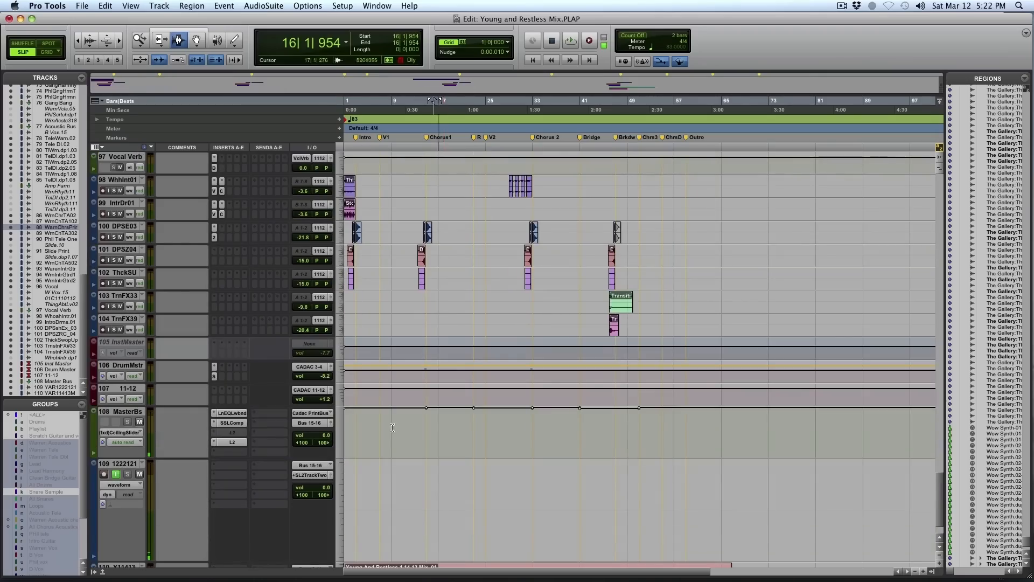
left_click(408, 402)
scroll(408, 403, "up", 10)
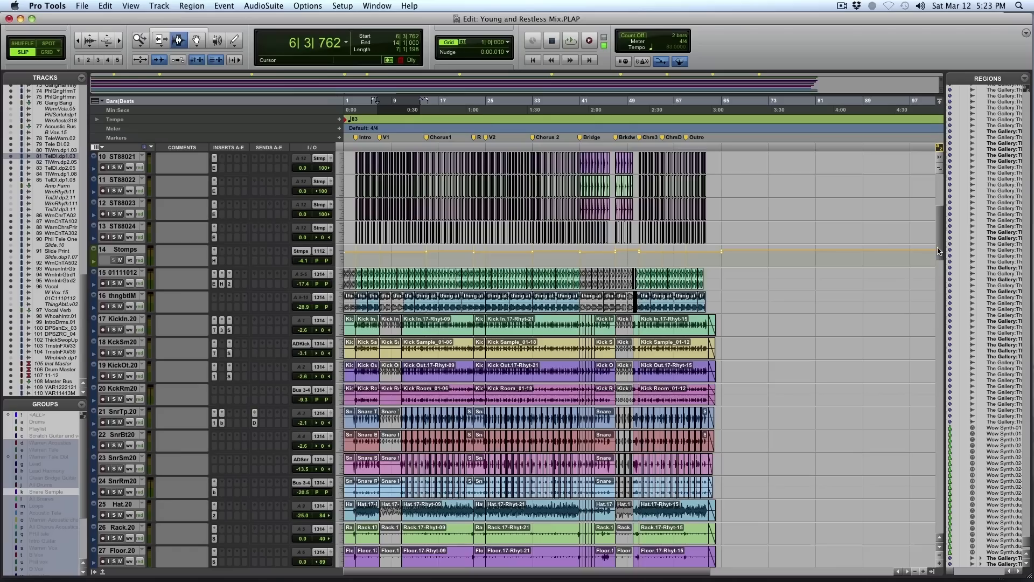
left_click_drag(938, 251, 941, 145)
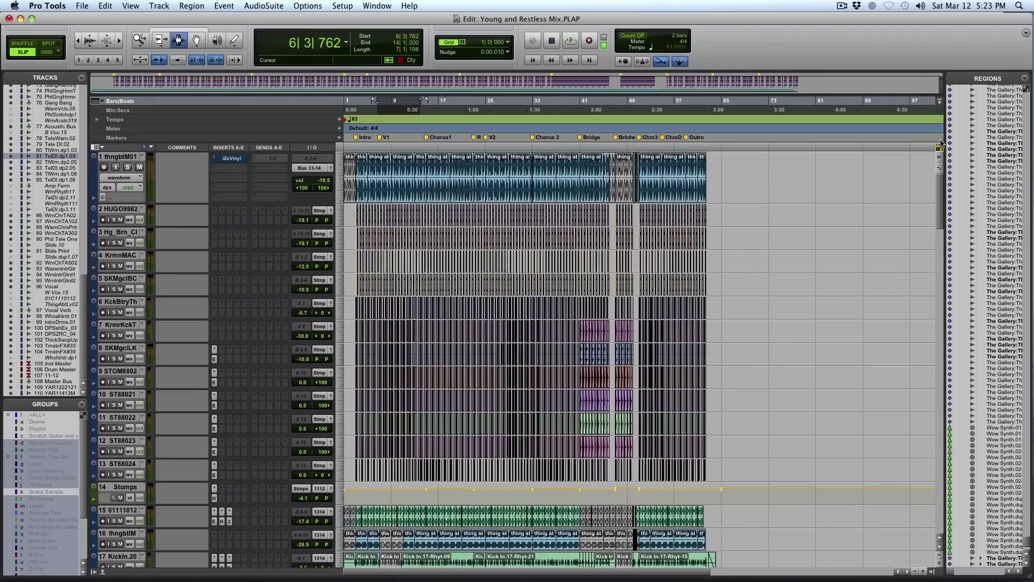
- Fit the whole song in the timeline and audition the grouped loop clips soloed at the Intro, bar 3
key("alt+a")
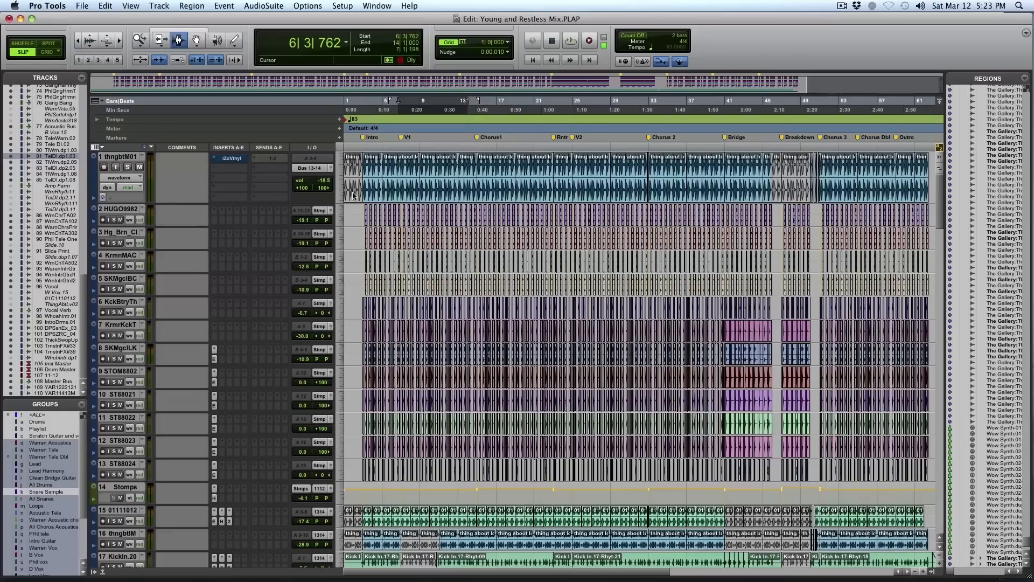
double_click(371, 174)
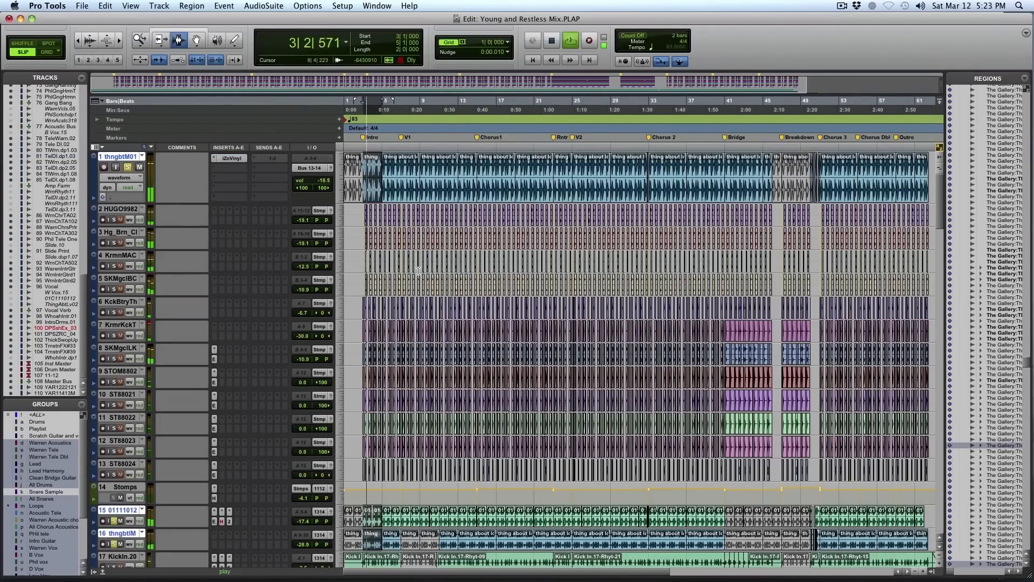
scroll(507, 316, "down", 2)
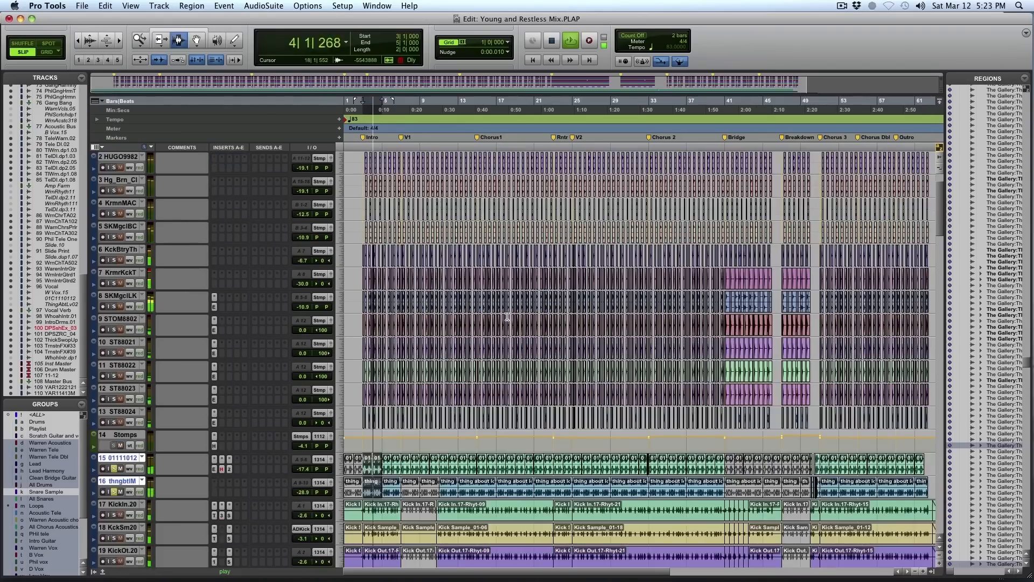
scroll(507, 316, "down", 3)
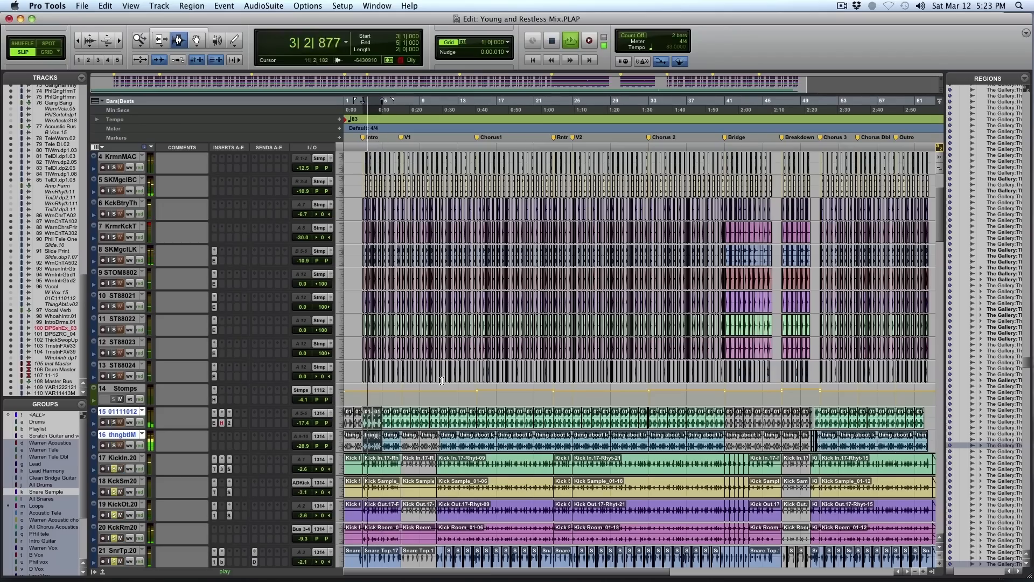
- Select the Intro clips of the grouped drum tracks and audition them soloed, with their waveforms enlarged
scroll(440, 382, "down", 15)
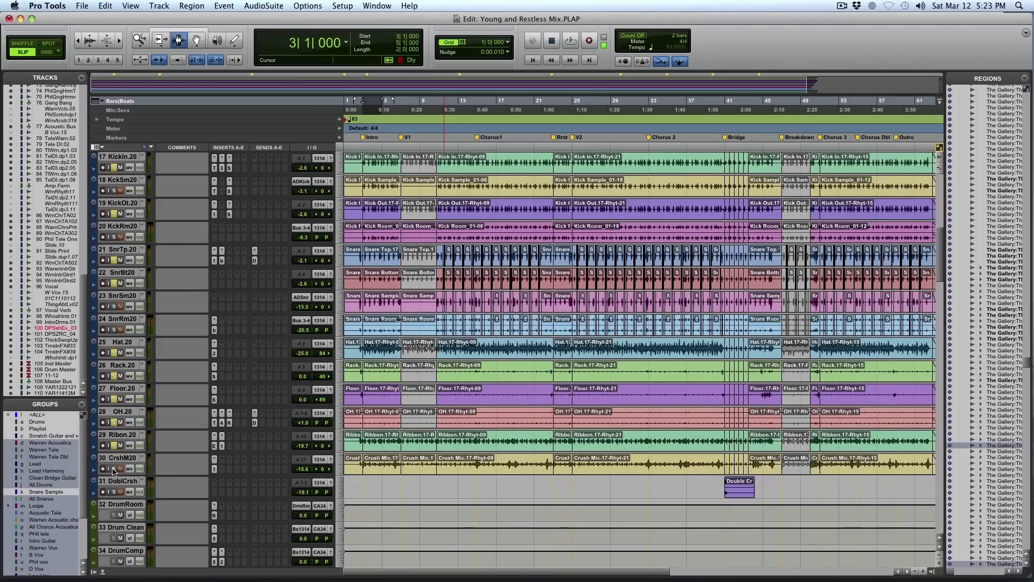
double_click(372, 417)
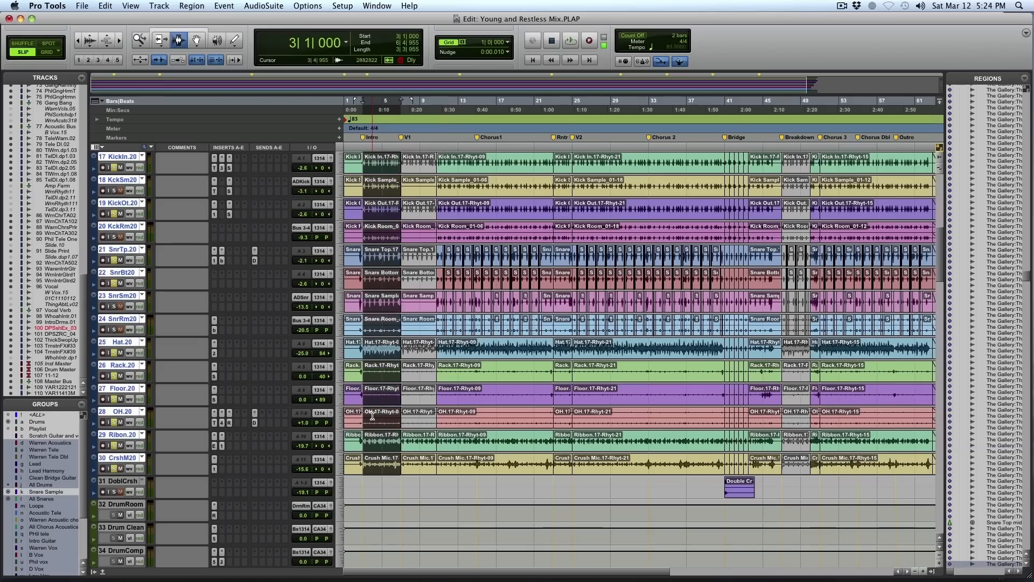
key("space")
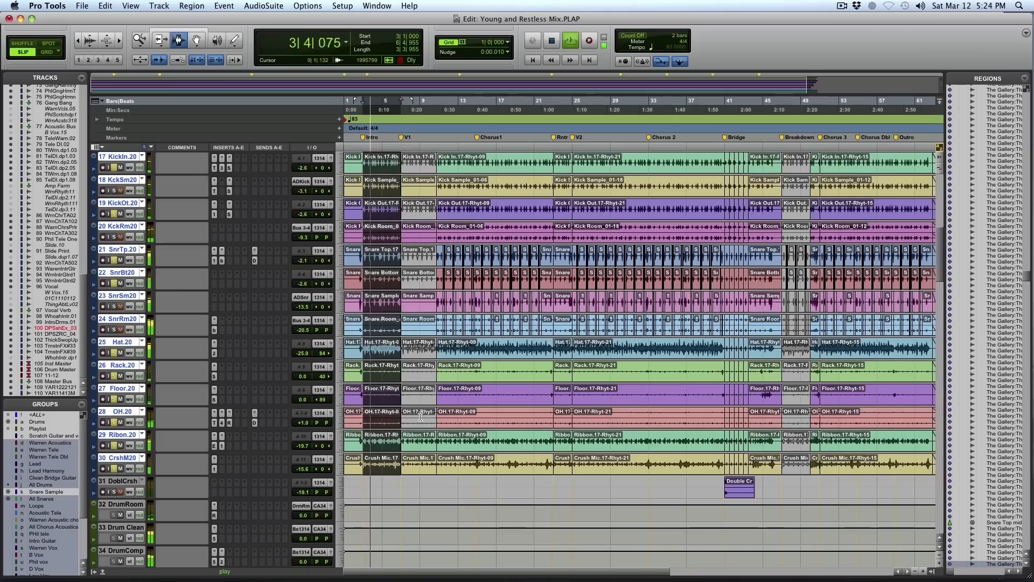
key("t")
key("t")
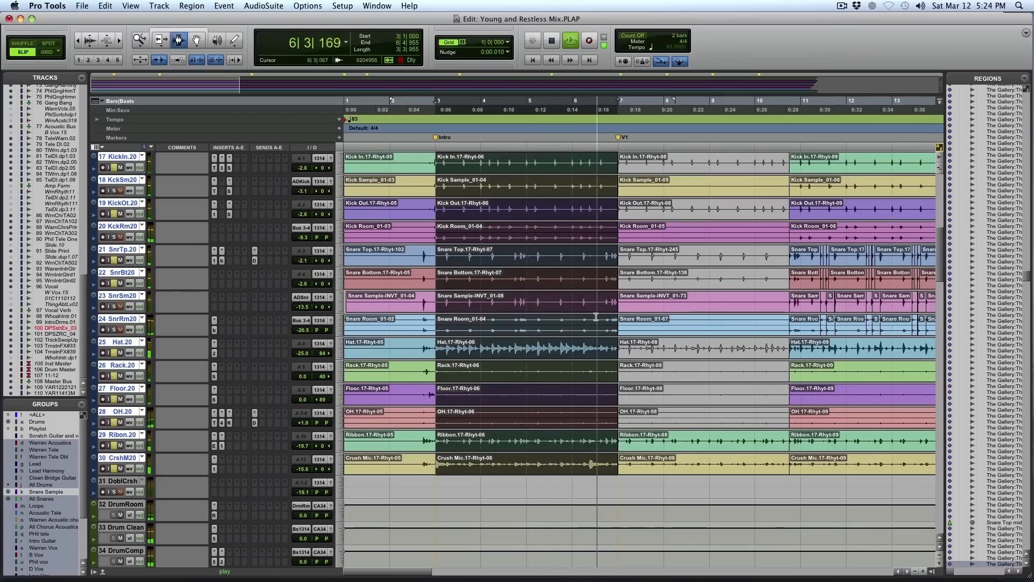
scroll(595, 316, "down", 3)
key("space")
scroll(596, 317, "up", 3)
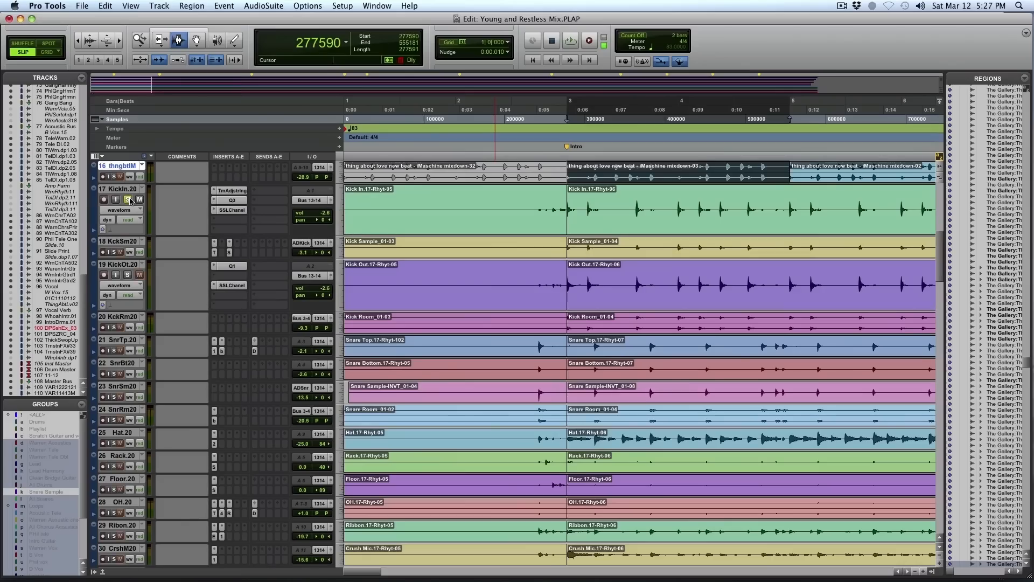
- Open the TimeAdjuster insert on the Kick In track and compare one kick hit's timing on Kick In and Kick Out
left_click(234, 190)
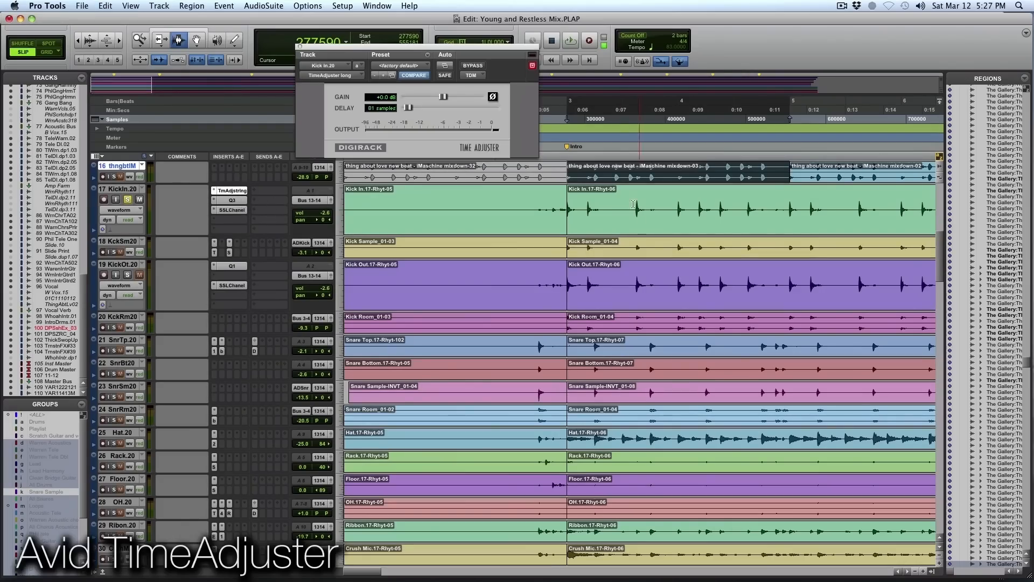
left_click_drag(543, 208, 703, 215)
key("F5")
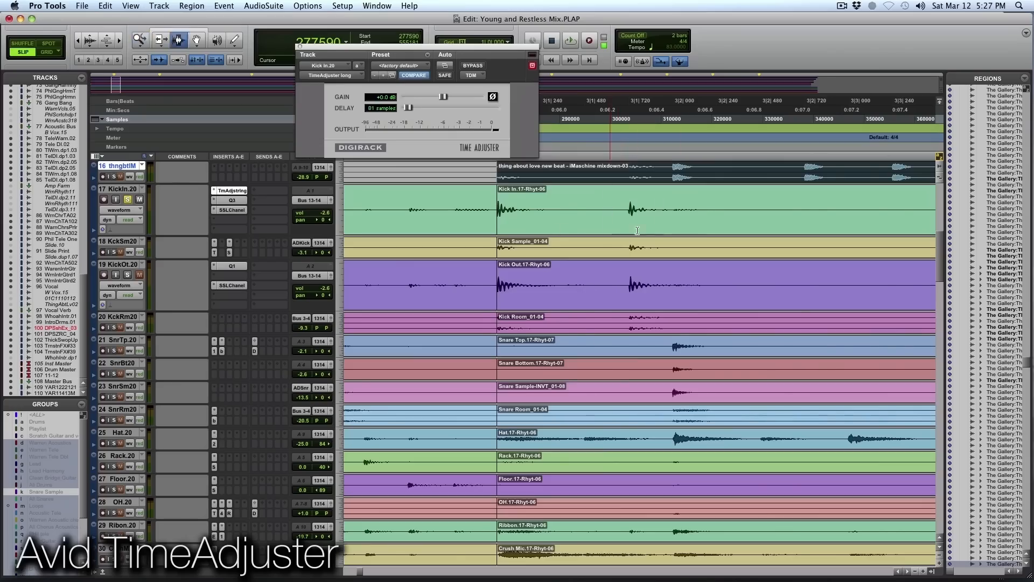
key("F5")
left_click_drag(410, 218, 624, 226)
key("F5")
left_click_drag(474, 215, 689, 237)
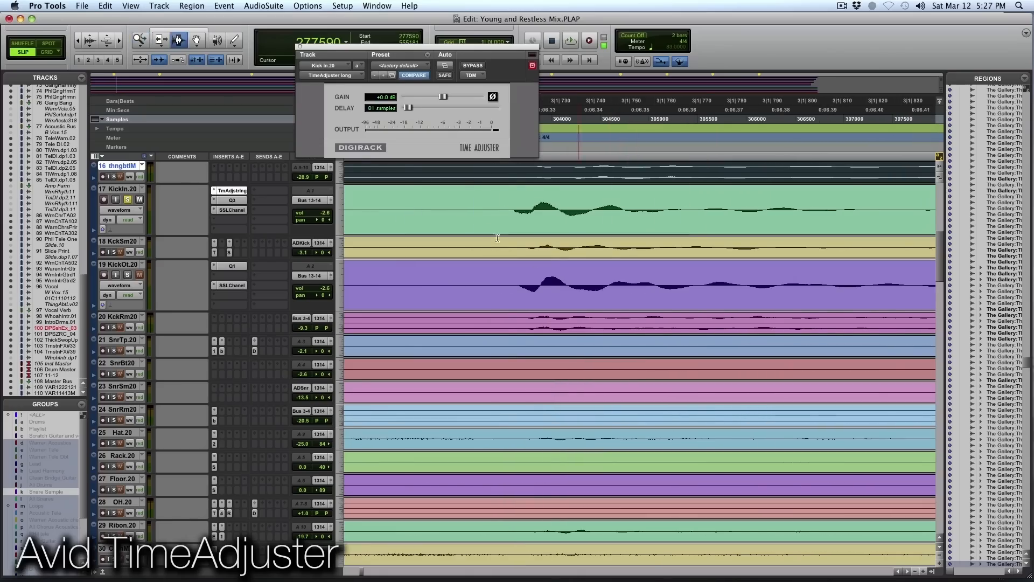
- Measure the sample offset between the same kick hit on Kick In and Kick Out, compare it with the TimeAdjuster delay, and close the plug-in
left_click(505, 217)
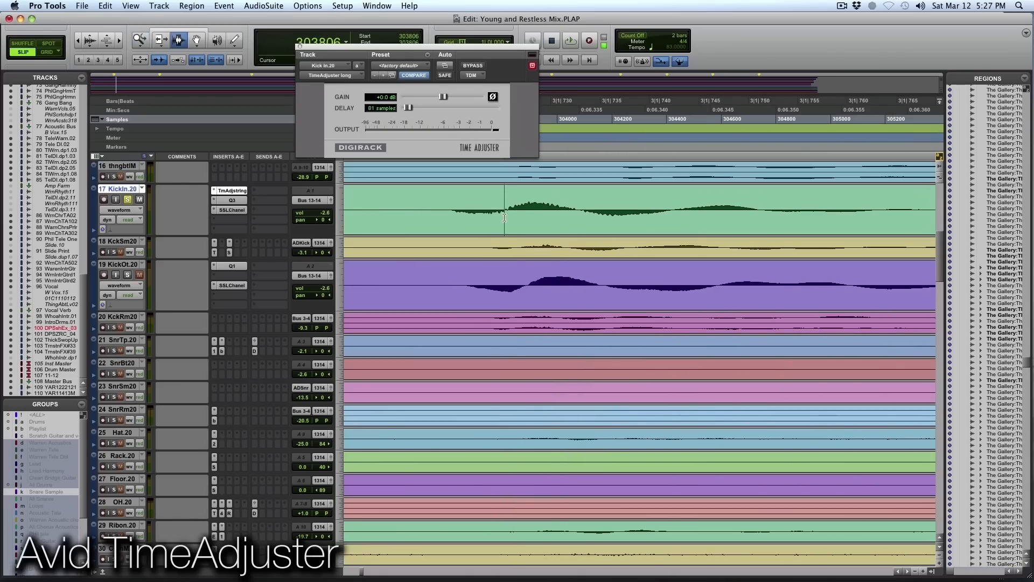
left_click_drag(505, 217, 522, 296)
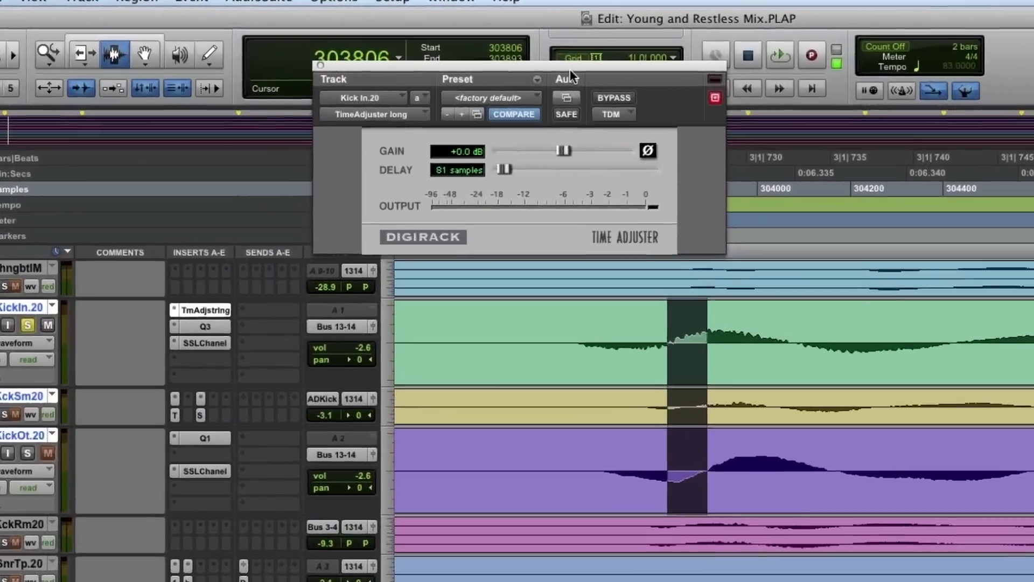
left_click_drag(570, 69, 804, 97)
left_click_drag(867, 541, 861, 545)
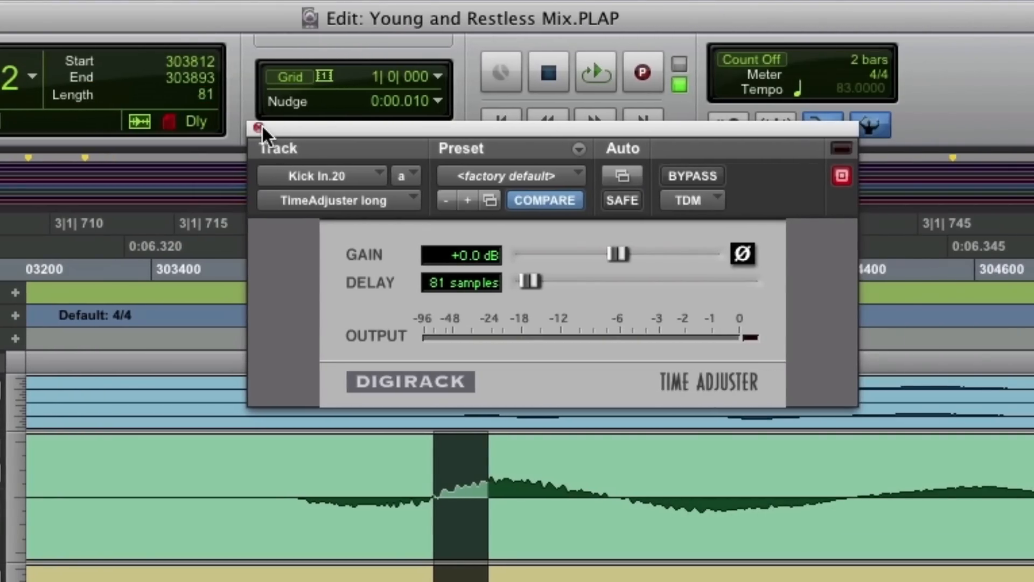
left_click(258, 127)
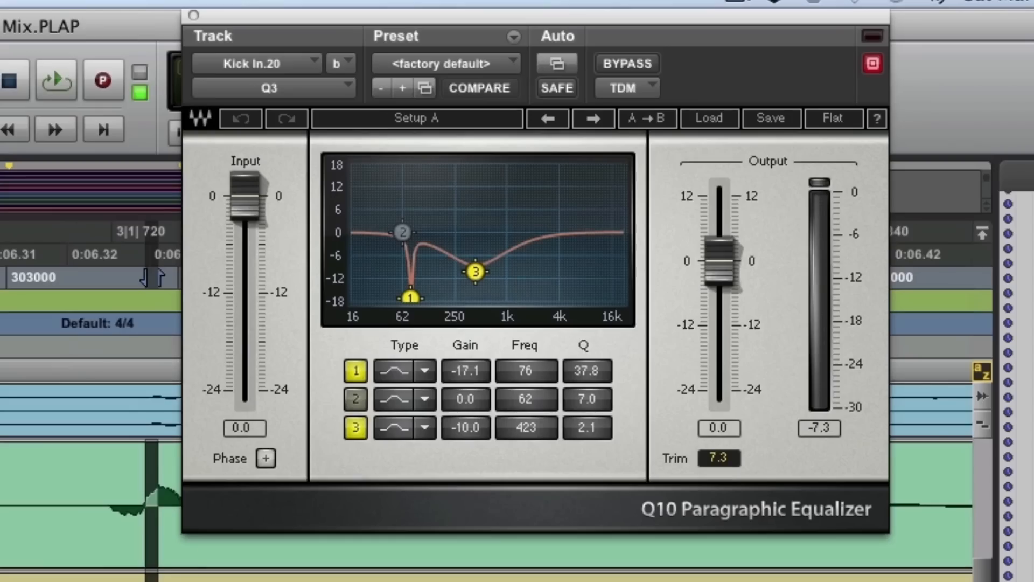
- Play the soloed Kick In track with its Q3 equalizer open, widening the timeline to show the Intro from bar 3
key("r")
key("r")
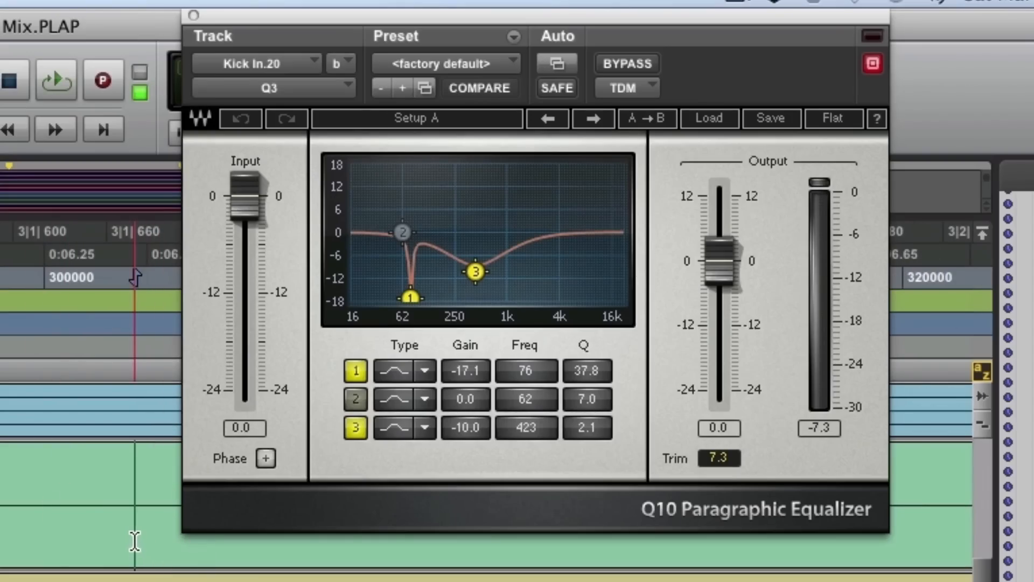
key("space")
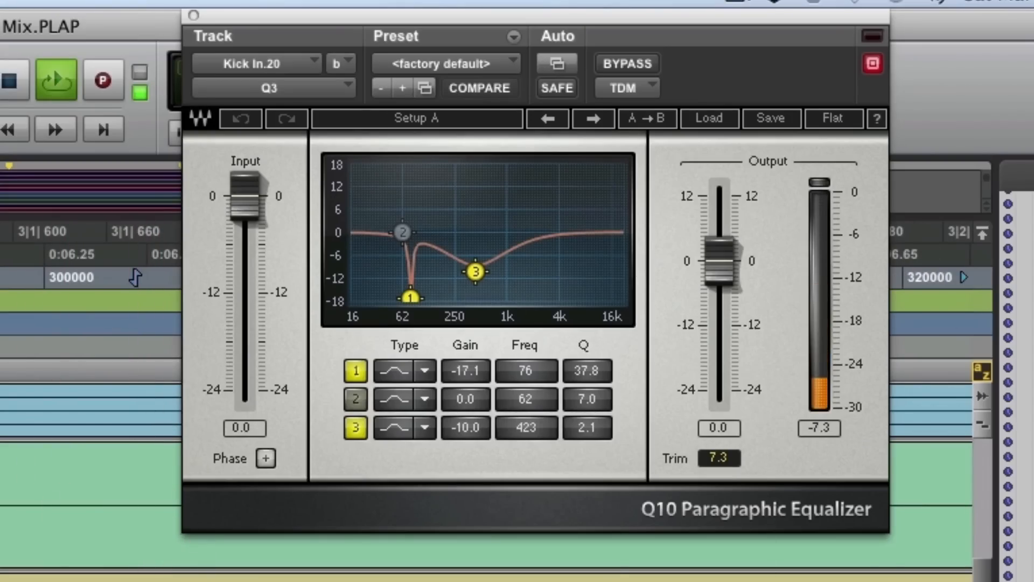
key("r")
key("r")
key("r")
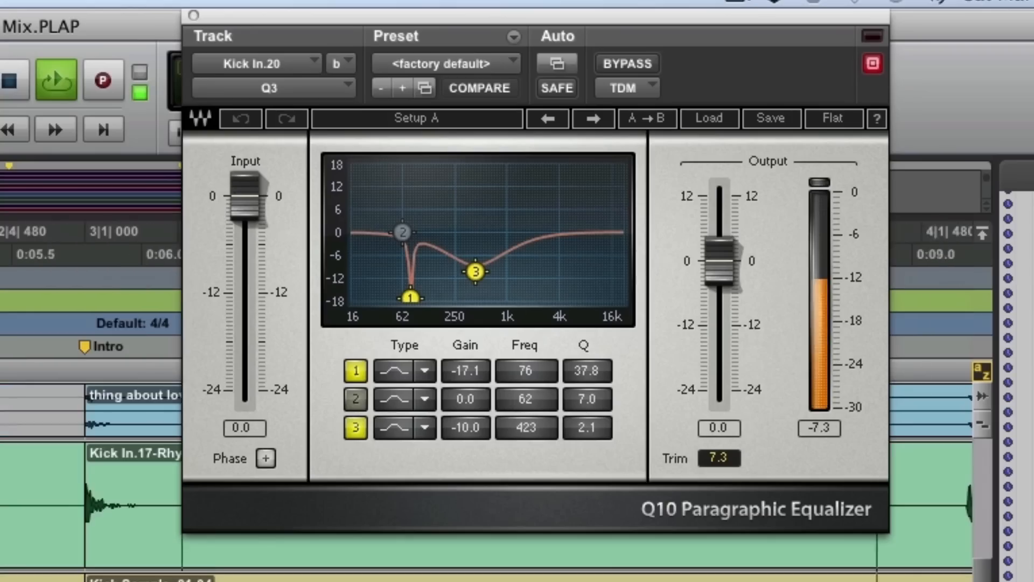
key("space")
- Loop the Intro clip from bar 3 and compare the sound with the Kick In Q3 equalizer bypassed and active
left_click(125, 515)
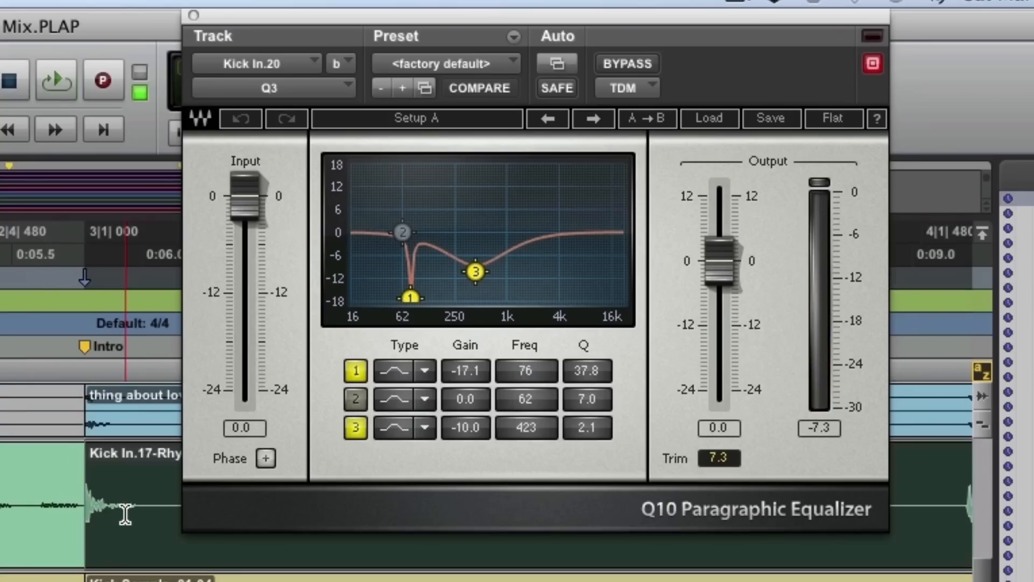
left_click(96, 424)
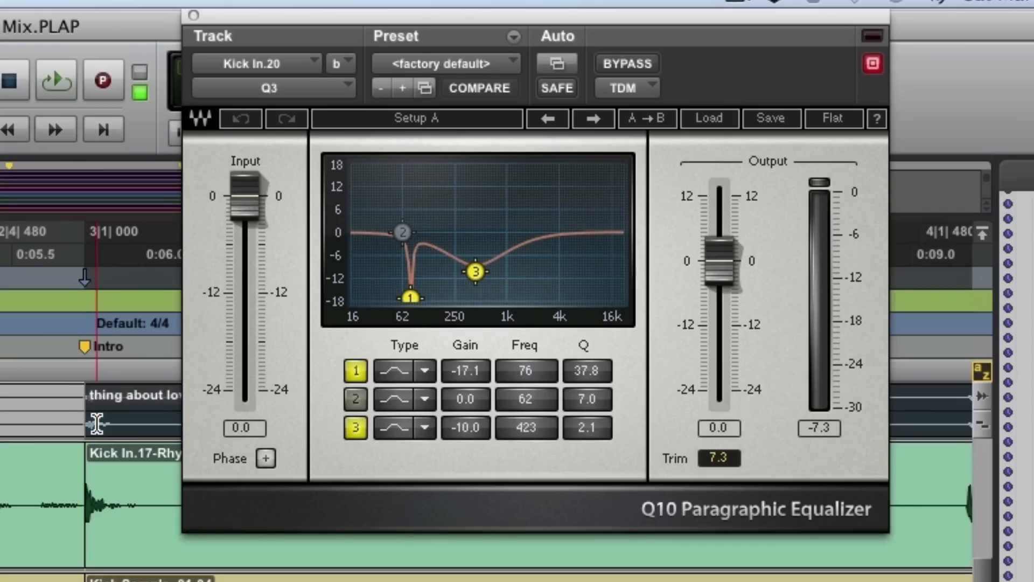
key("space")
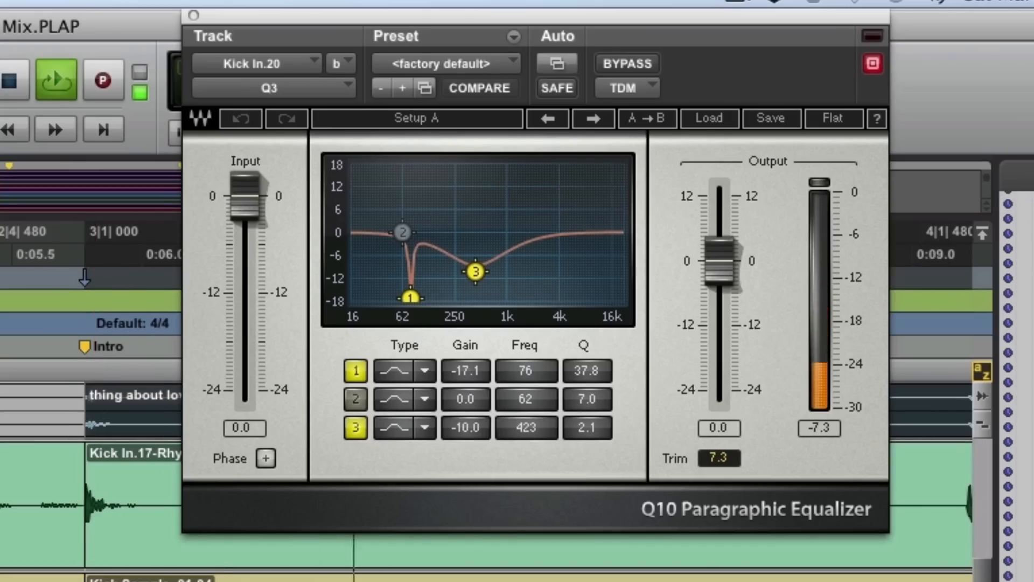
key("shift+e")
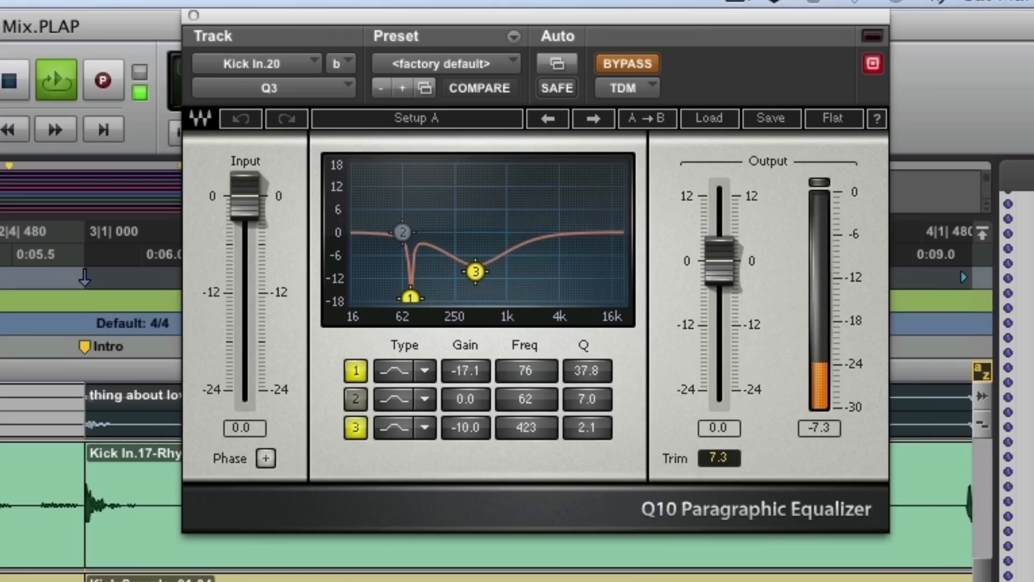
key("shift+e")
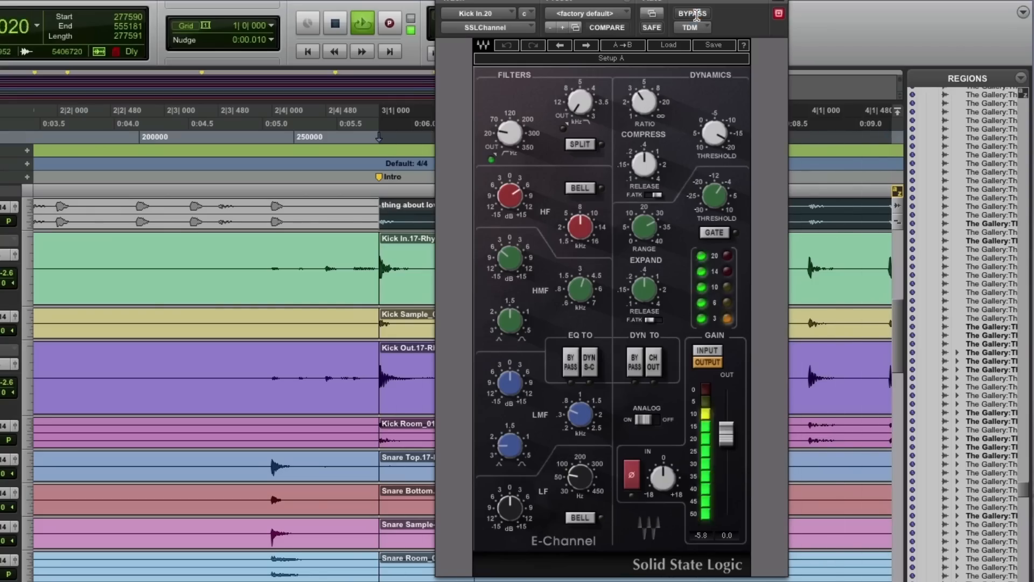
- Compare the Kick In sound with its SSLChannel insert bypassed and active several times during loop playback
left_click(695, 13)
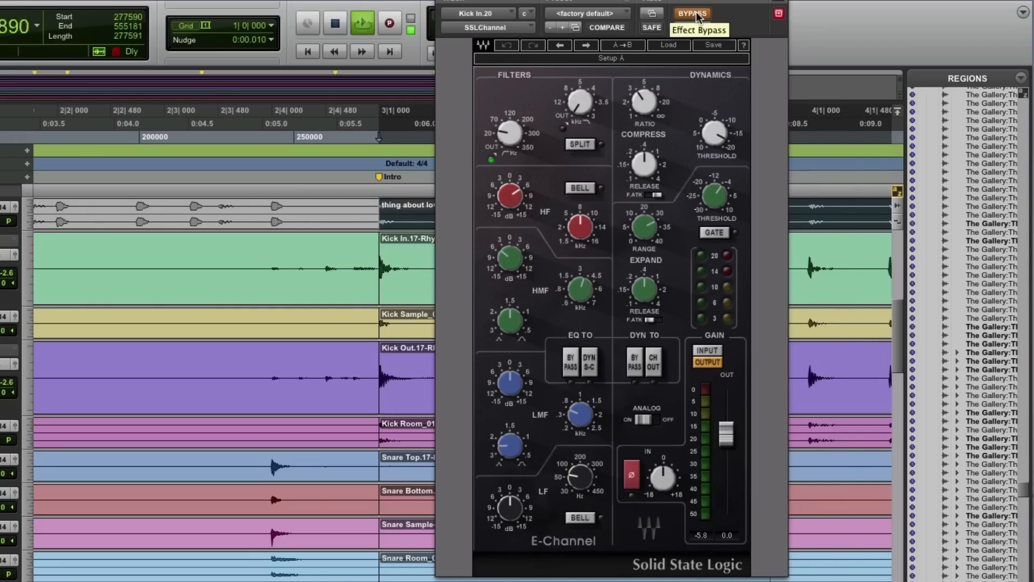
left_click(695, 14)
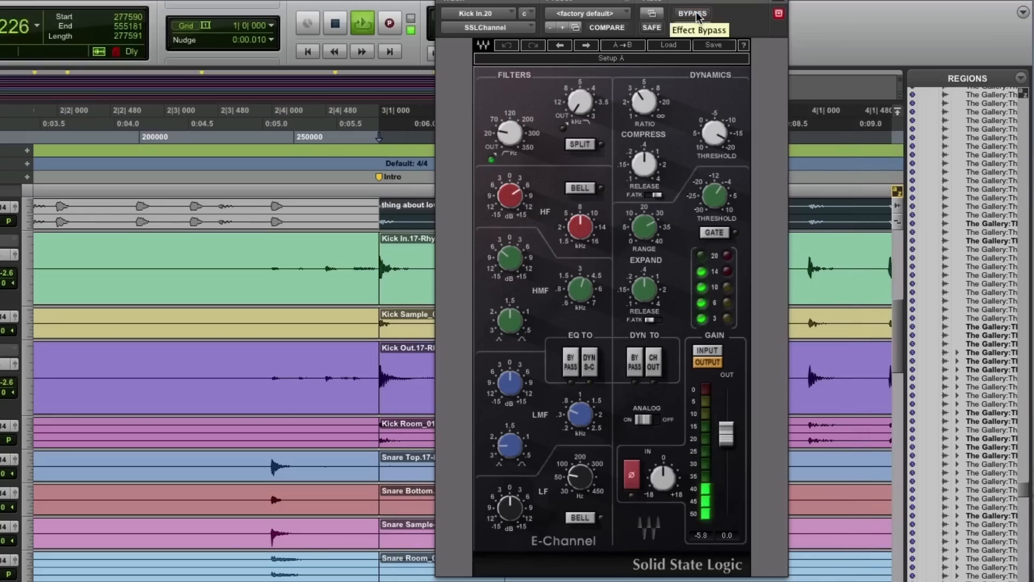
left_click(695, 13)
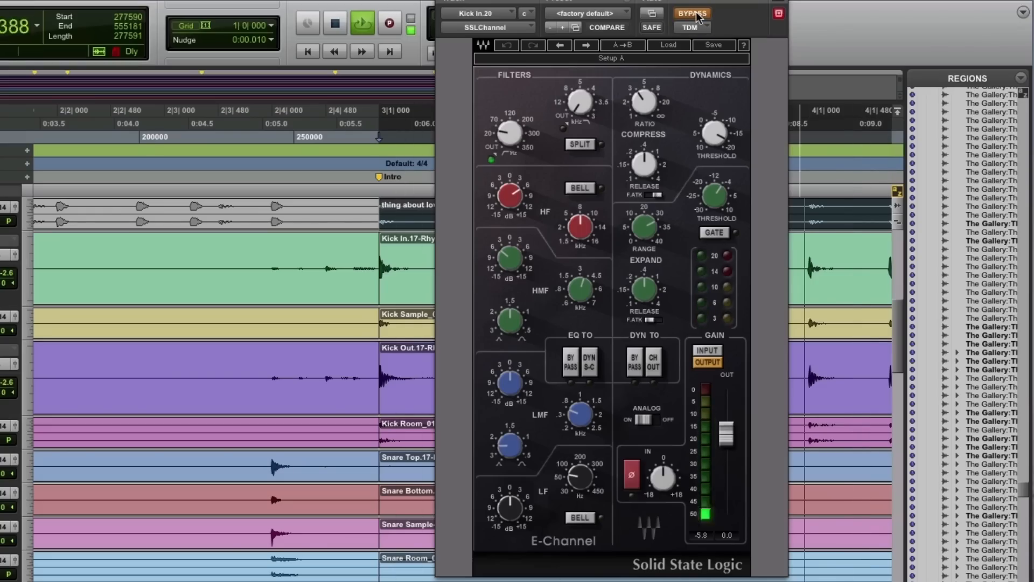
left_click(695, 14)
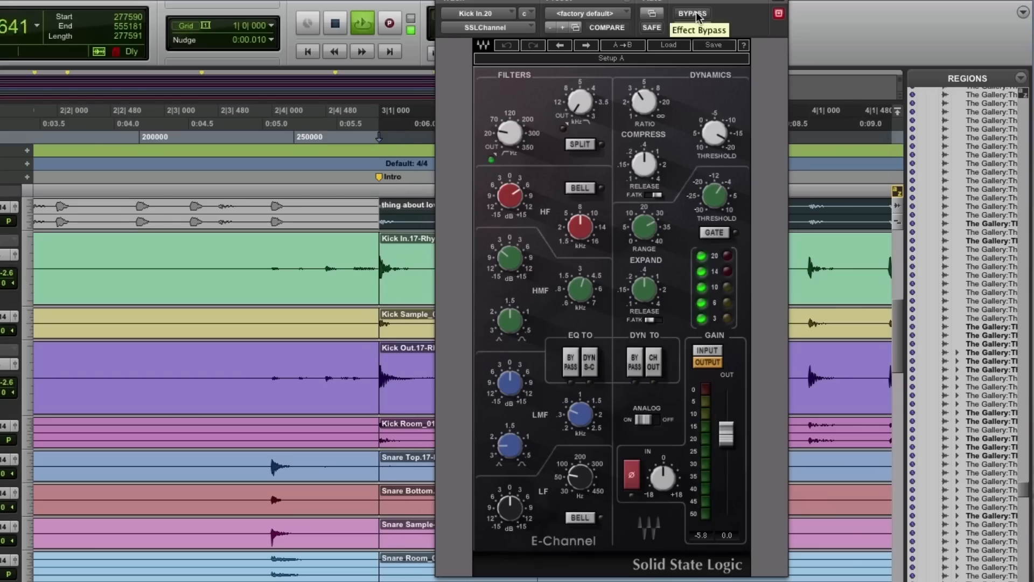
left_click(695, 14)
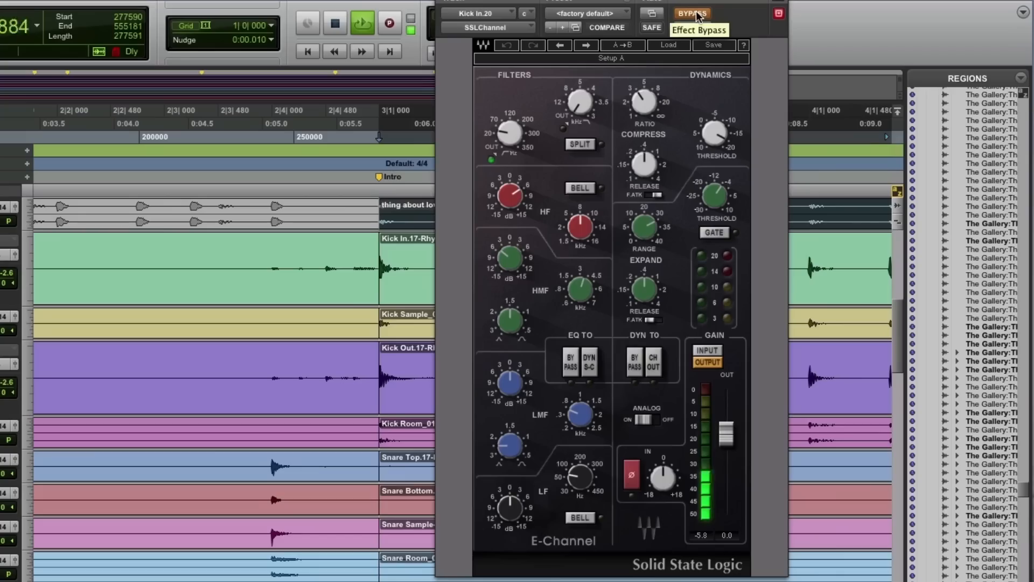
left_click(695, 14)
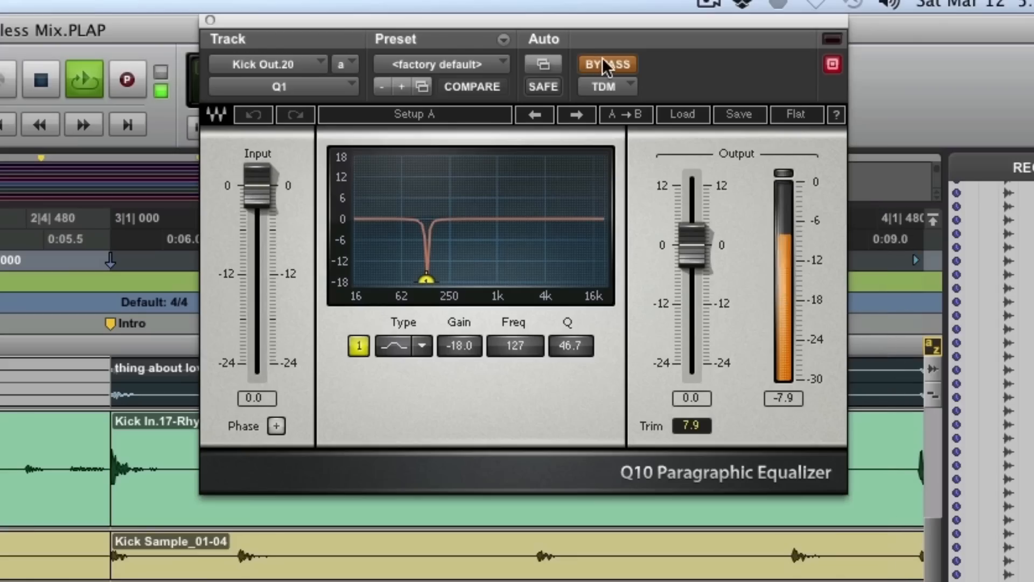
- Compare the Kick Out sound during playback with its Q1 equalizer and its SSLChannel insert each bypassed and active
left_click(602, 64)
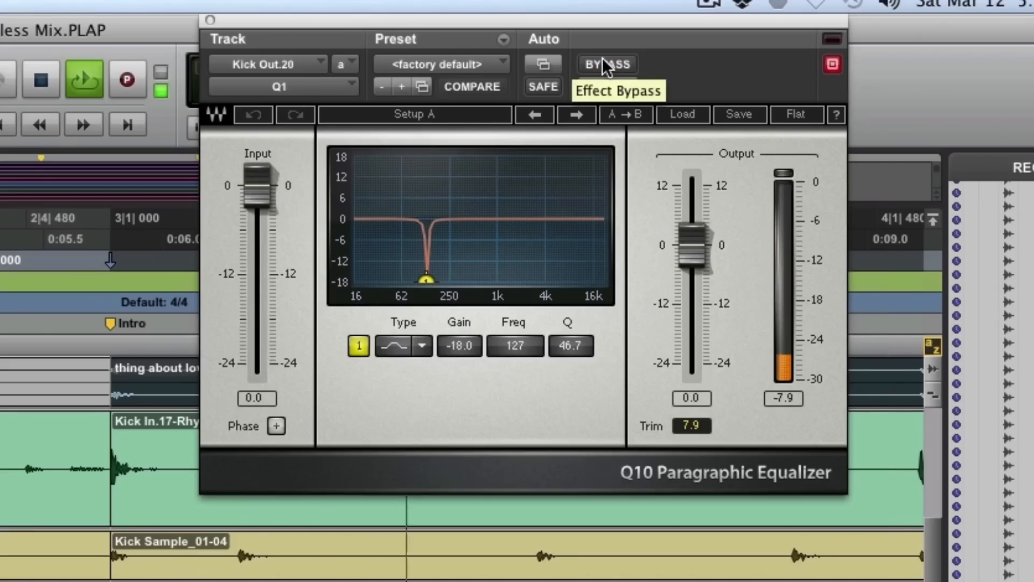
left_click(602, 61)
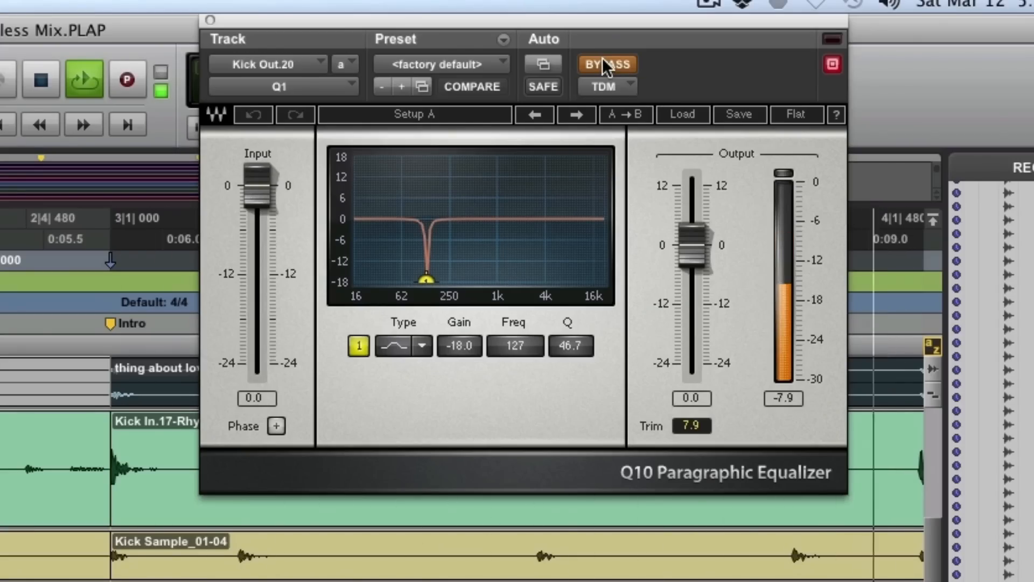
left_click(602, 60)
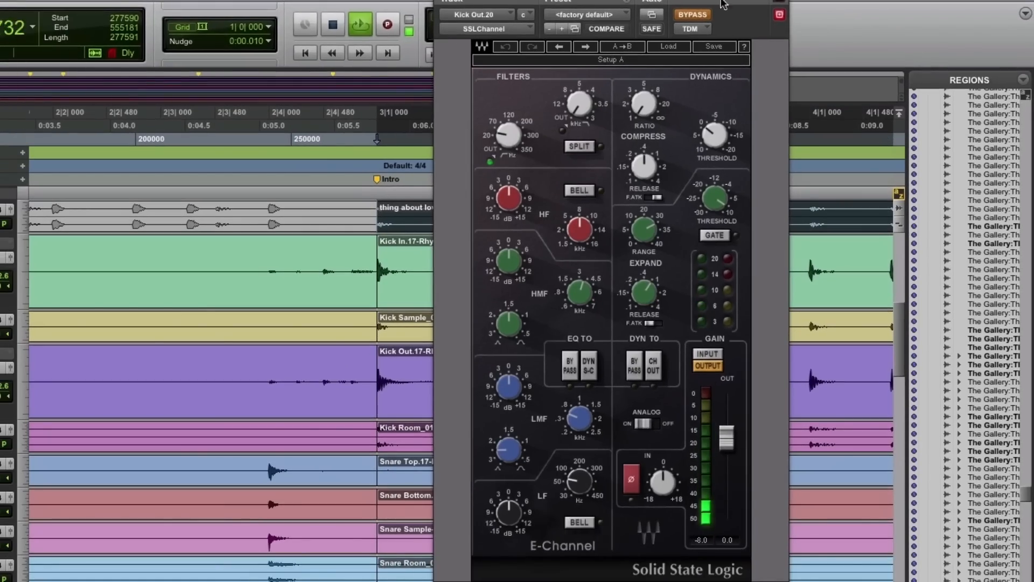
left_click(691, 18)
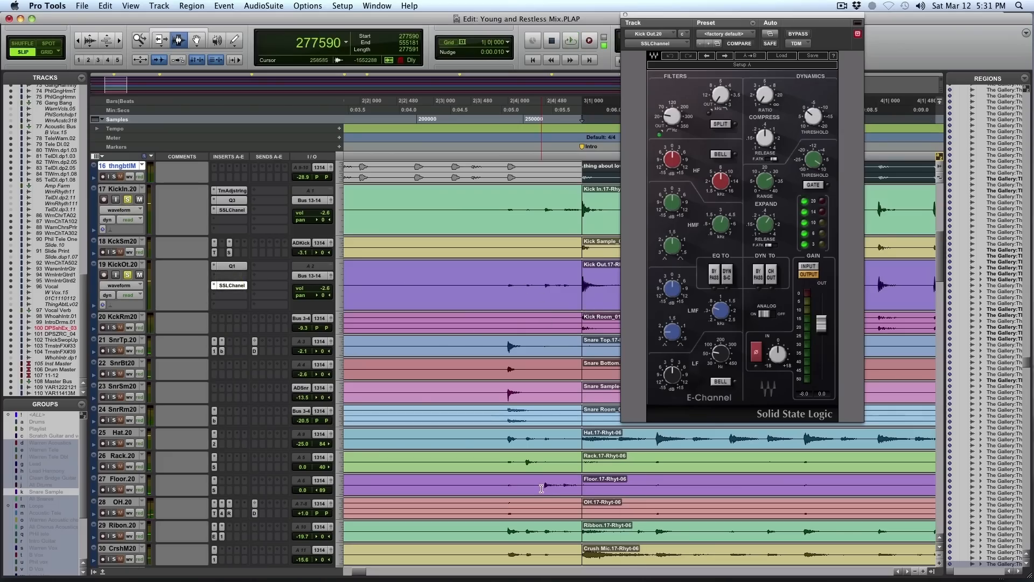
- Select the Intro clip on the Crush Mic track and loop it within the drum mix
scroll(542, 488, "down", 5)
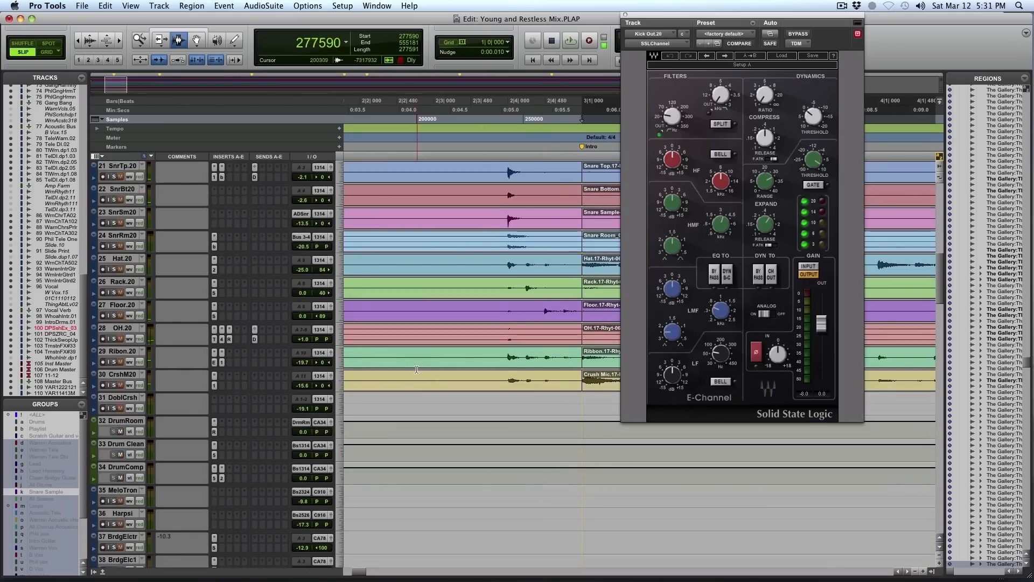
key("r")
key("r")
key("r")
key("r")
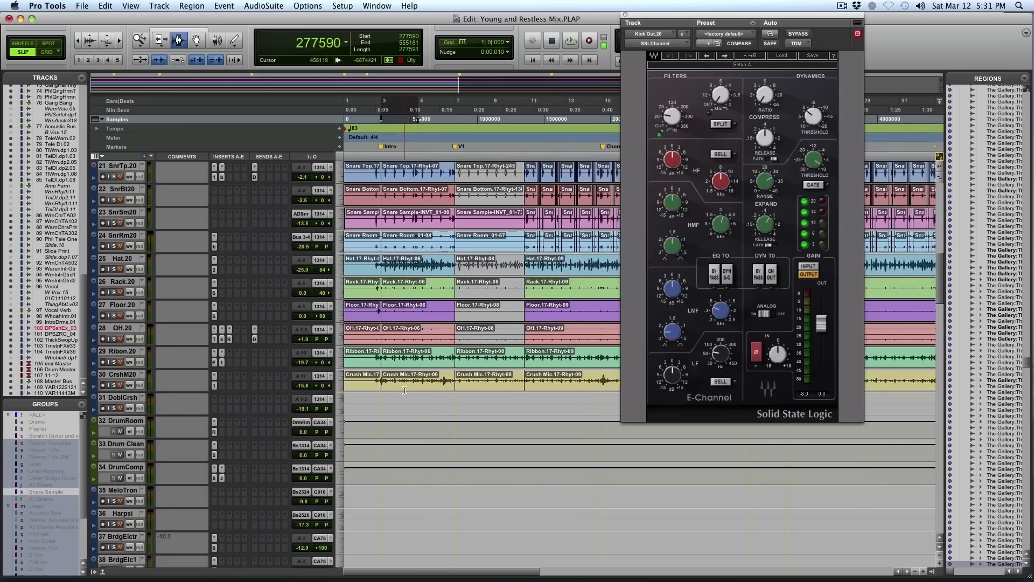
double_click(404, 390)
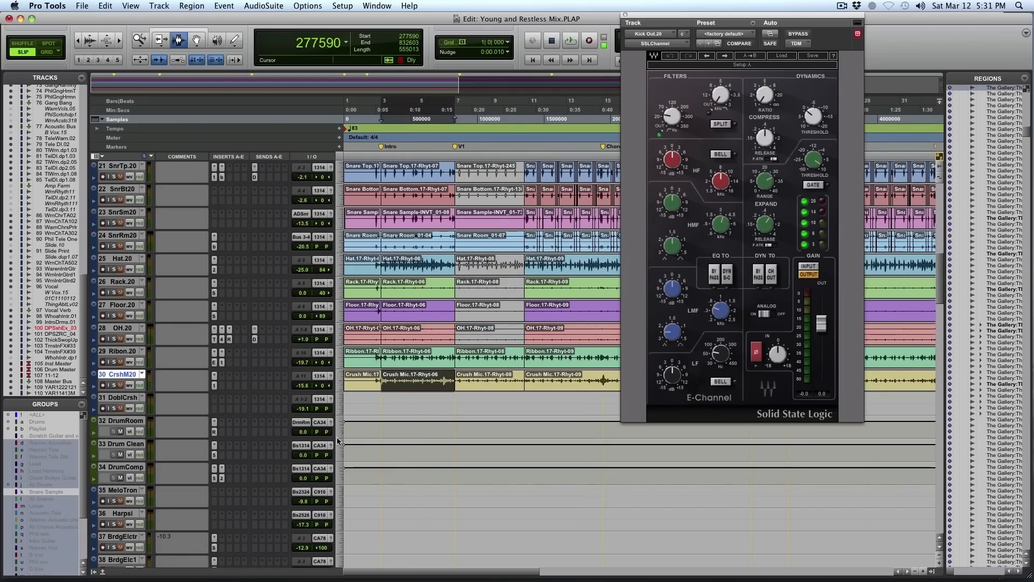
key("space")
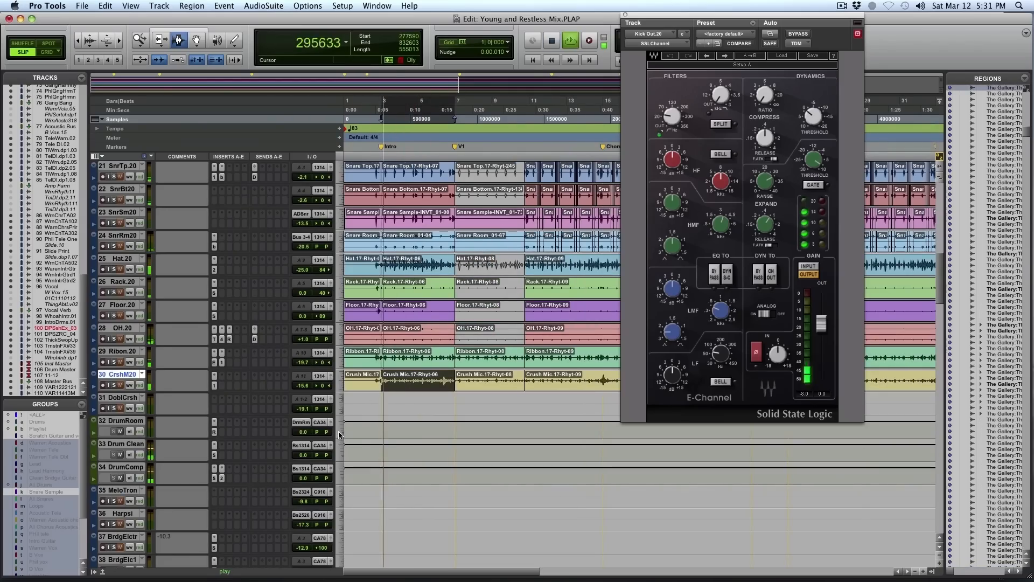
- Set the Drum Clean track's height to medium and inspect its API-550A equalizer insert
left_click(340, 462)
left_click(416, 386)
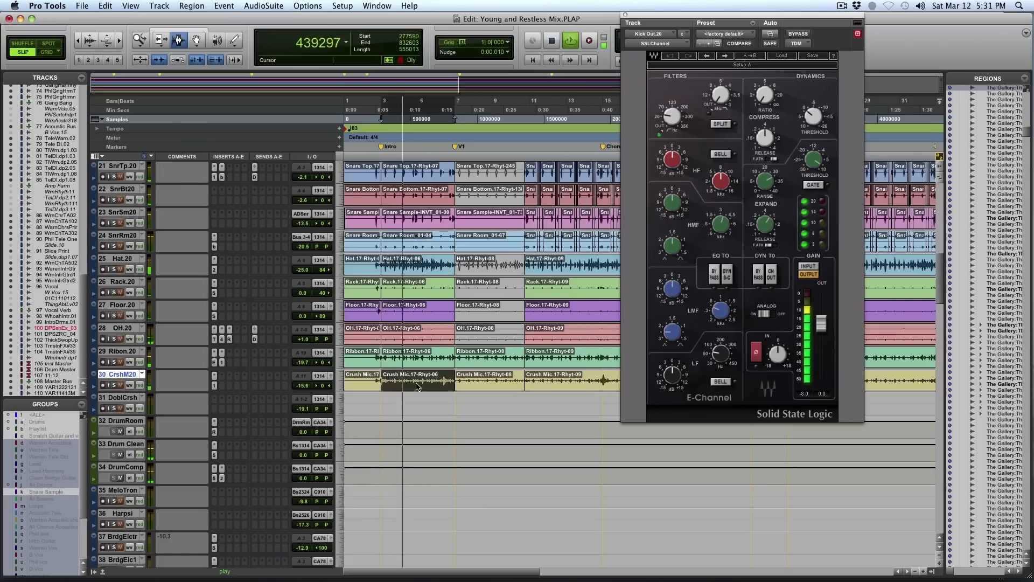
scroll(138, 385, "down", 3)
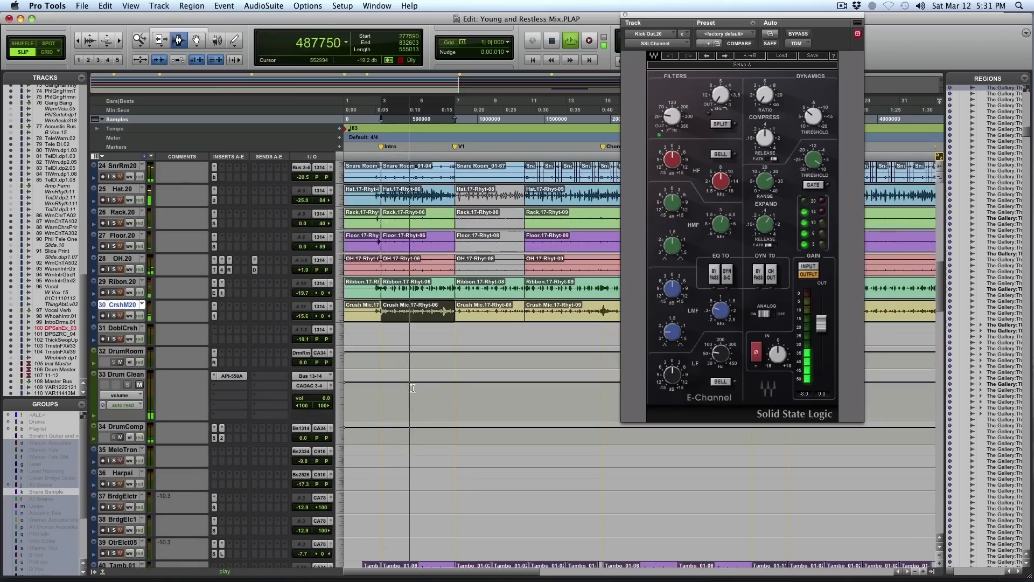
left_click(138, 374)
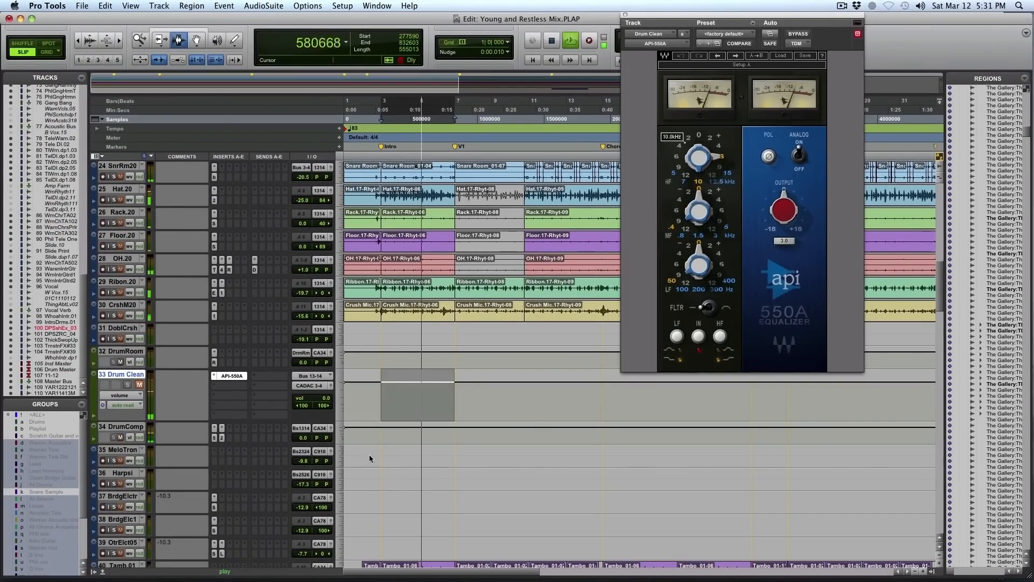
- Set the DrumComp track's height to medium and inspect its API-550A equalizer and API-2500 compressor inserts
left_click(337, 436)
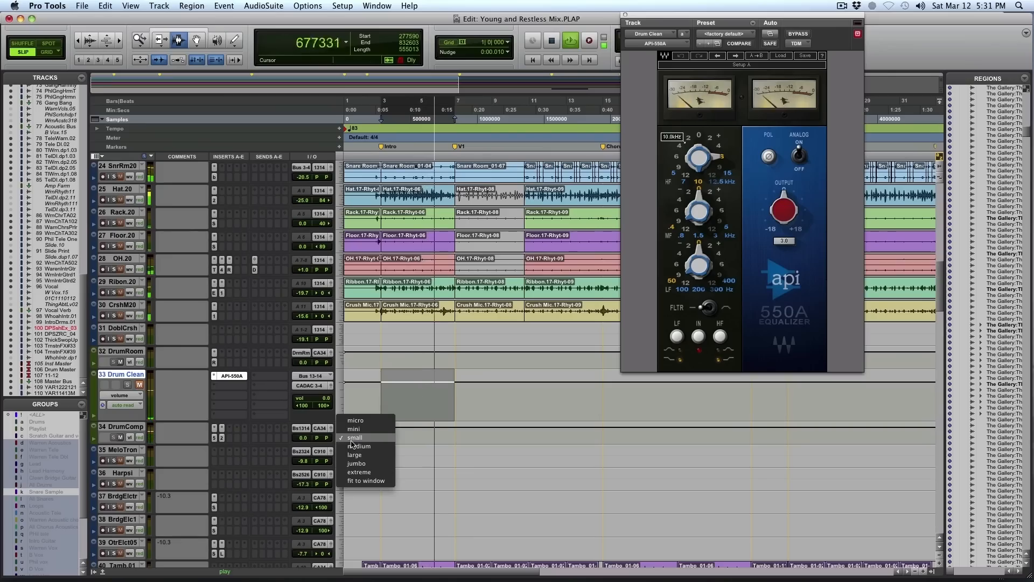
left_click(356, 448)
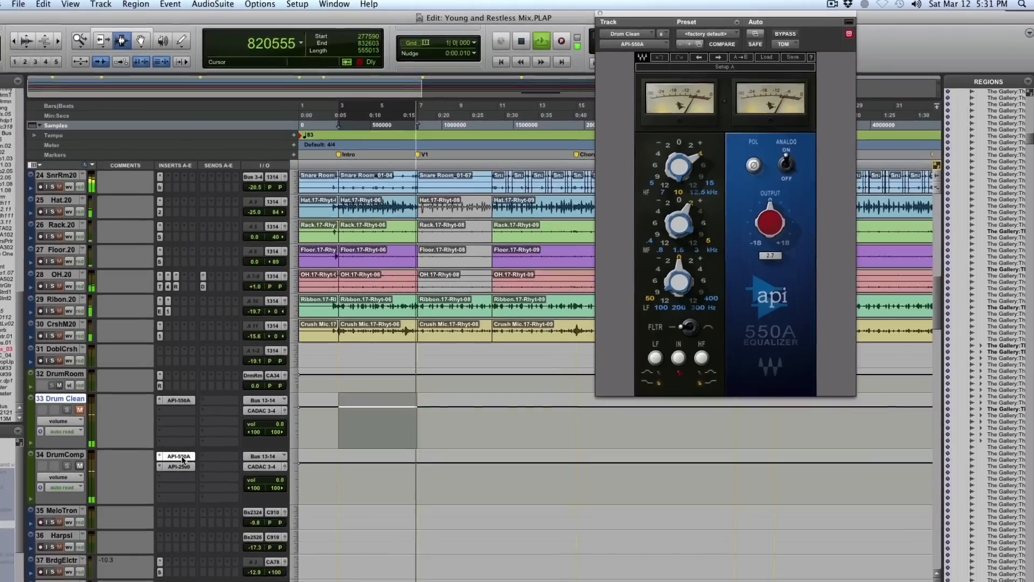
left_click(179, 456)
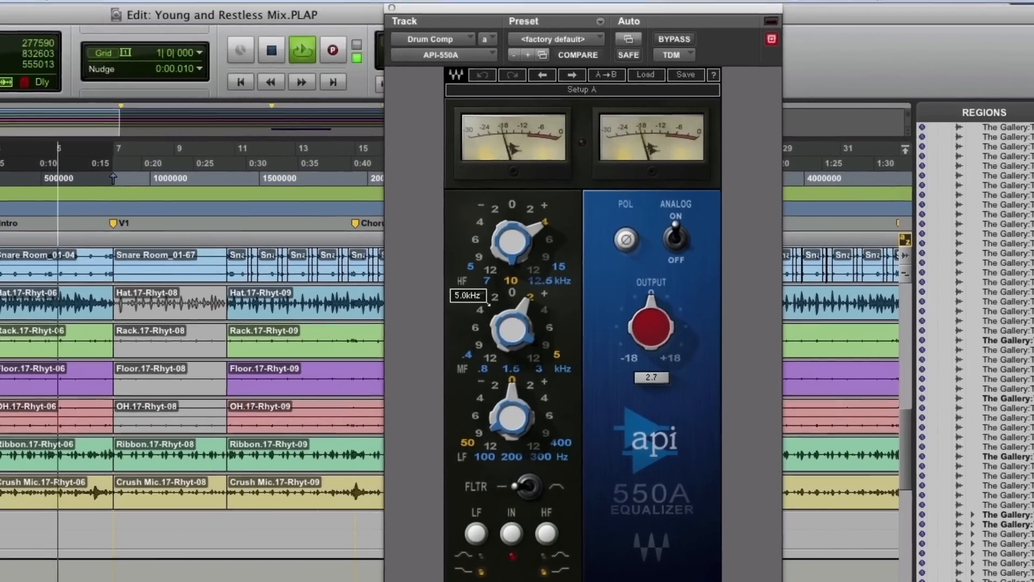
left_click(513, 34)
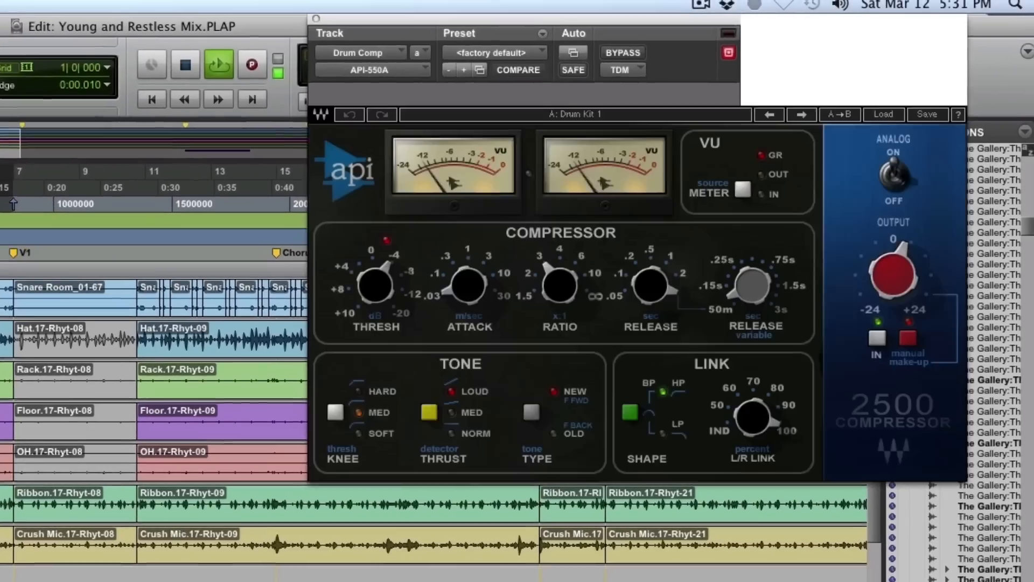
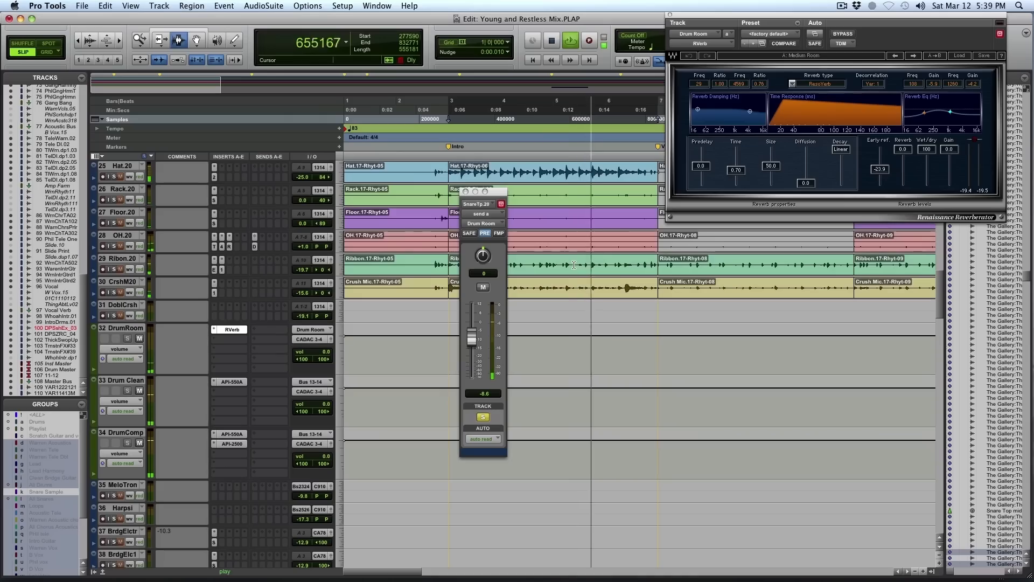
- Examine the Snare Top track's send to the Drum Room and the Renaissance Reverberator settings on that return while the Intro loops
scroll(574, 264, "down", 6)
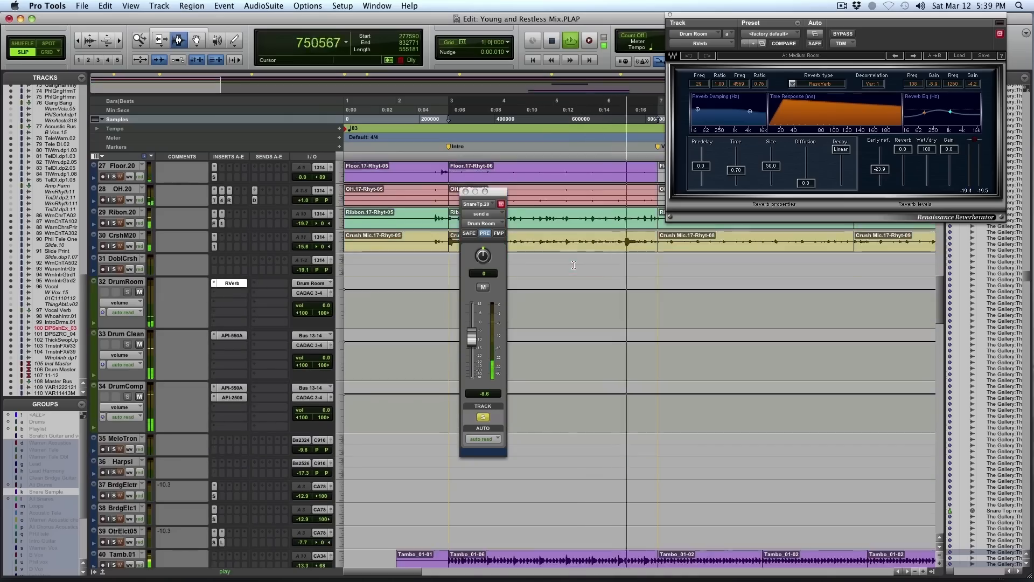
scroll(573, 265, "up", 15)
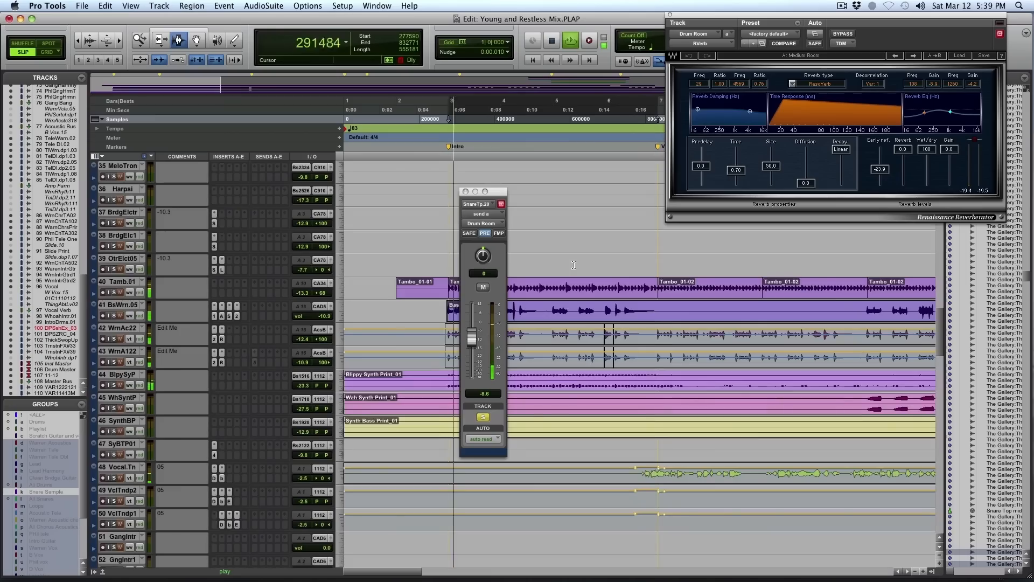
scroll(573, 265, "up", 7)
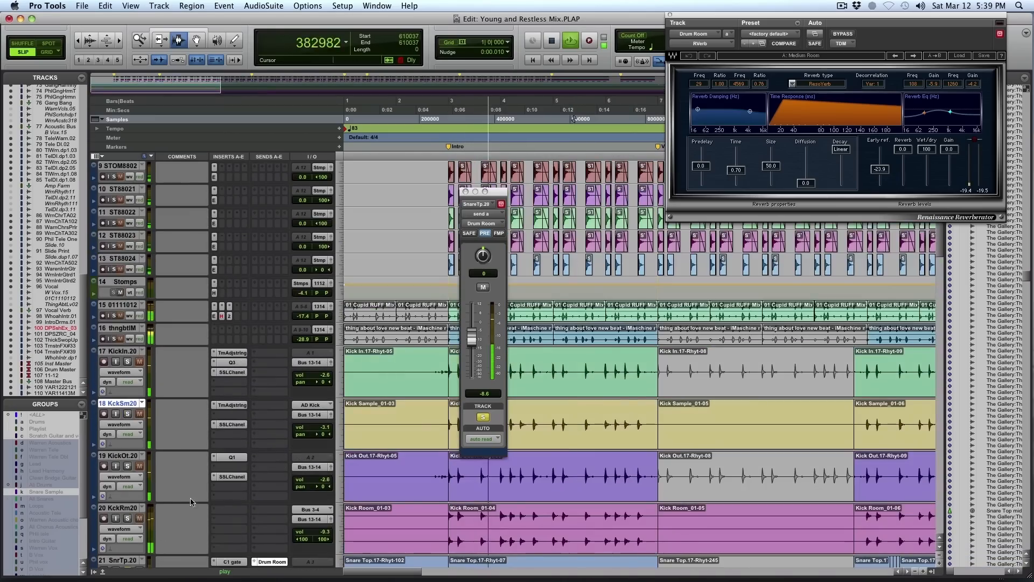
scroll(215, 466, "down", 3)
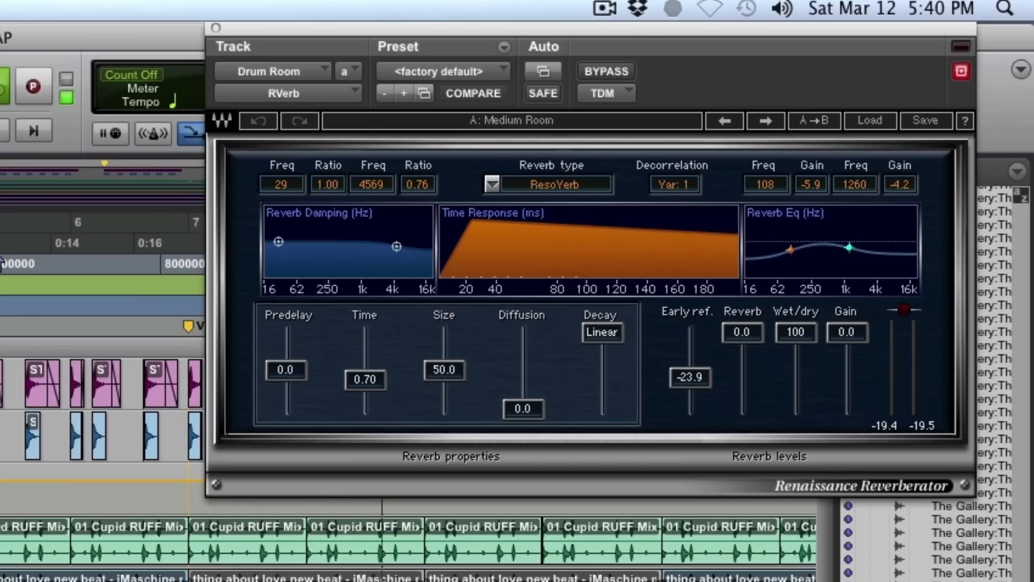
left_click(94, 242)
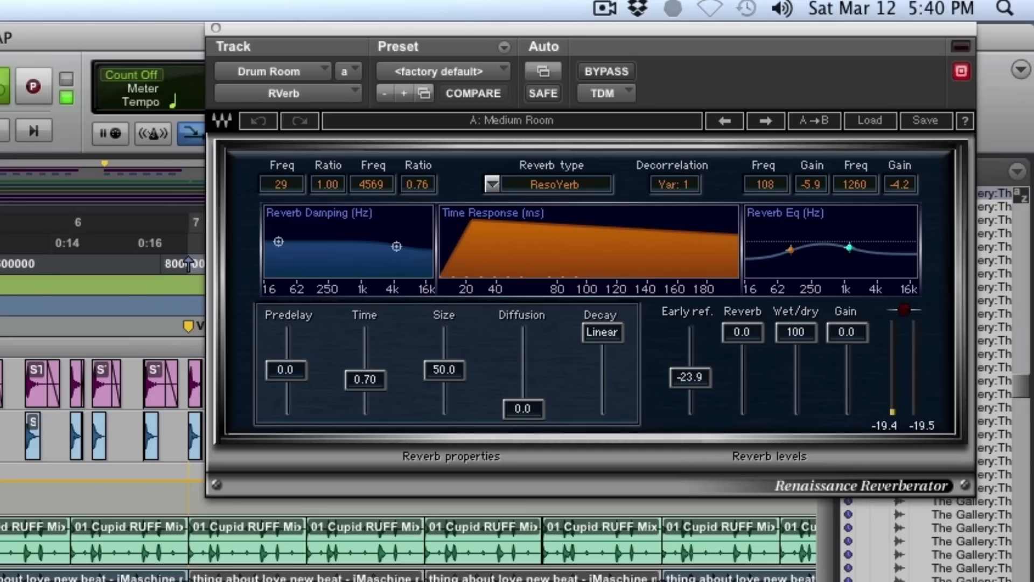
scroll(188, 263, "down", 3)
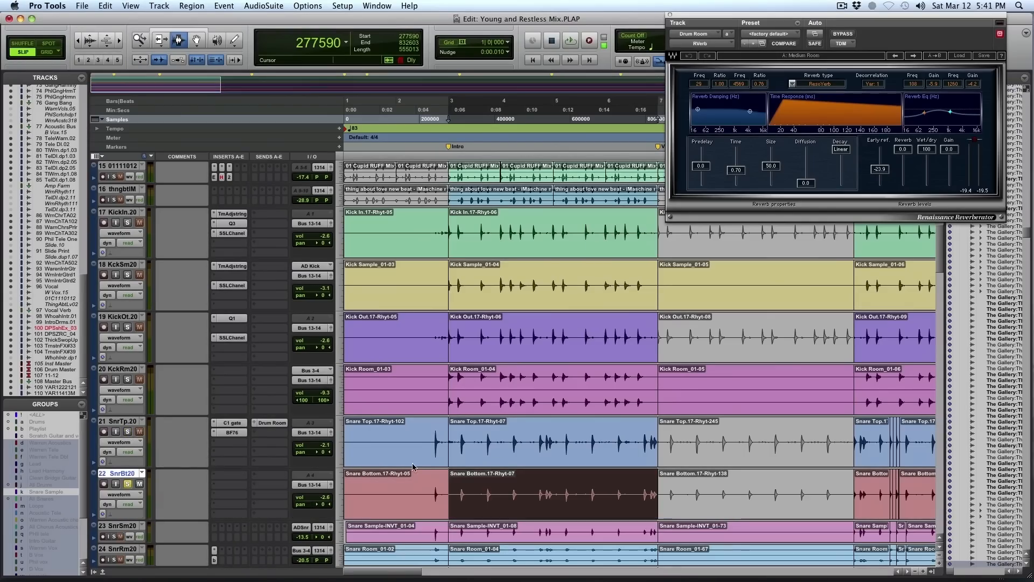
- Play the Intro loop with the Snare Top and Snare Bottom tracks soloed, and set the Snare Sample track's height to medium
key("space")
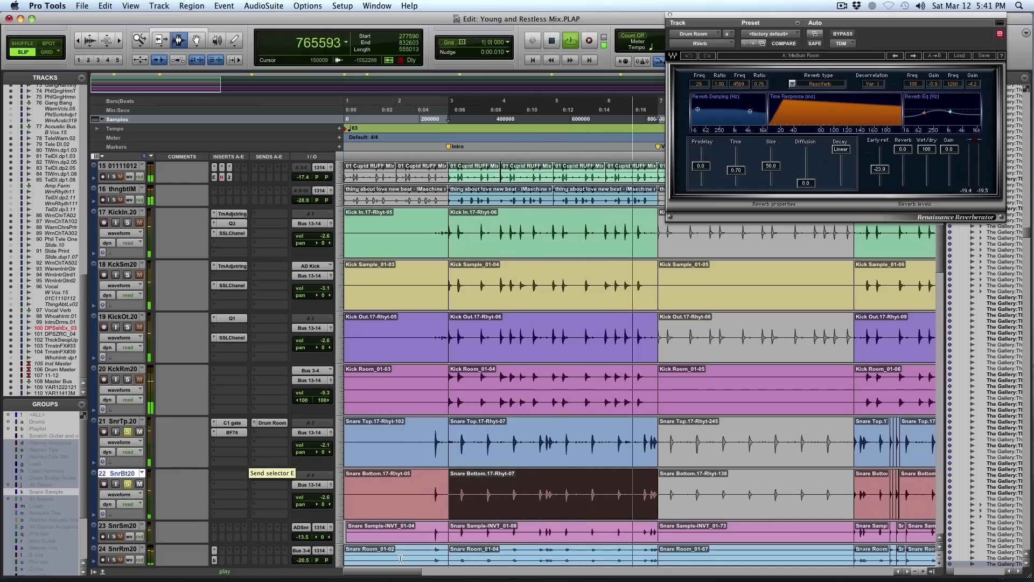
scroll(377, 522, "down", 2)
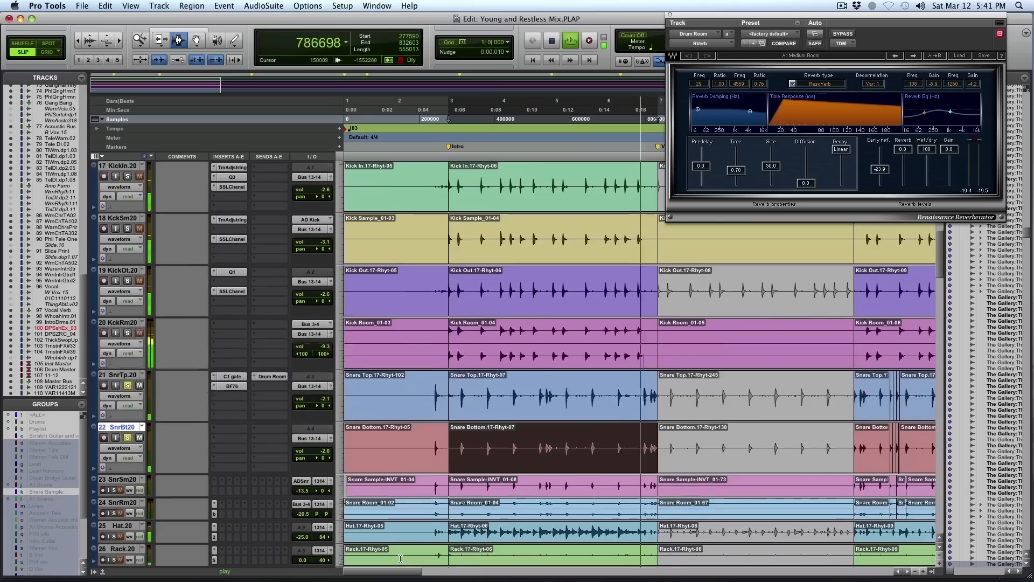
left_click(344, 487)
left_click(366, 500)
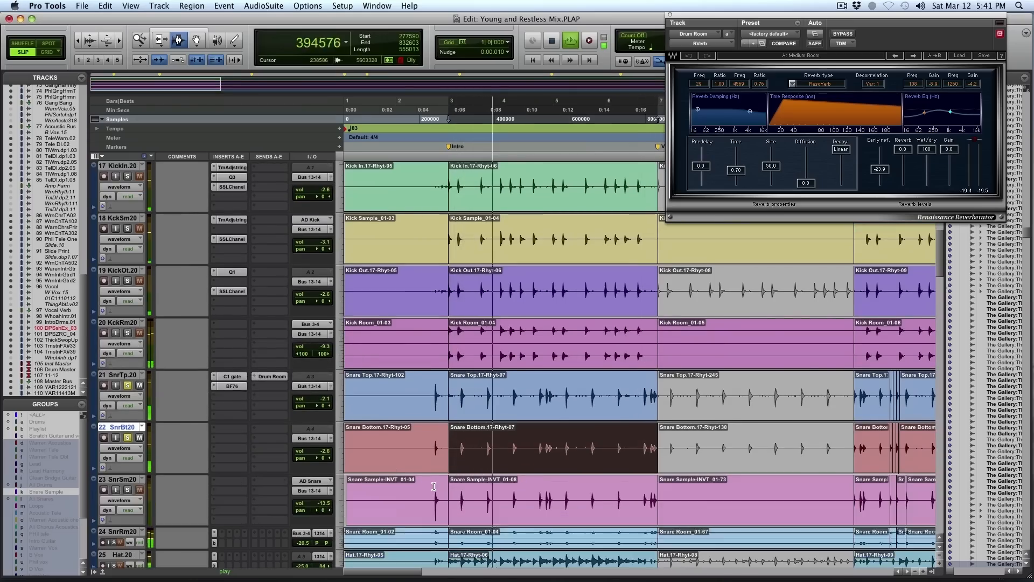
- Solo the Snare Sample track, select its Intro clip, and play it together with the Snare Top and Snare Bottom tracks
scroll(434, 489, "down", 2)
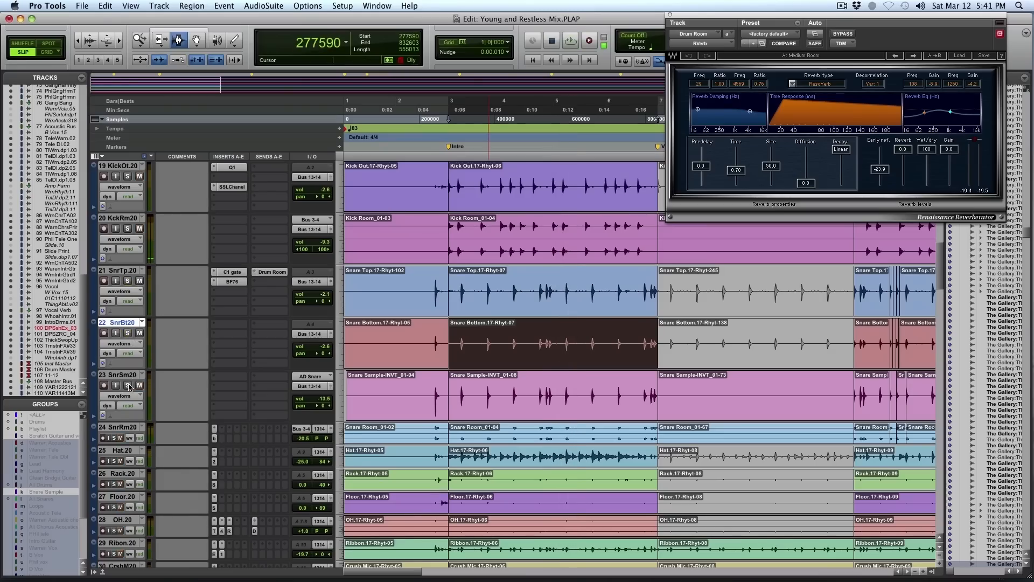
double_click(536, 373)
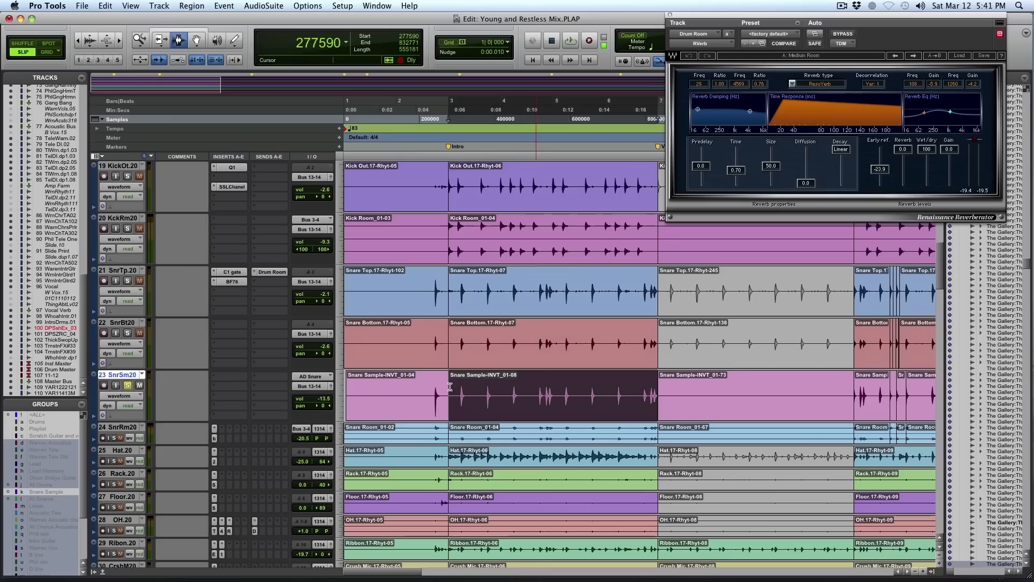
key("space")
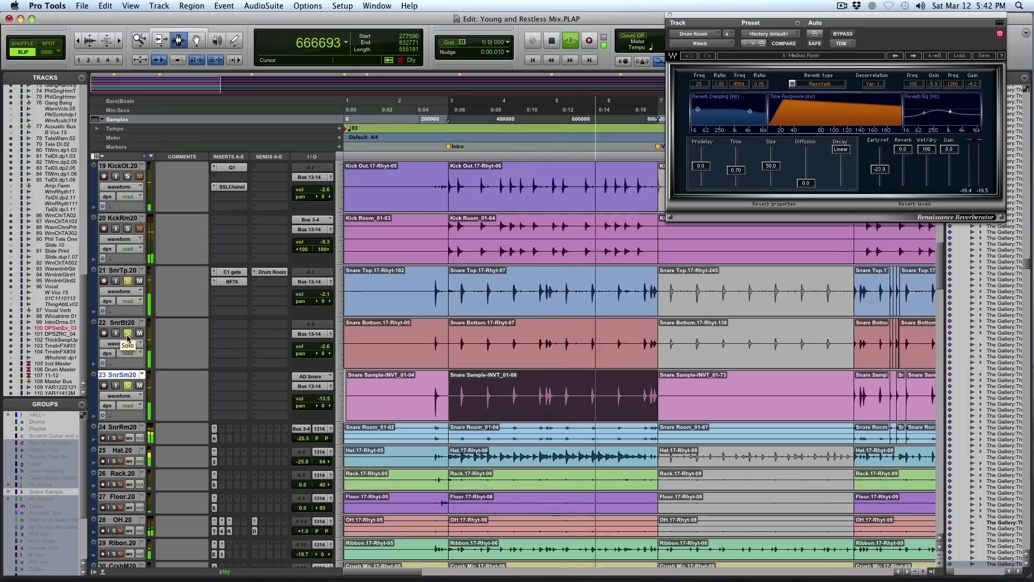
key("space")
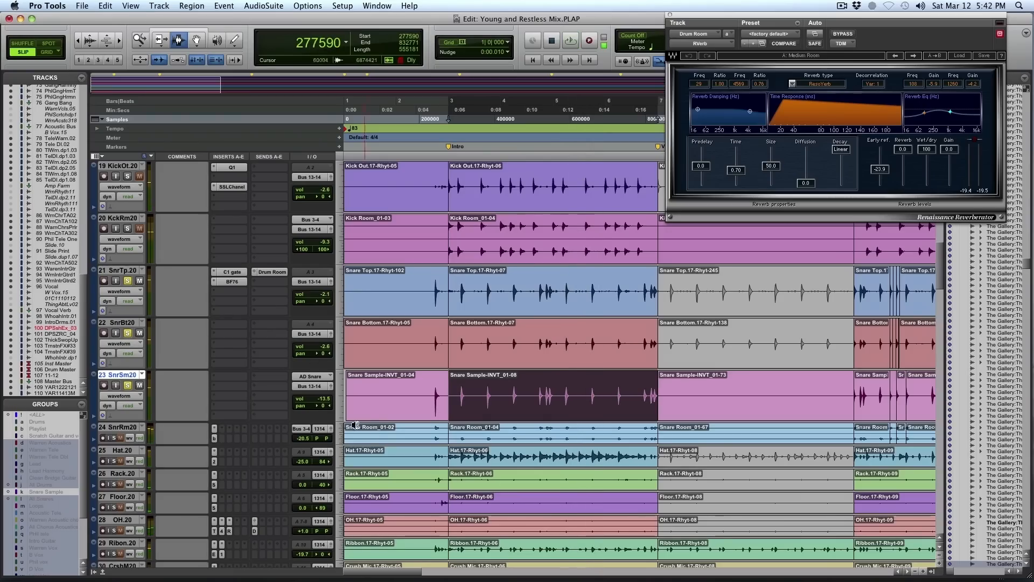
- Set the Snare Room track's height to medium, solo only that track and select its Intro clip
left_click(337, 437)
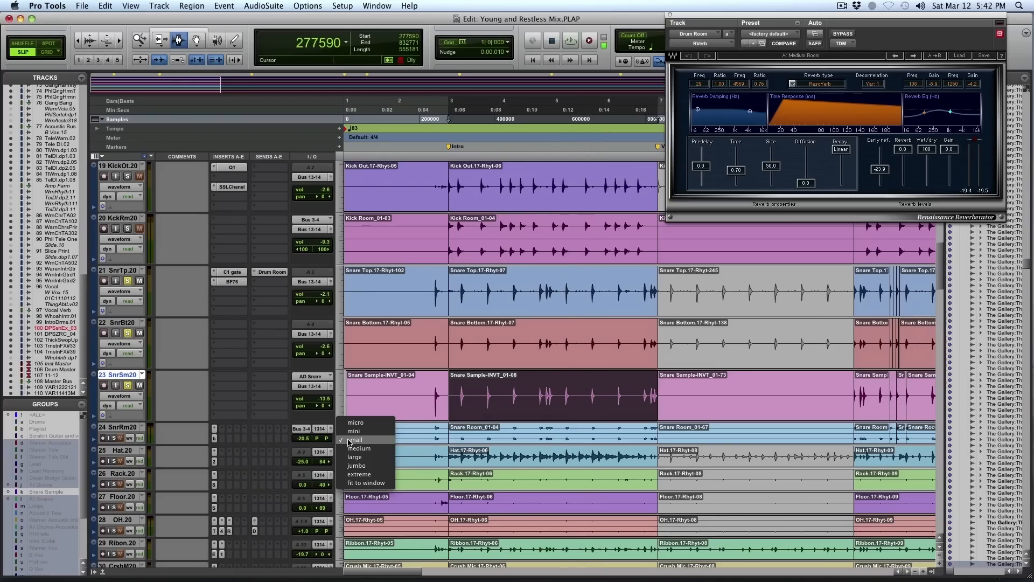
left_click(356, 448)
scroll(402, 347, "down", 3)
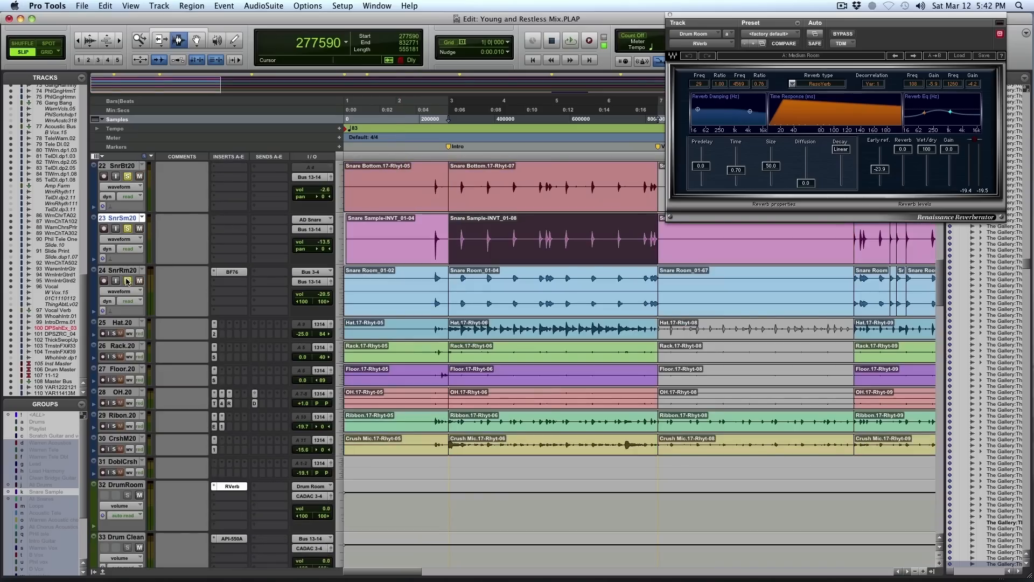
key("space")
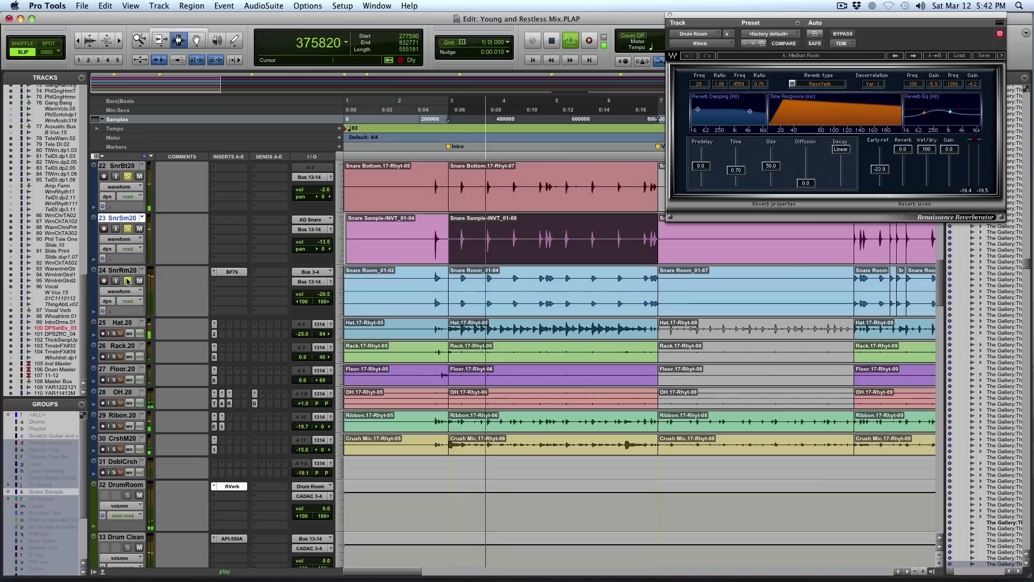
left_click(128, 281)
key("space")
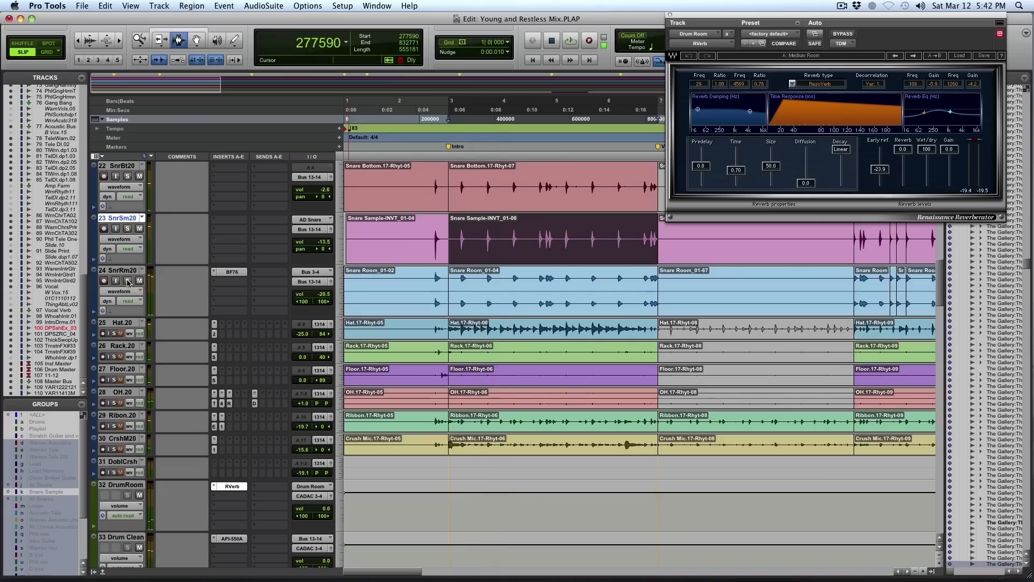
double_click(591, 303)
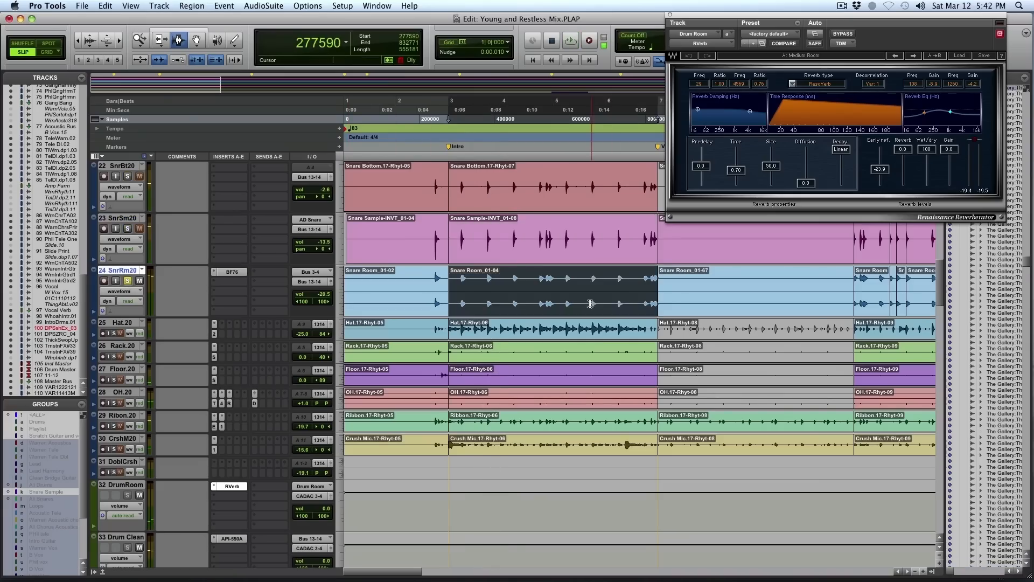
- Compare the Snare Room sound during playback with its BF76 peak limiter insert bypassed and active
key("space")
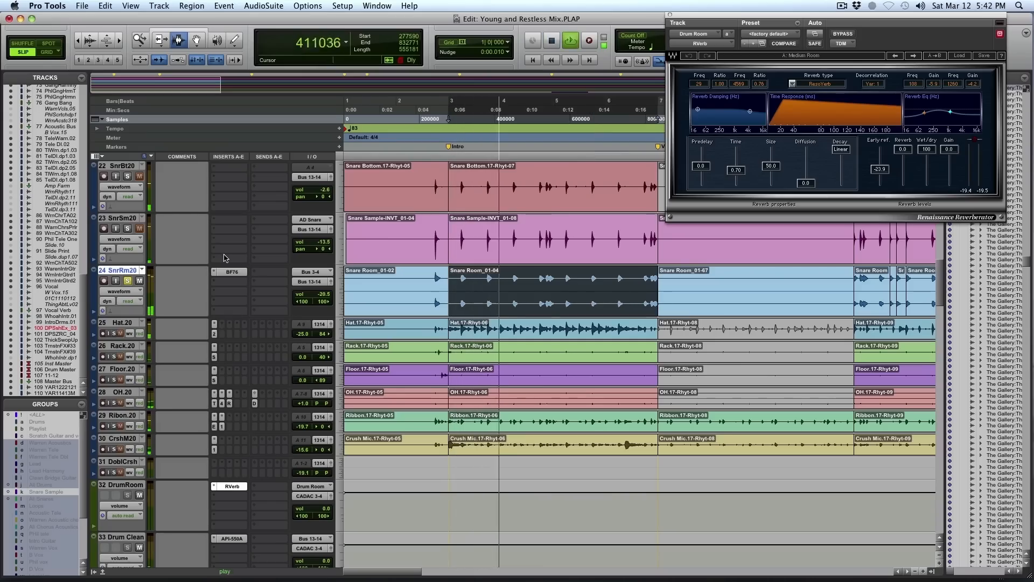
left_click(231, 272)
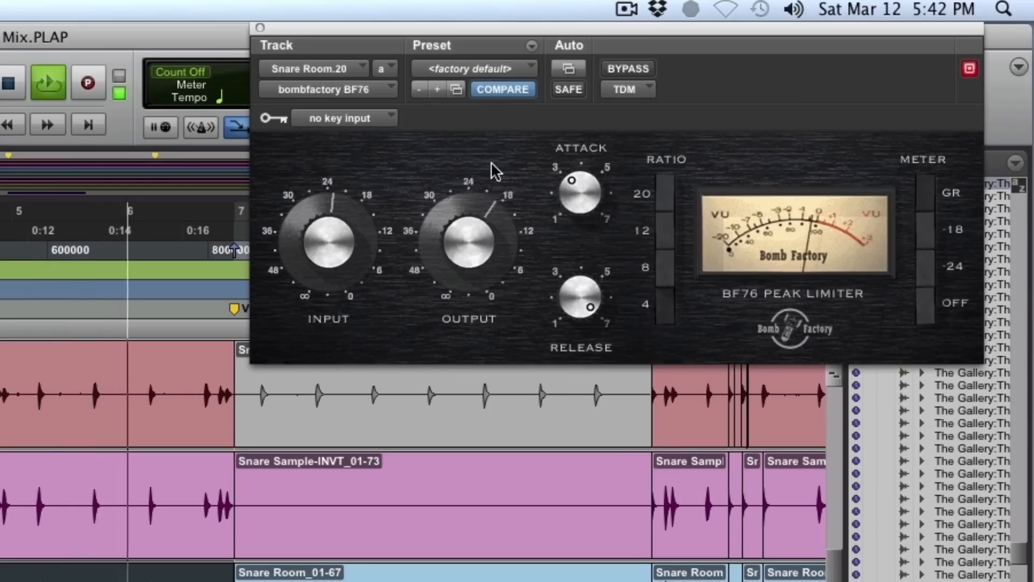
left_click(648, 68)
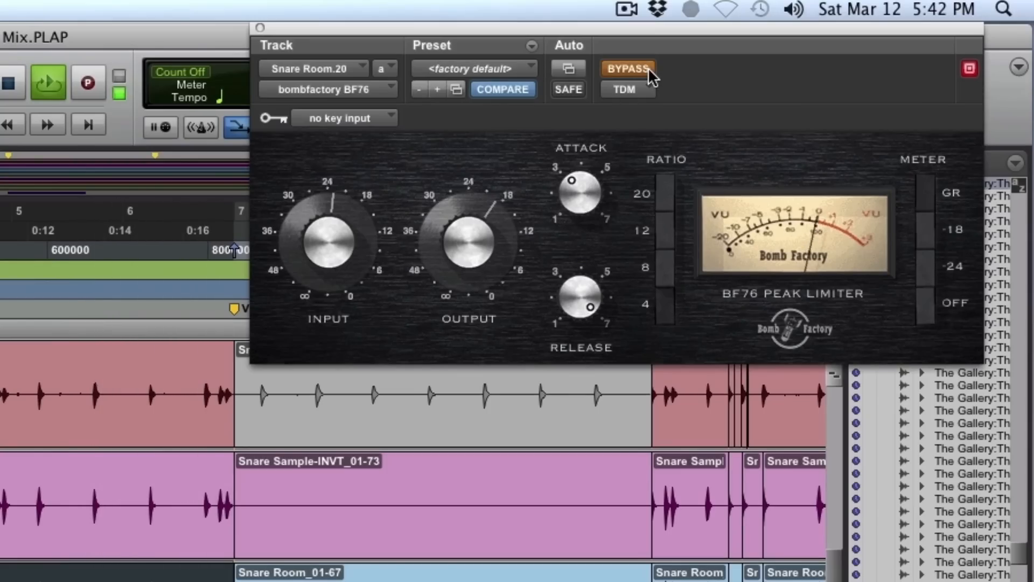
left_click(648, 68)
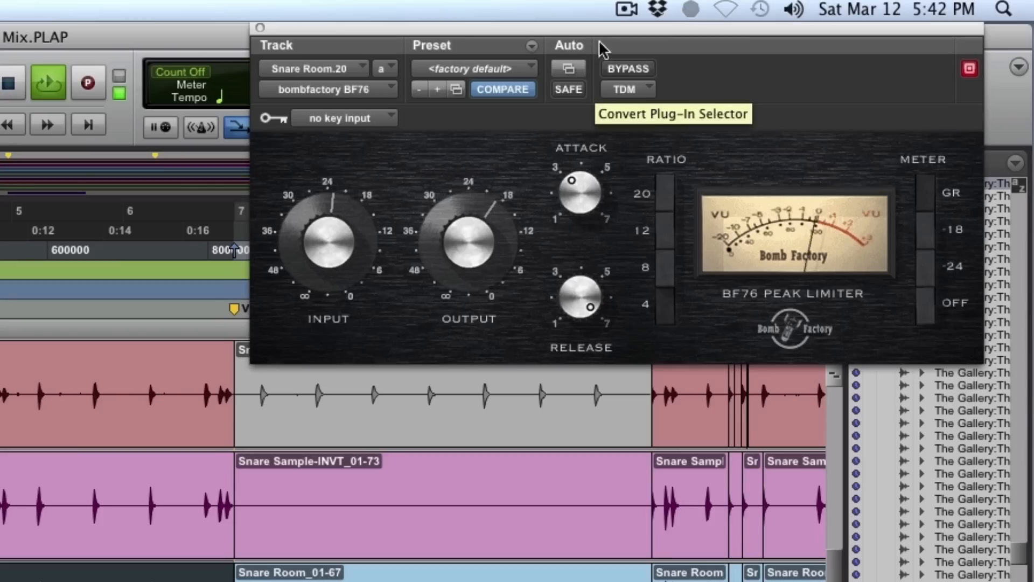
left_click(620, 65)
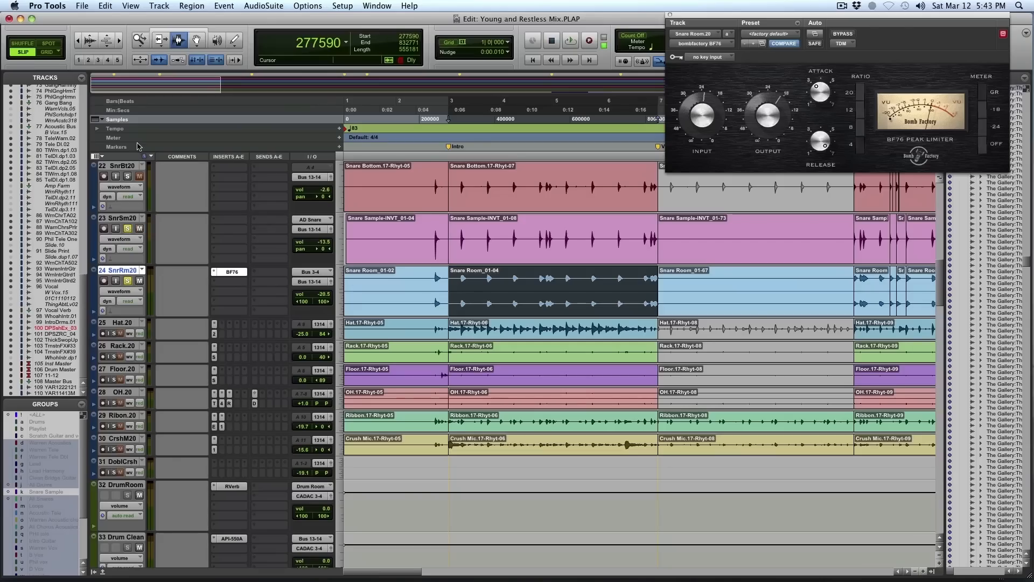
- Play the Intro loop with all snare tracks soloed, adding the kick tracks to the solo from Kick Room up to Kick In
scroll(421, 302, "up", 2)
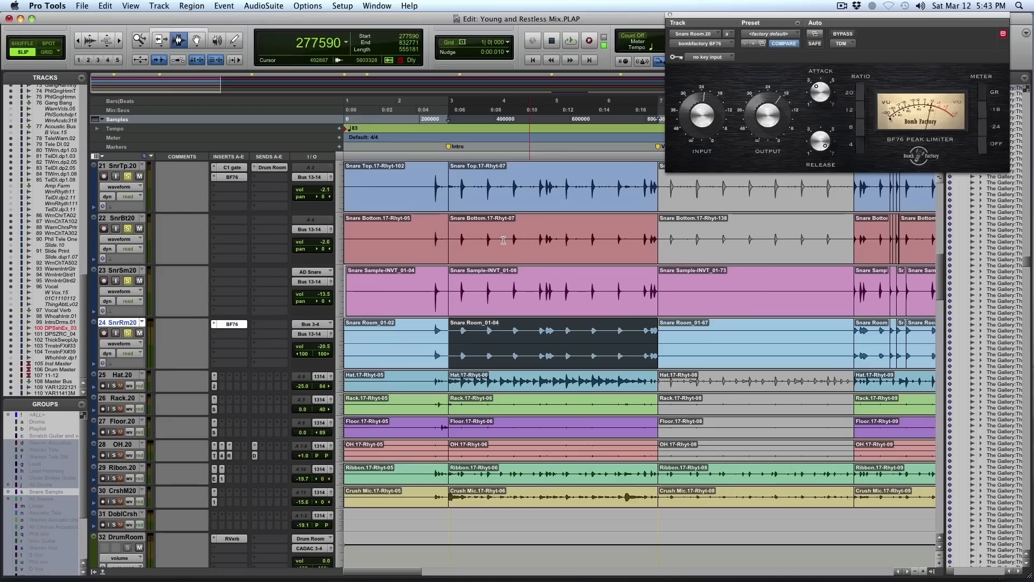
key("space")
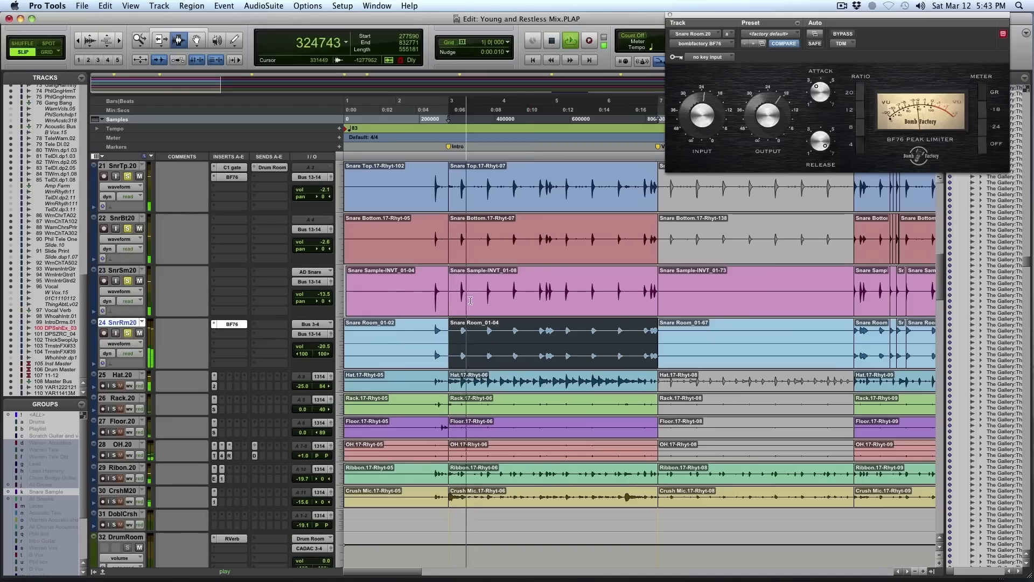
scroll(470, 301, "up", 4)
scroll(470, 301, "up", 2)
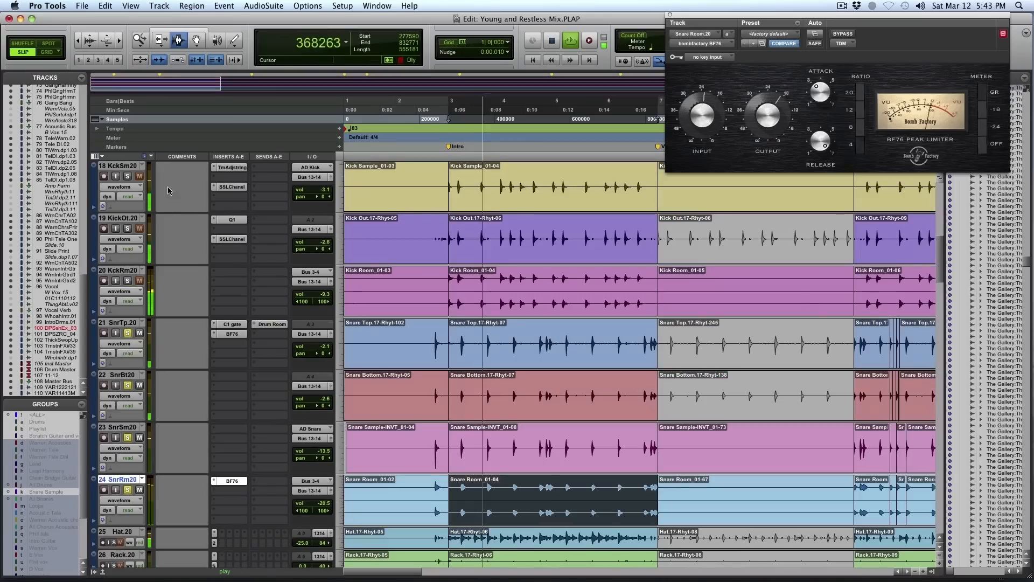
left_click(128, 280)
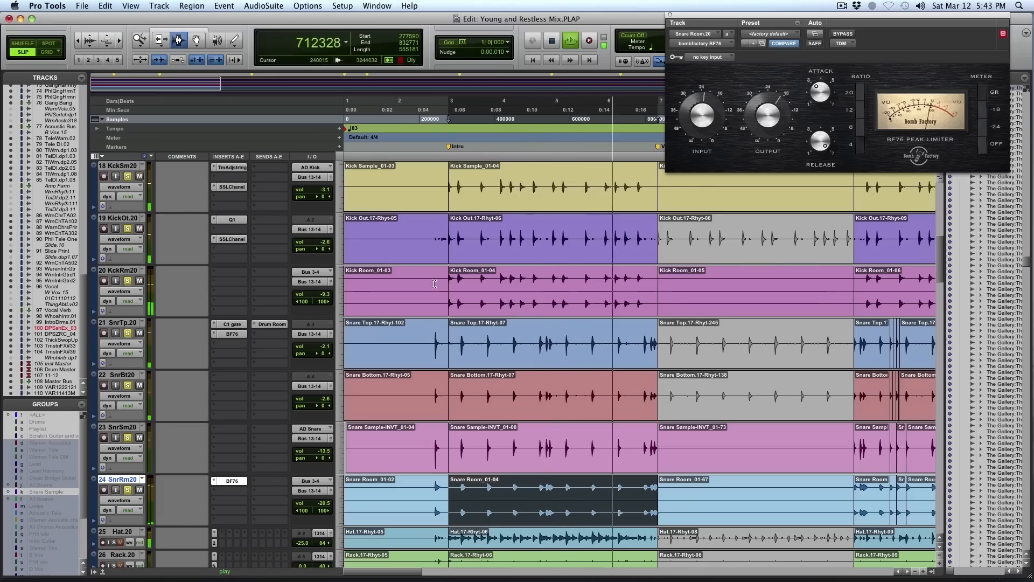
scroll(427, 284, "up", 5)
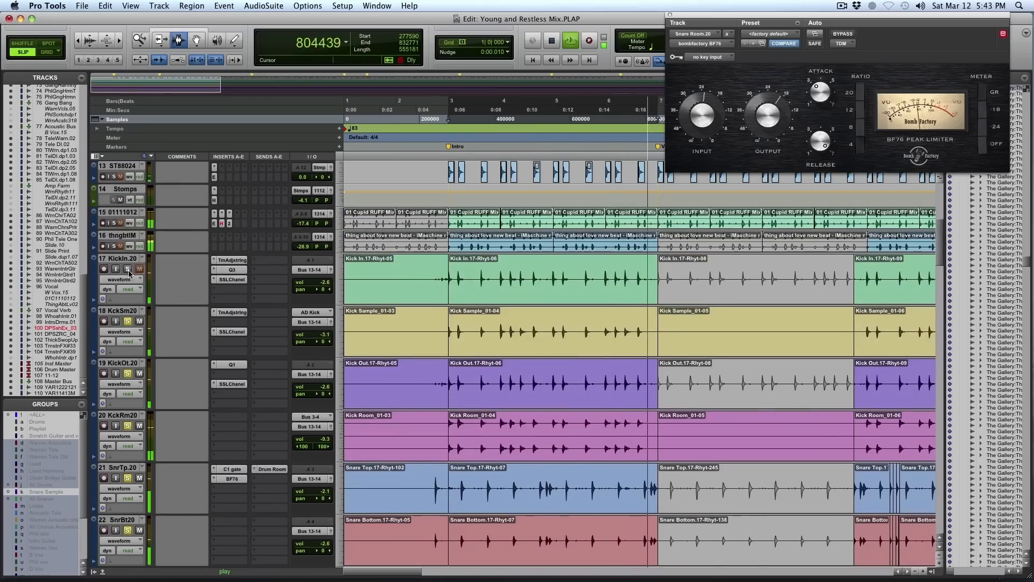
left_click(463, 284)
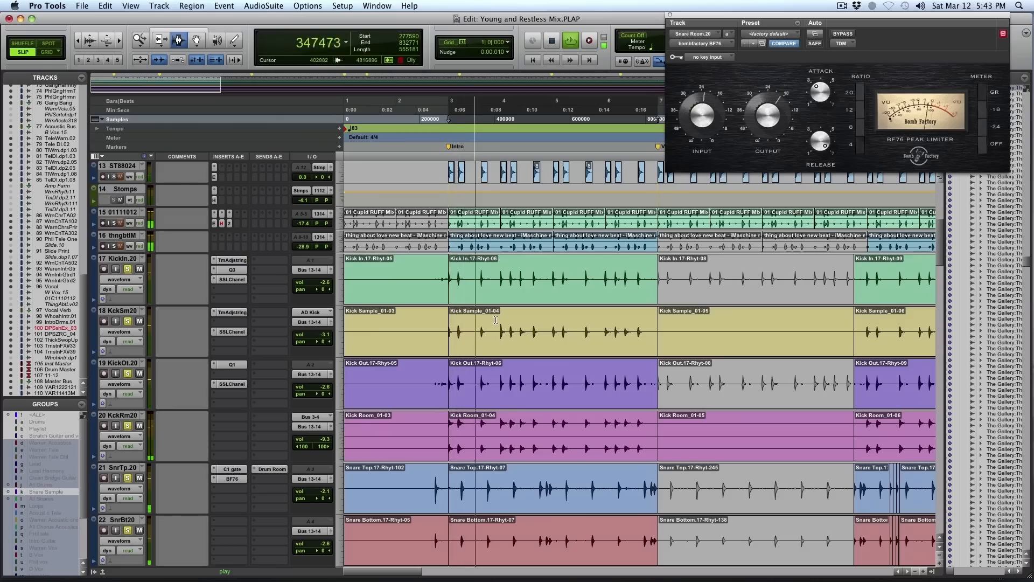
scroll(495, 320, "down", 5)
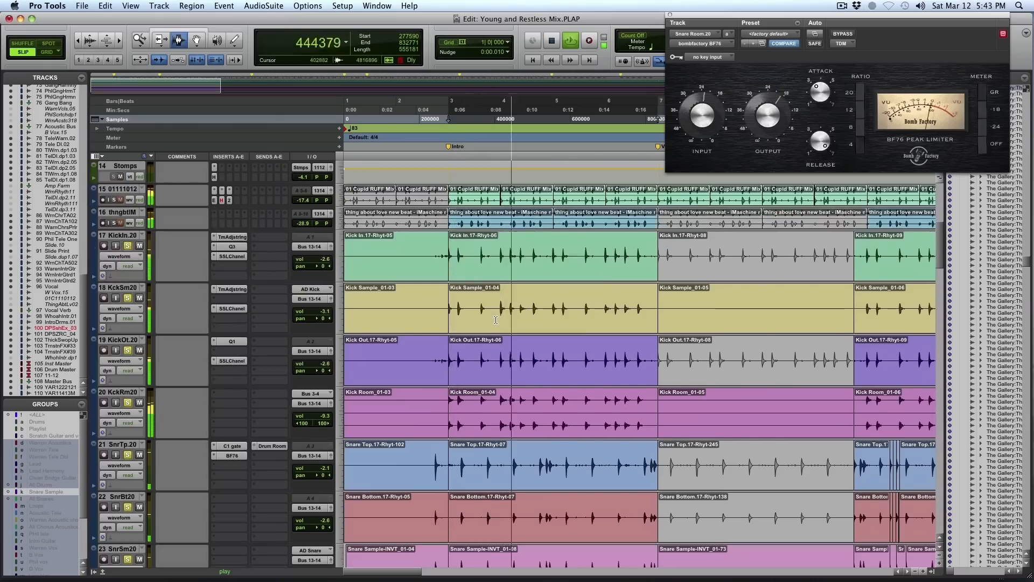
scroll(496, 322, "down", 3)
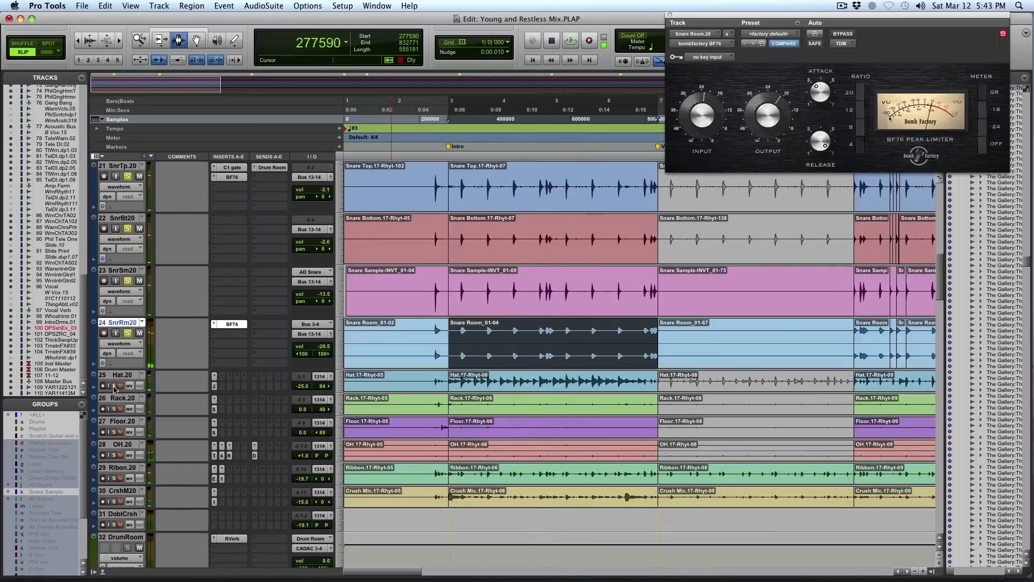
- Solo the Hat track with its Intro clip selected and compare its REQ 2 equalizer bypassed and active
left_click(119, 375)
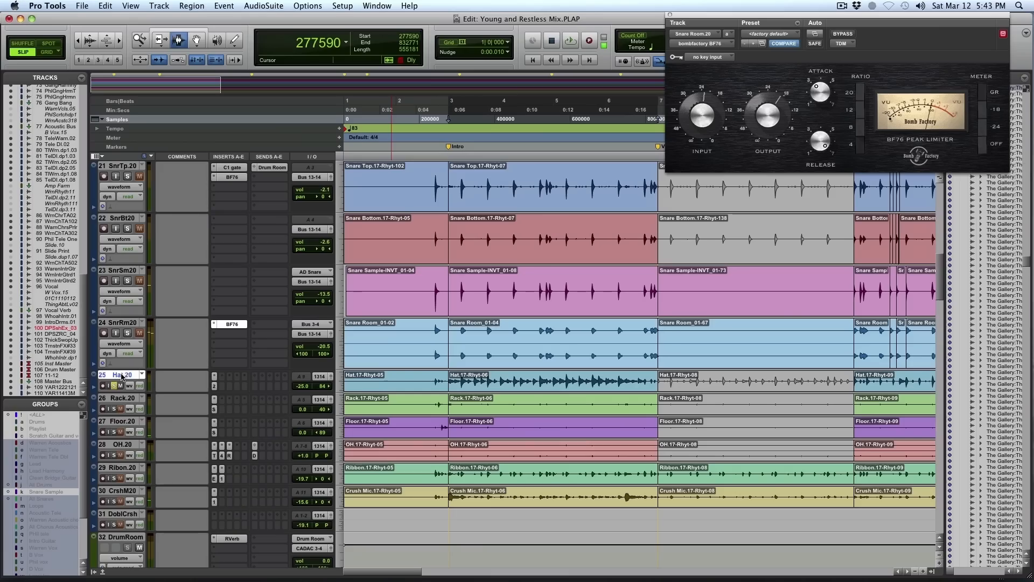
left_click(214, 387)
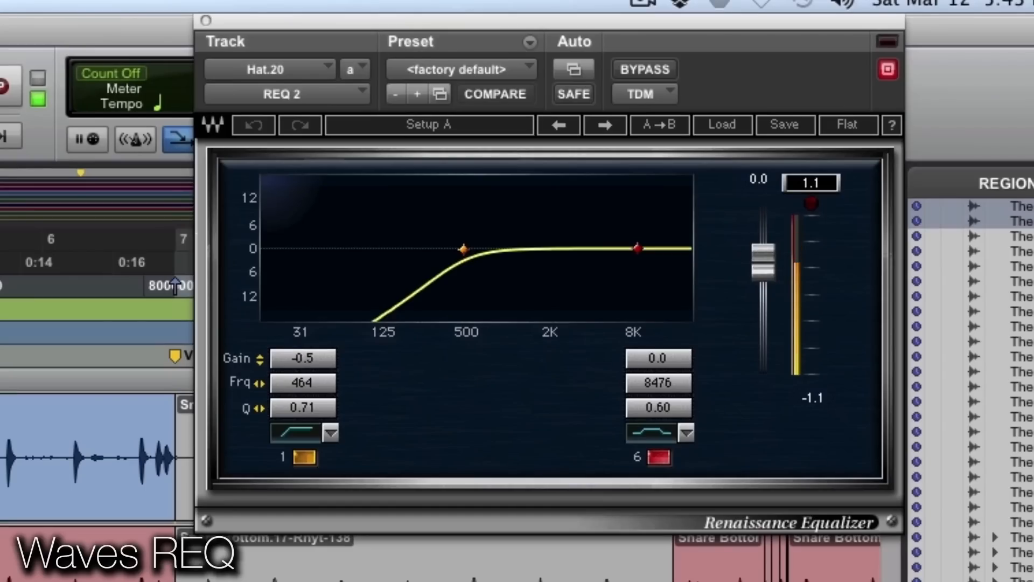
left_click(651, 62)
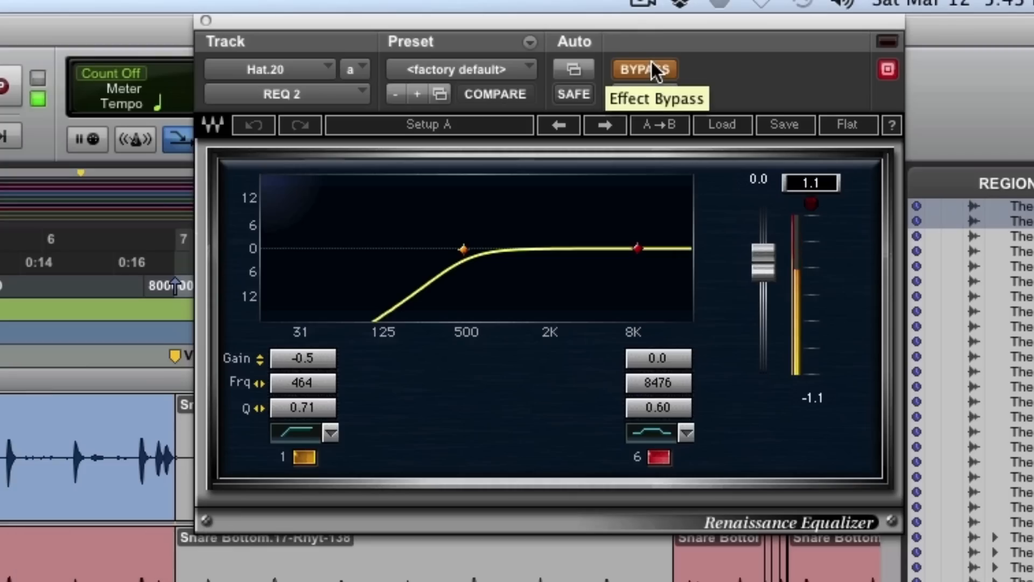
left_click(651, 62)
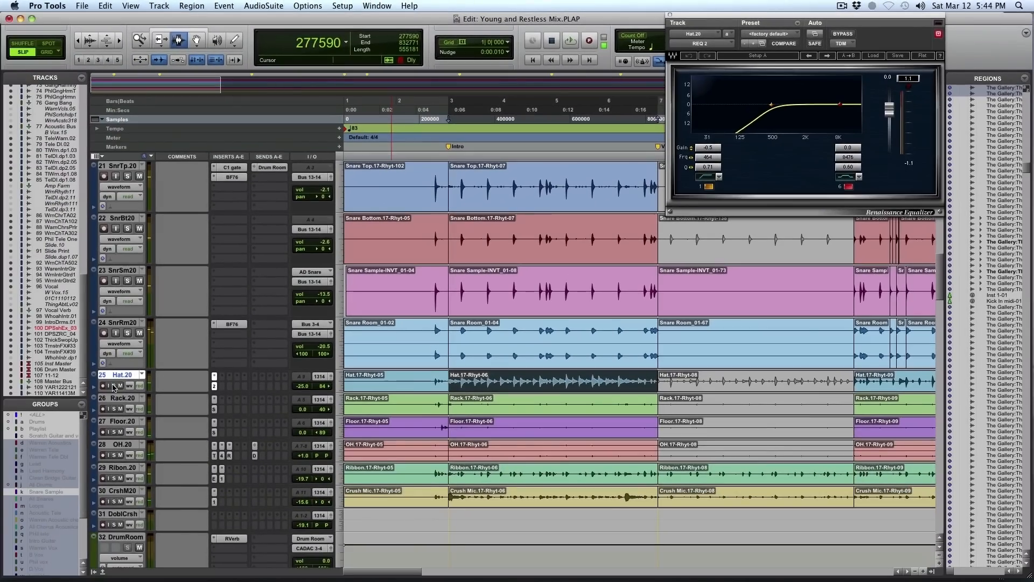
- Solo only the OH track with its Intro clip selected, and set the track's height to medium during playback
double_click(468, 477)
double_click(470, 454)
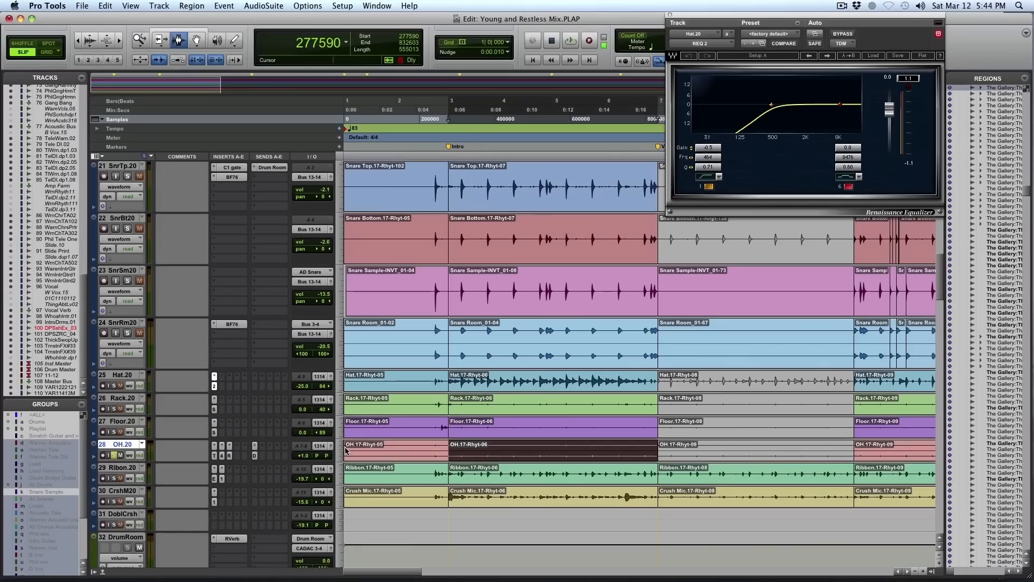
key("space")
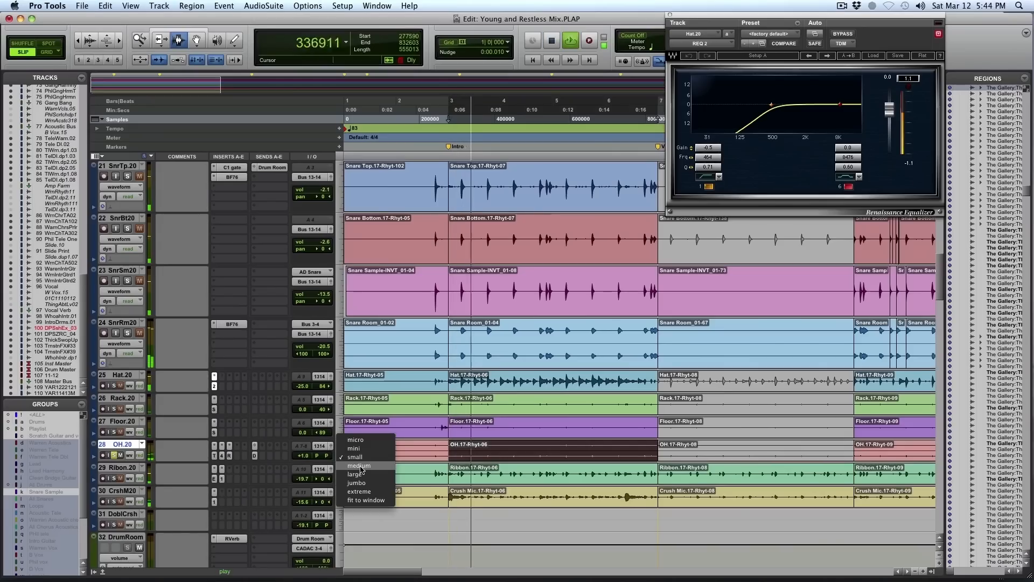
key("ctrl+Up")
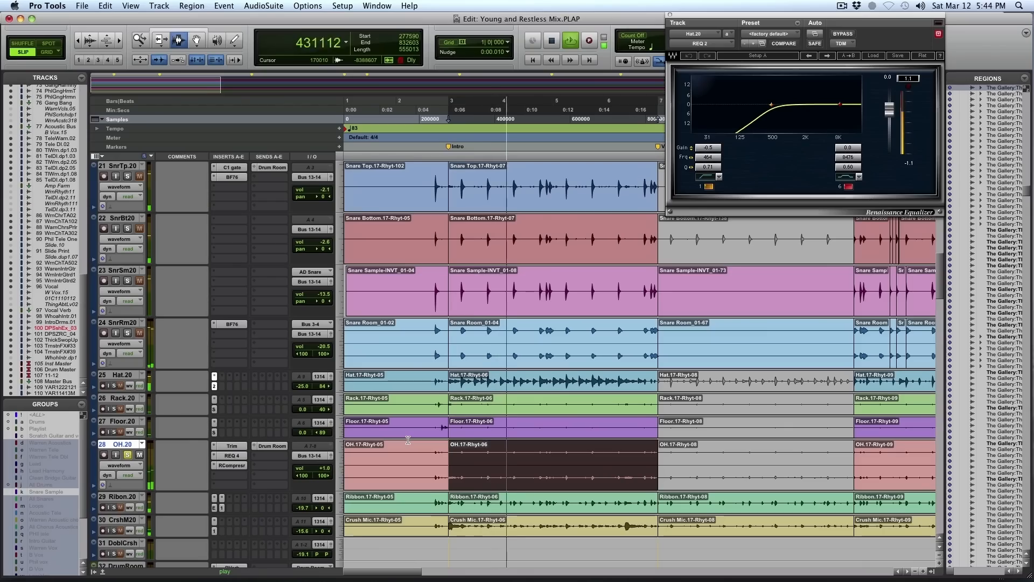
scroll(407, 440, "down", 1)
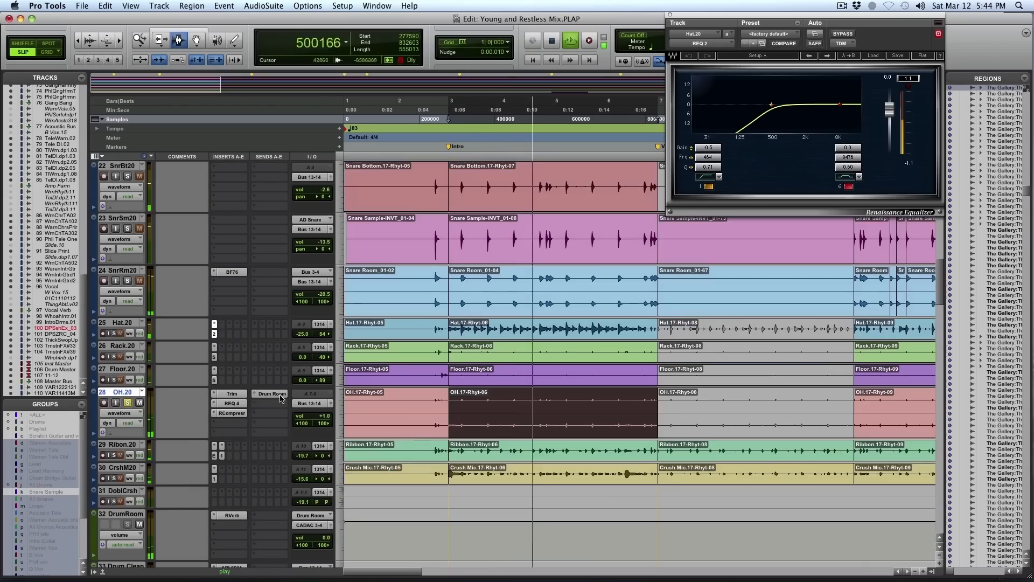
- Open the OH track's inserts and compare its REQ 4 equalizer bypassed and active during playback
left_click(232, 393)
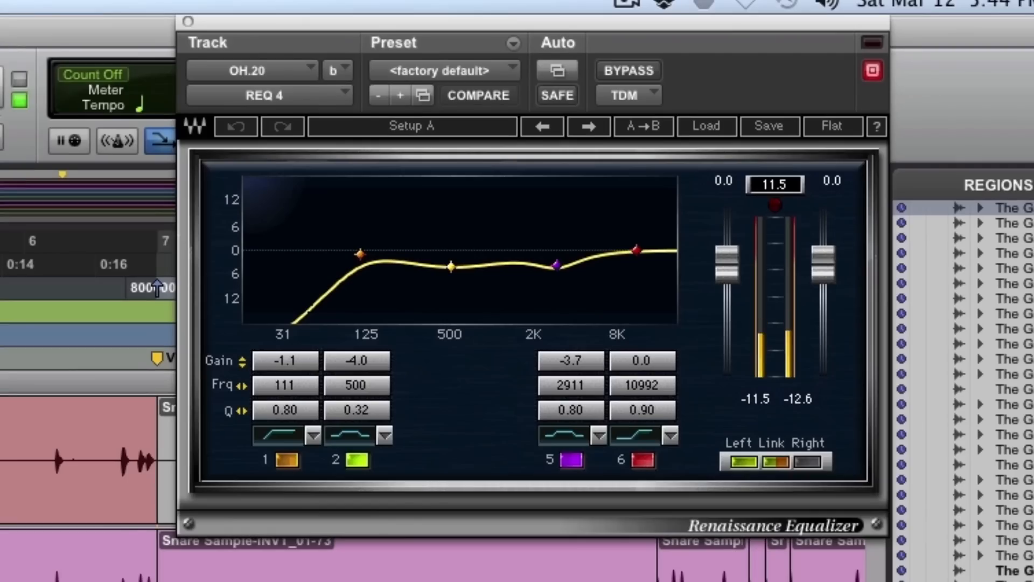
left_click(618, 63)
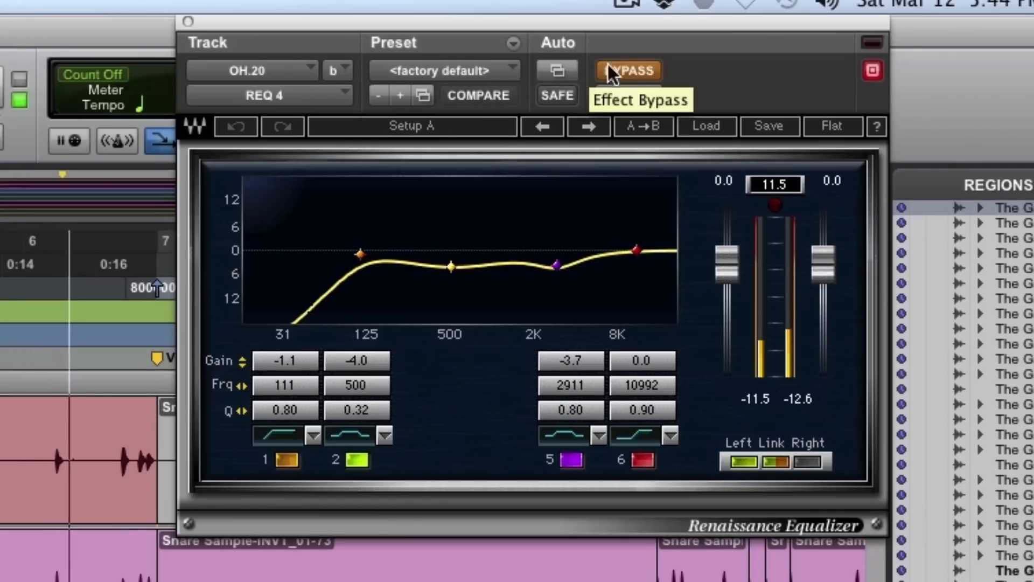
left_click(641, 69)
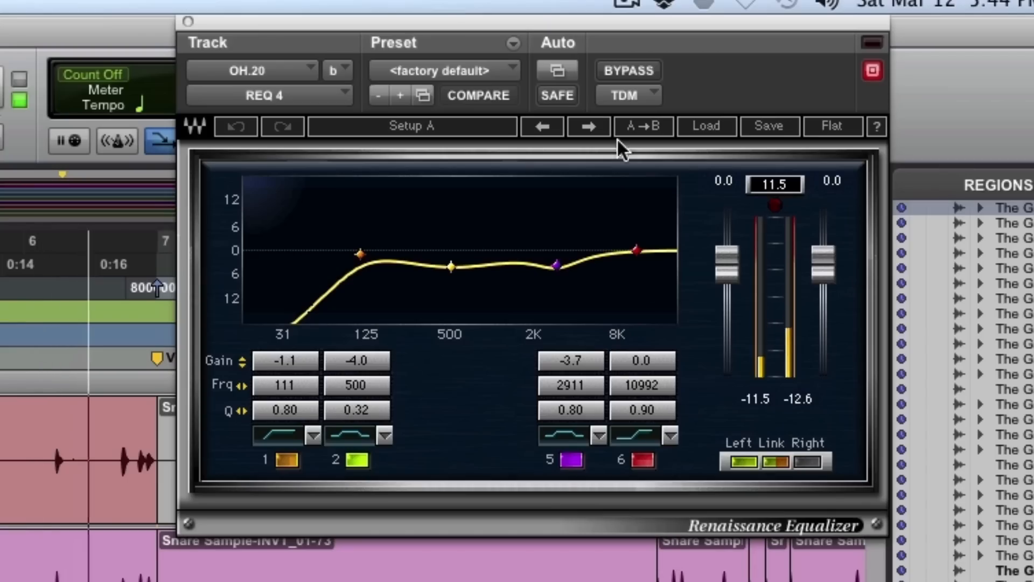
left_click(630, 64)
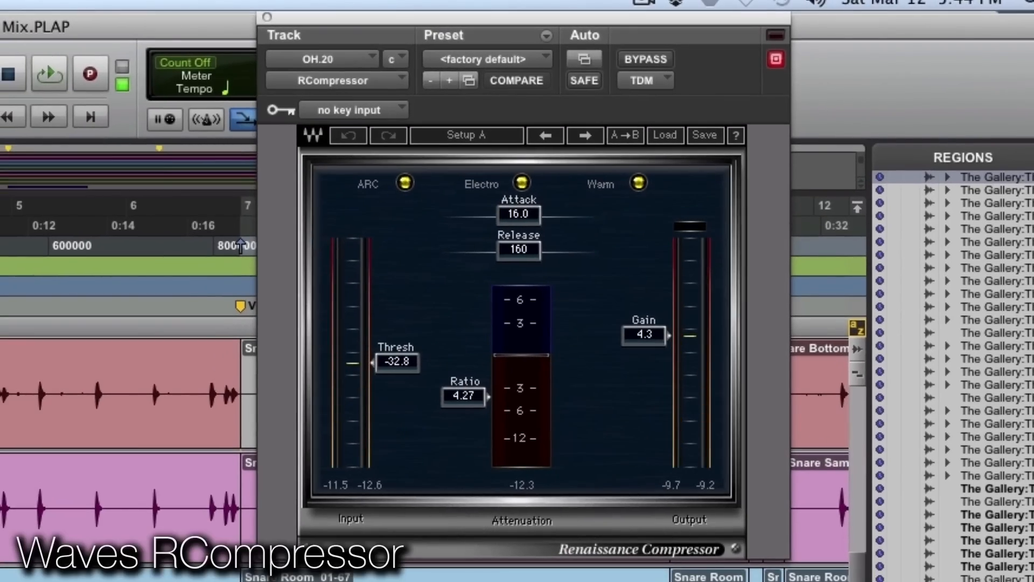
- Play the OH track's Intro loop and compare its RCompressor insert bypassed and active, ending with it active
key("space")
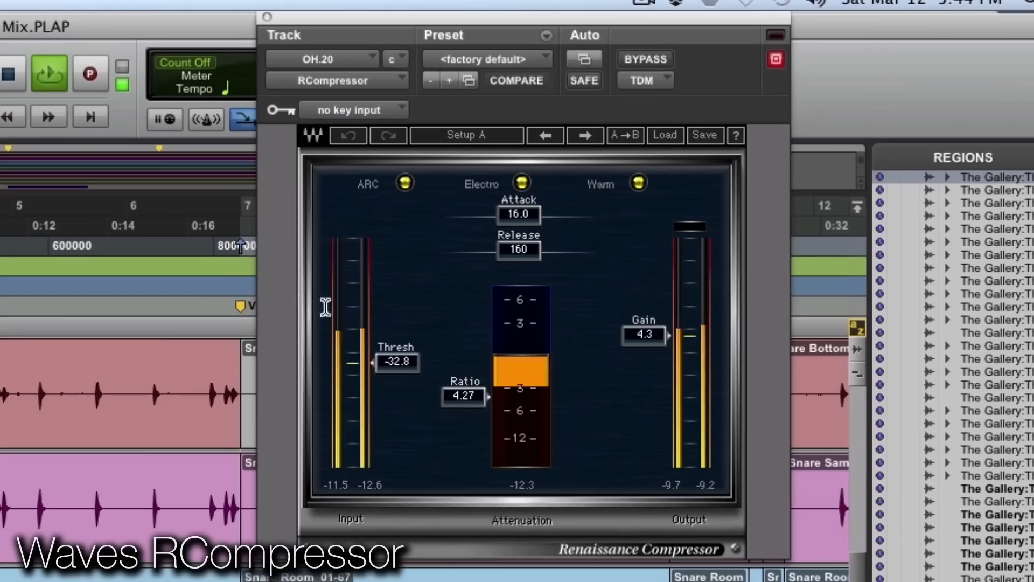
left_click(653, 60)
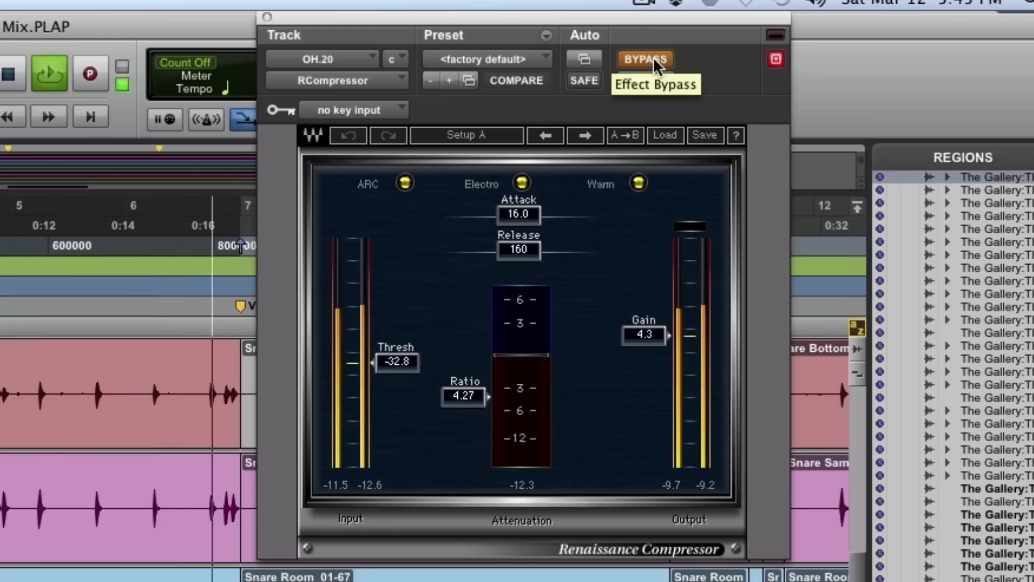
left_click(653, 56)
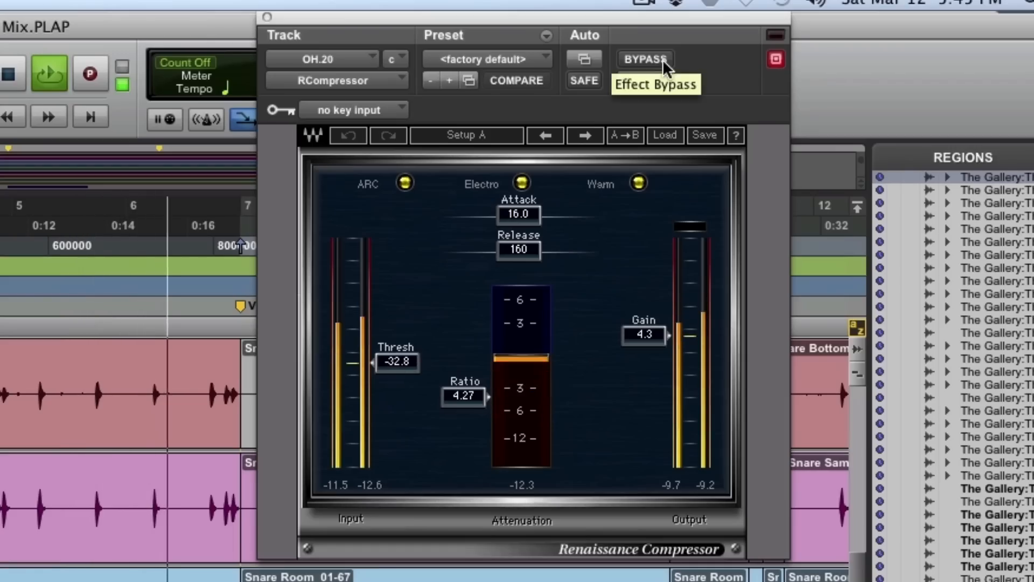
left_click(662, 59)
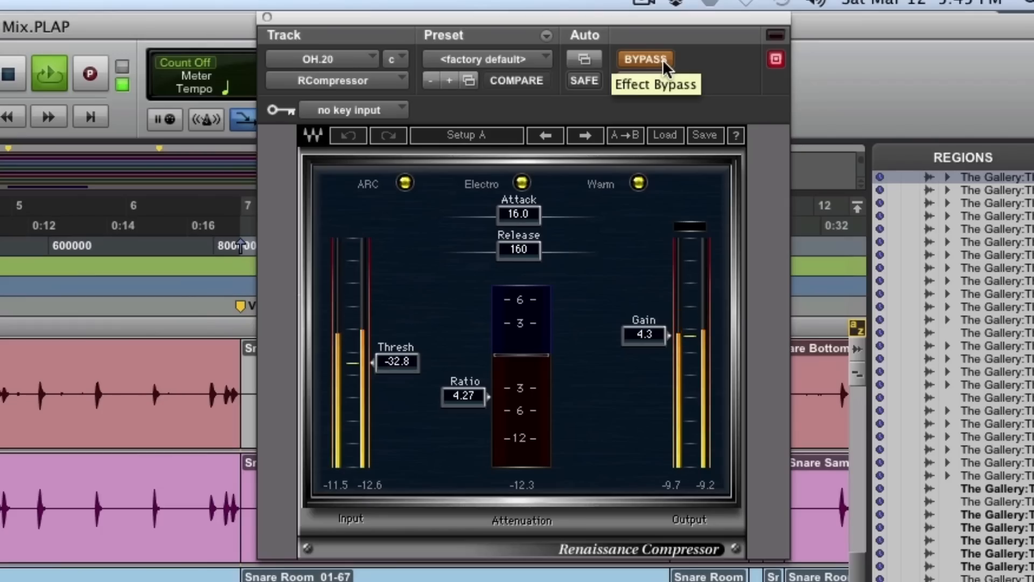
left_click(662, 59)
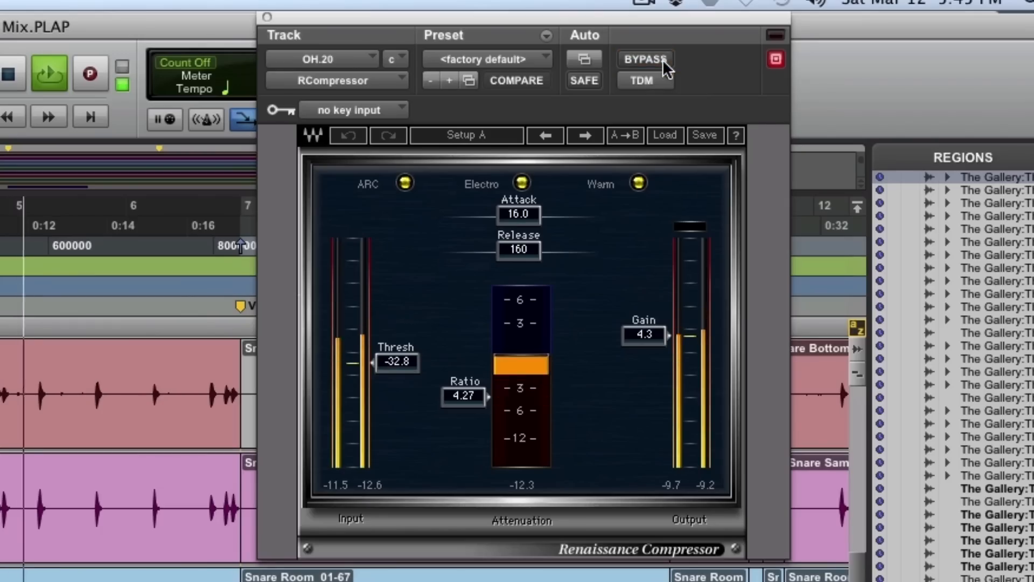
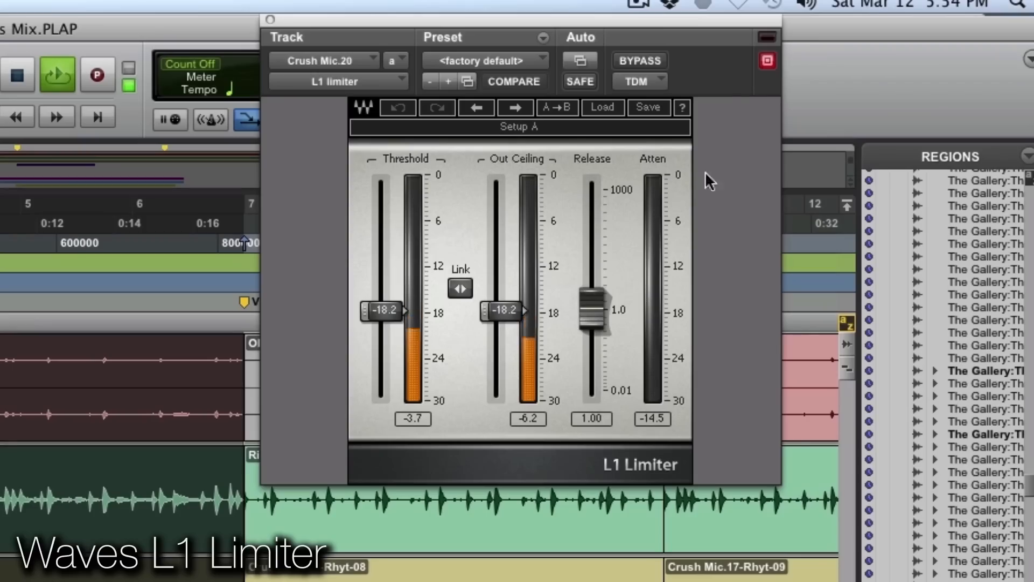
- Compare the Crush Mic track's L1 limiter bypassed and active during playback, leave it active and stop playback
left_click(655, 64)
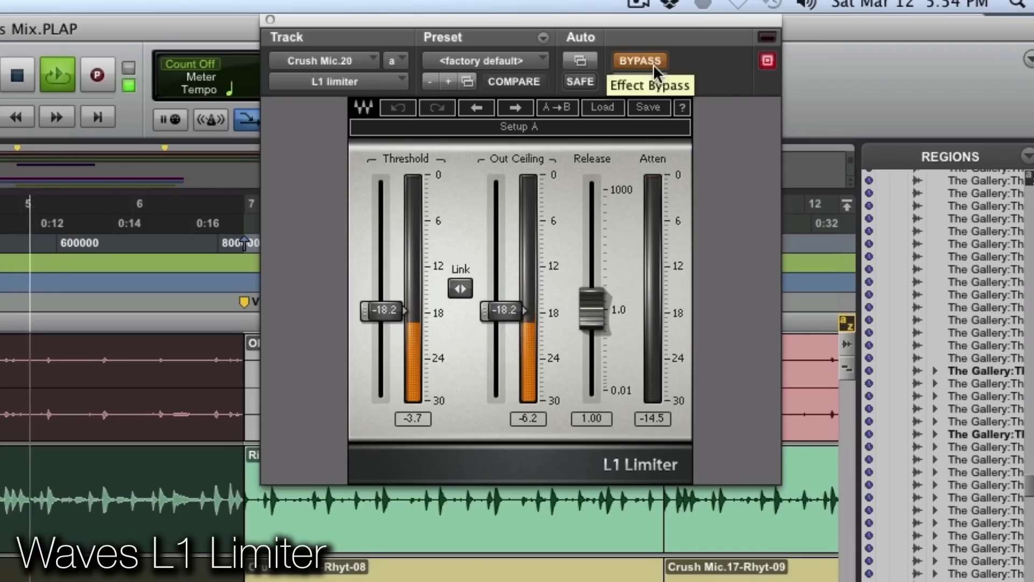
left_click(653, 64)
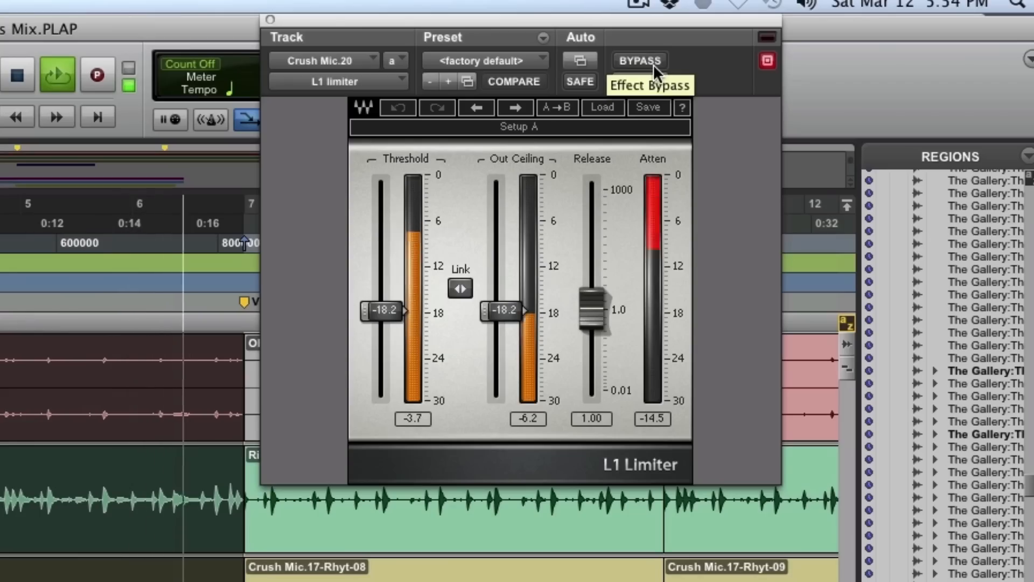
left_click(653, 64)
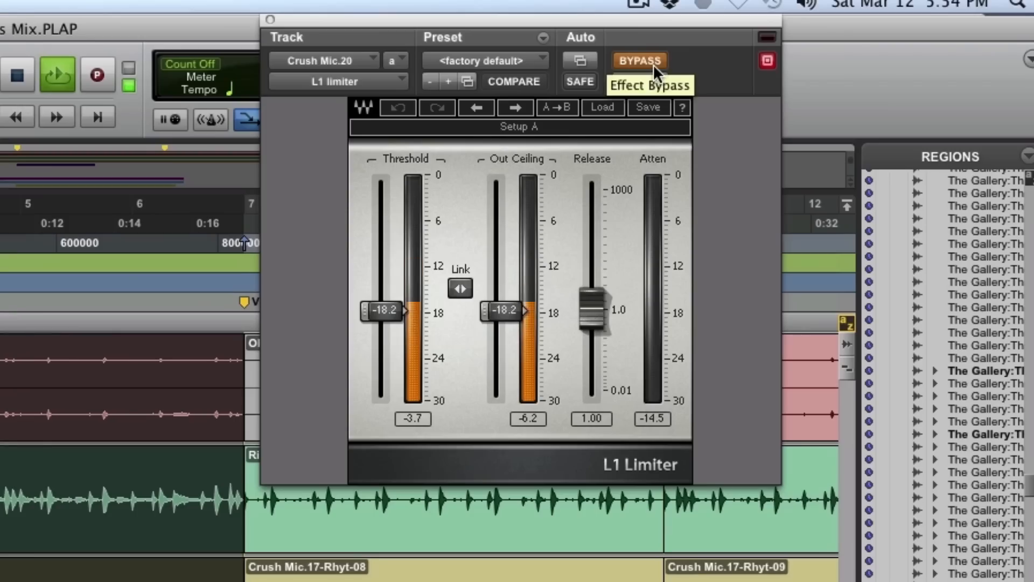
left_click(653, 64)
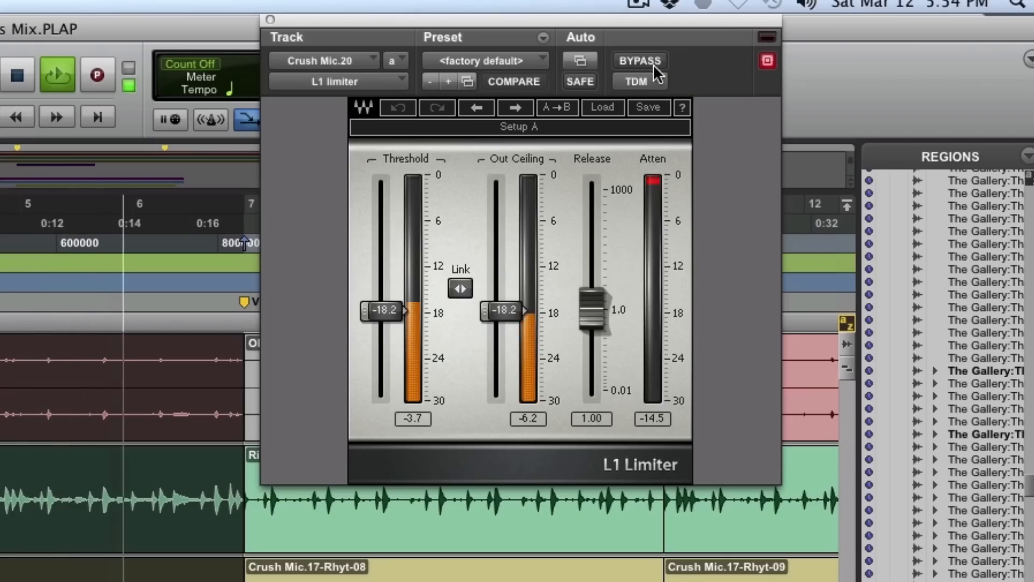
left_click(653, 63)
left_click(653, 64)
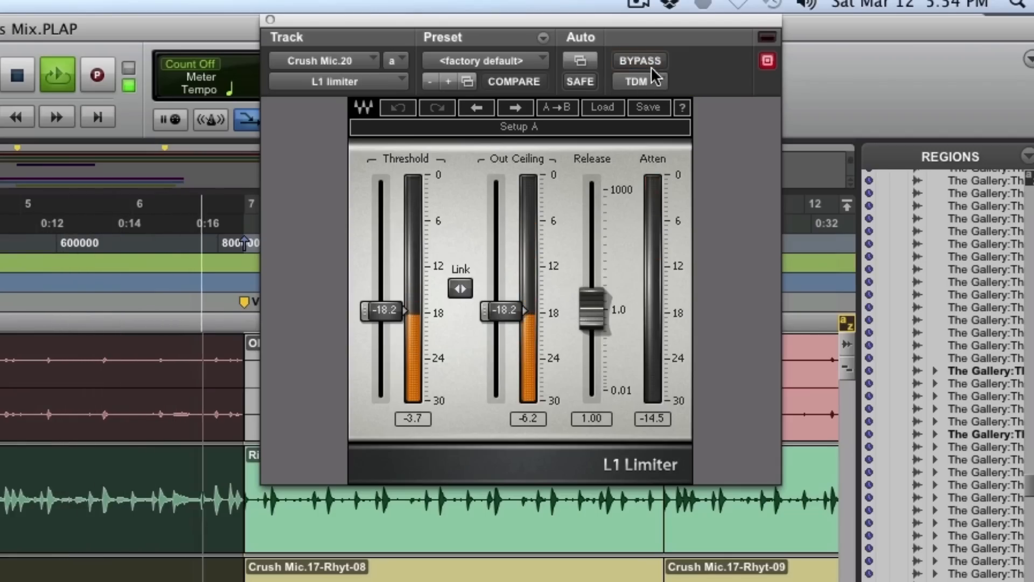
key("space")
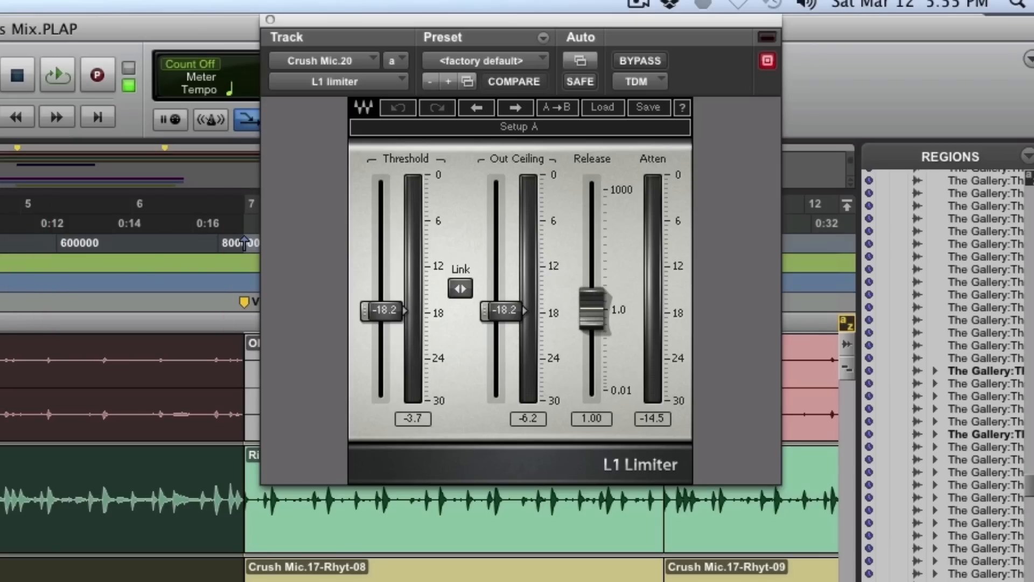
- Play the drums from just before the Intro marker and look over the kick, snare, hat and overhead tracks
key("space")
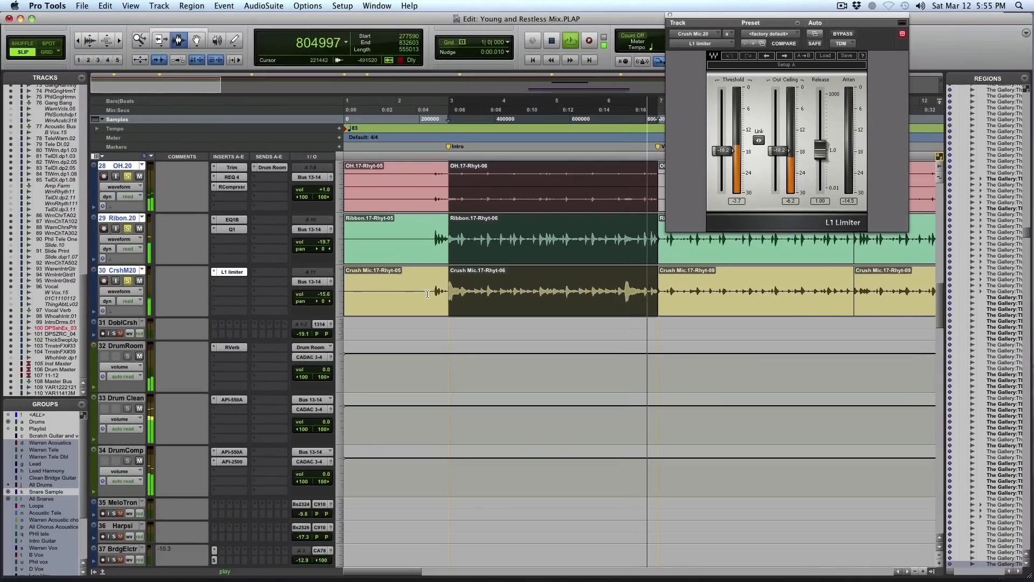
scroll(427, 294, "up", 8)
left_click(427, 294)
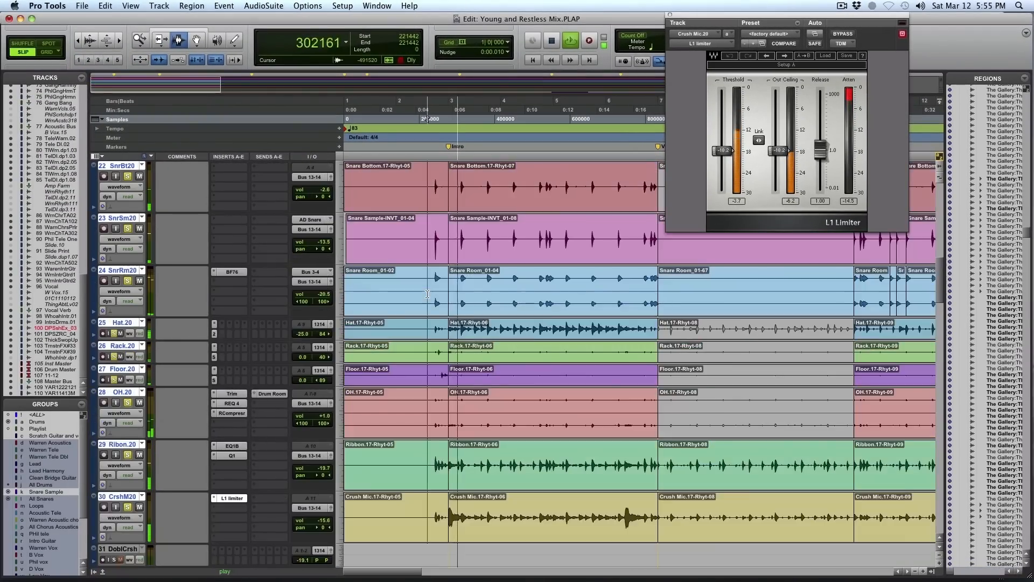
scroll(427, 294, "up", 6)
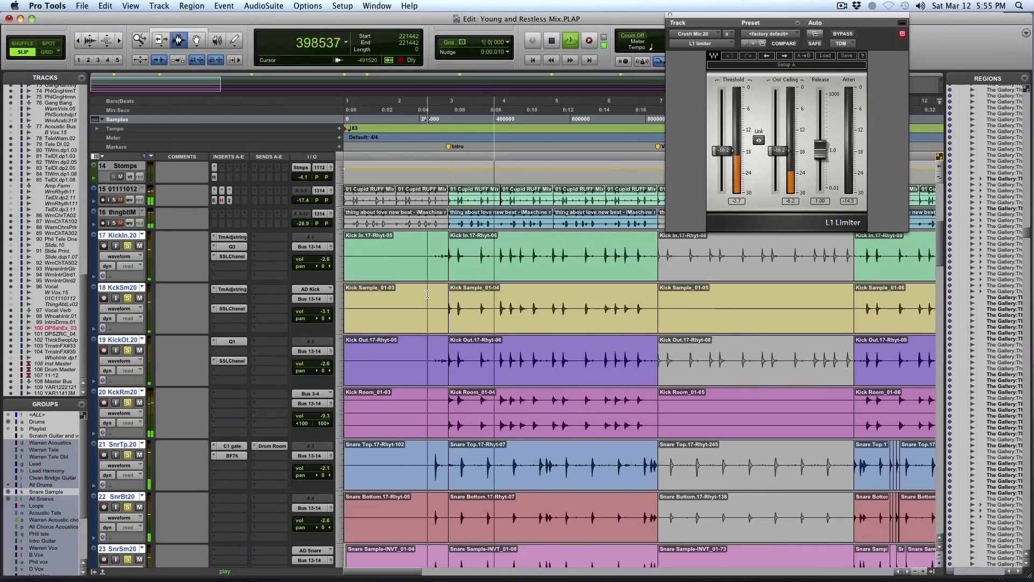
scroll(428, 295, "down", 15)
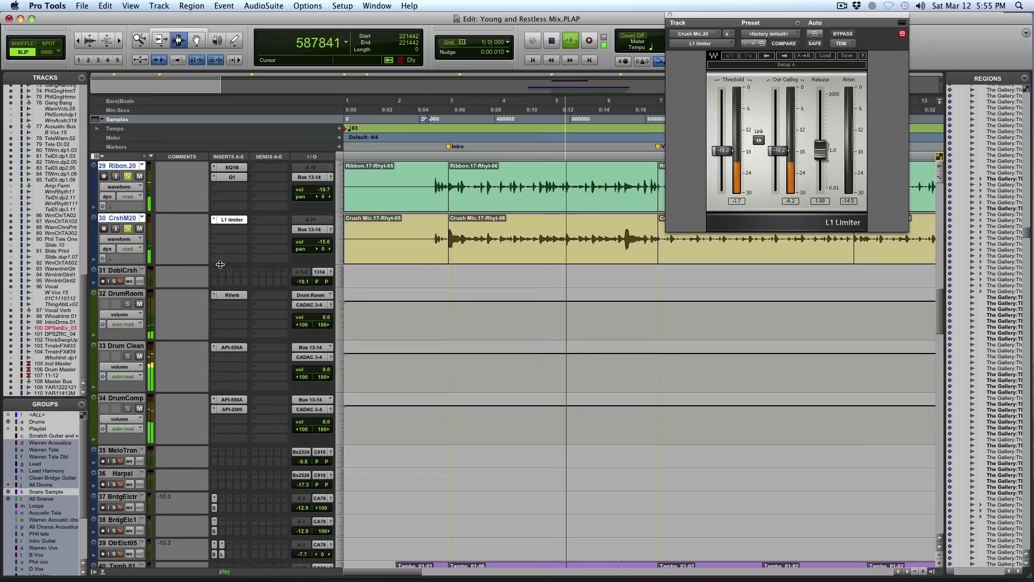
- Mute the DrumRoom and DrumComp tracks, and switch the Drum Clean track's API-550A equalizer from bypassed to active
left_click(140, 305)
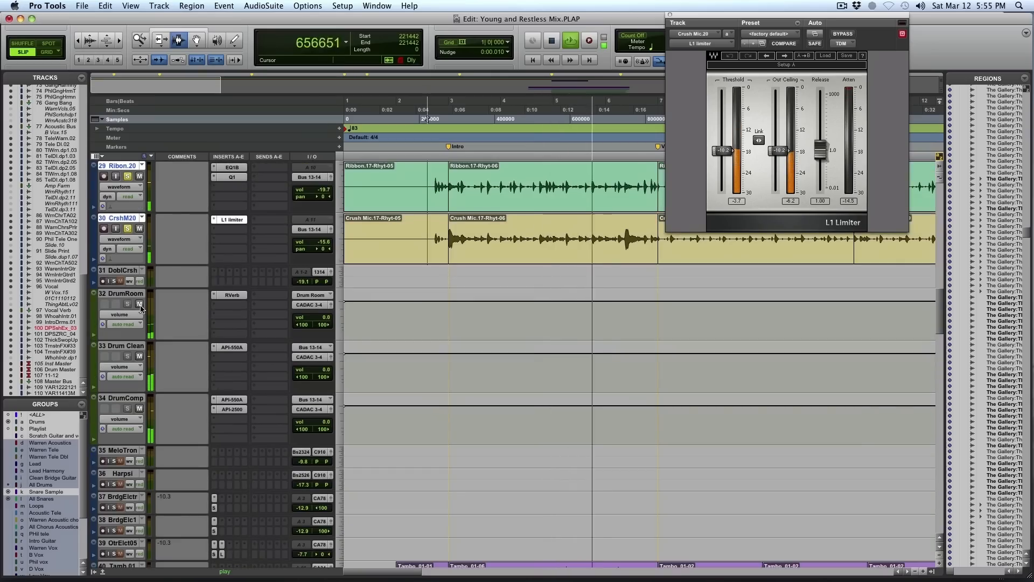
left_click(140, 409)
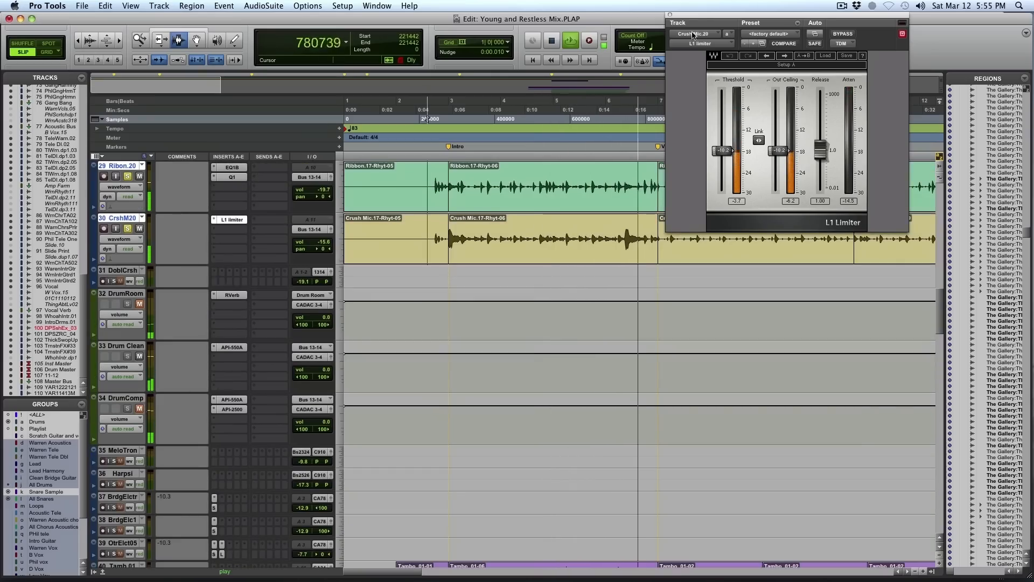
left_click(670, 15)
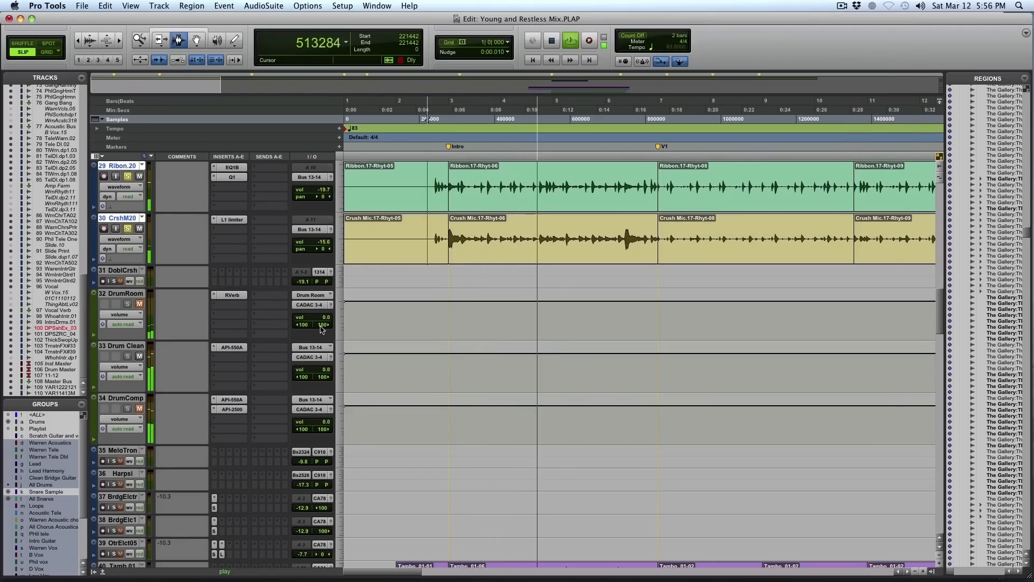
left_click(236, 347)
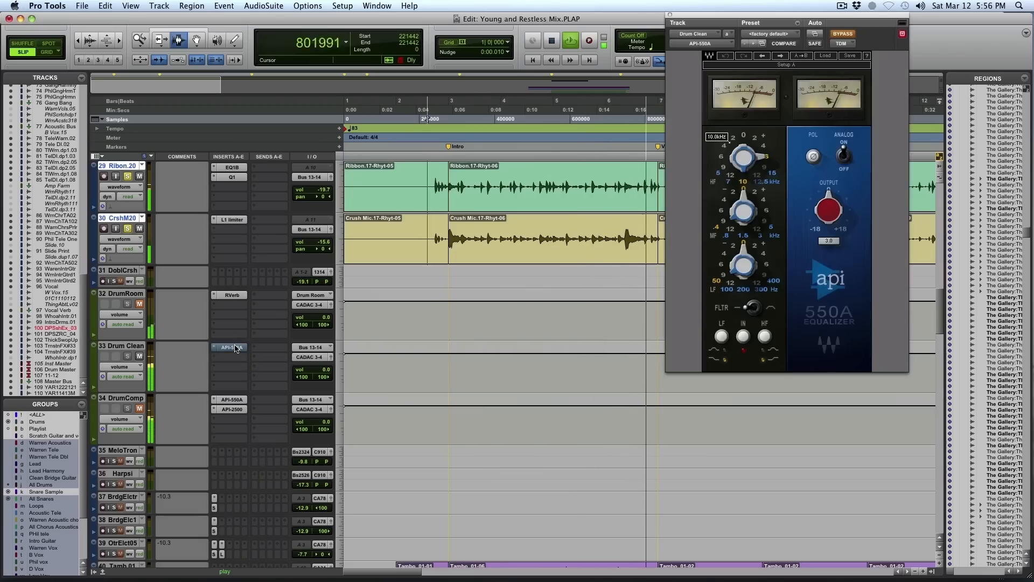
left_click(844, 34)
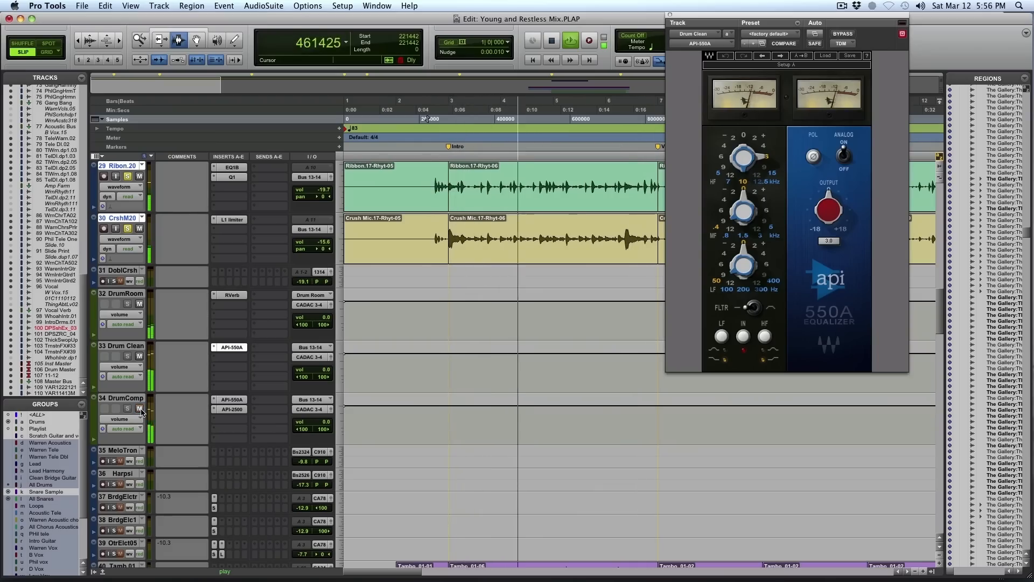
left_click(670, 14)
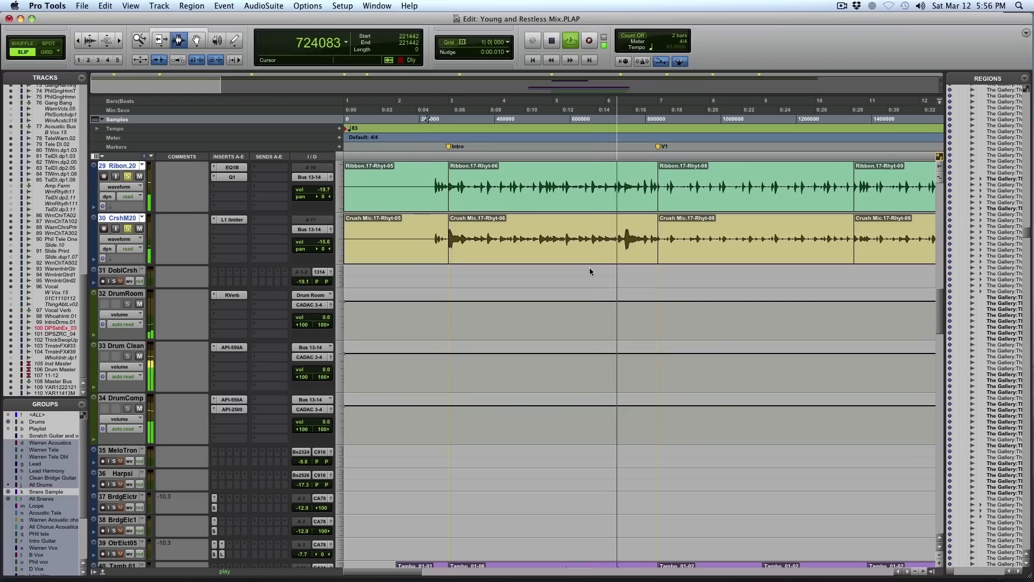
key("space")
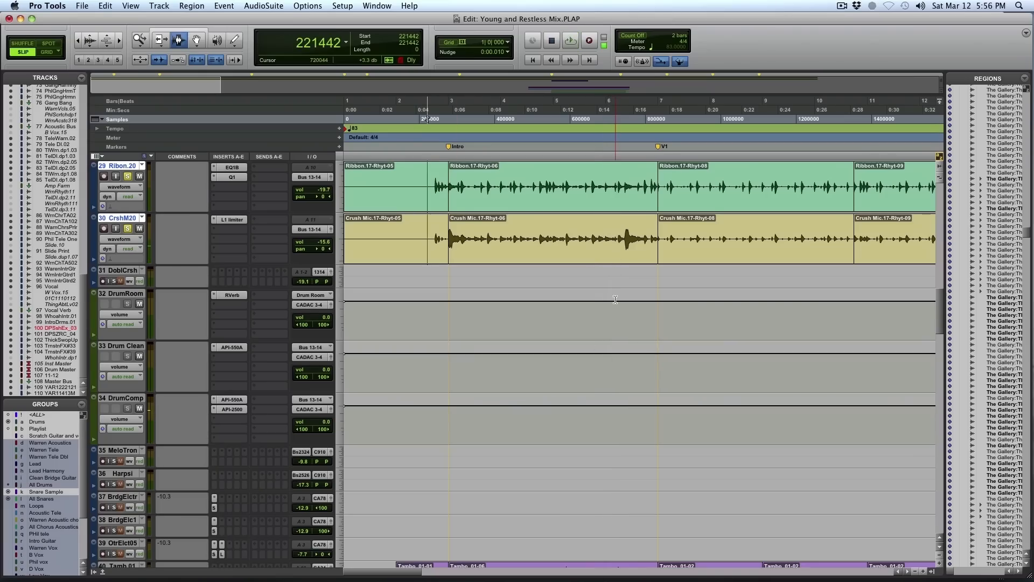
- Set loop tracks 15 and 16 to medium height and play their first Intro clips with track 16 soloed
scroll(615, 300, "up", 5)
scroll(614, 300, "up", 20)
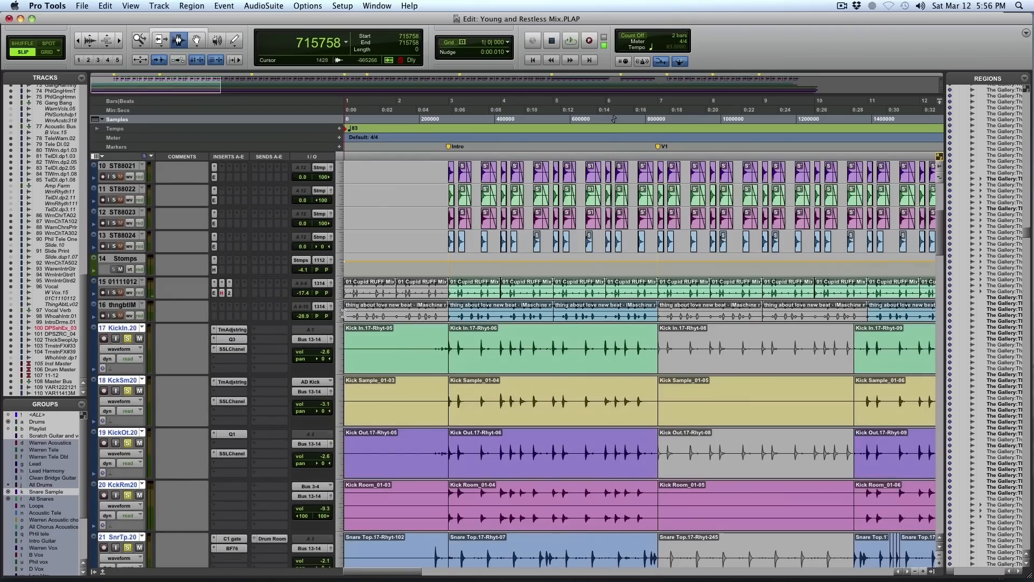
left_click(342, 314)
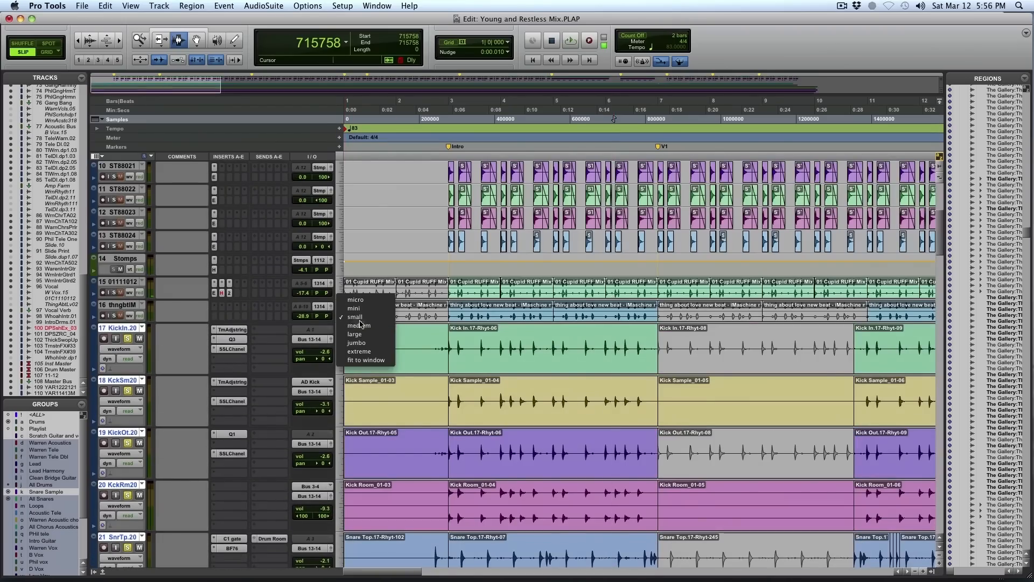
left_click(360, 324)
double_click(488, 338)
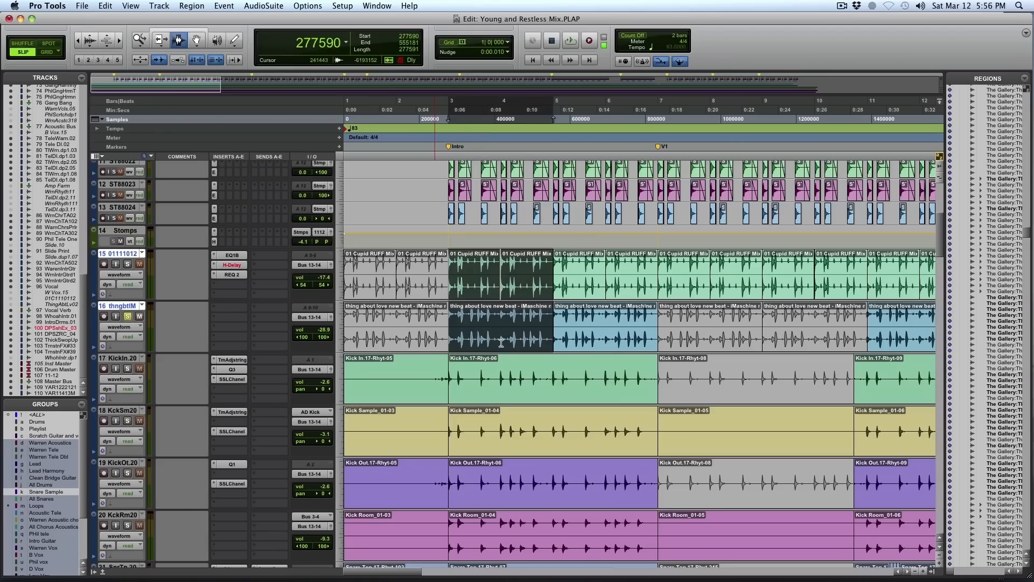
key("space")
- Solo the first love loop track during playback and check its iZotope Vinyl insert
scroll(567, 205, "up", 10)
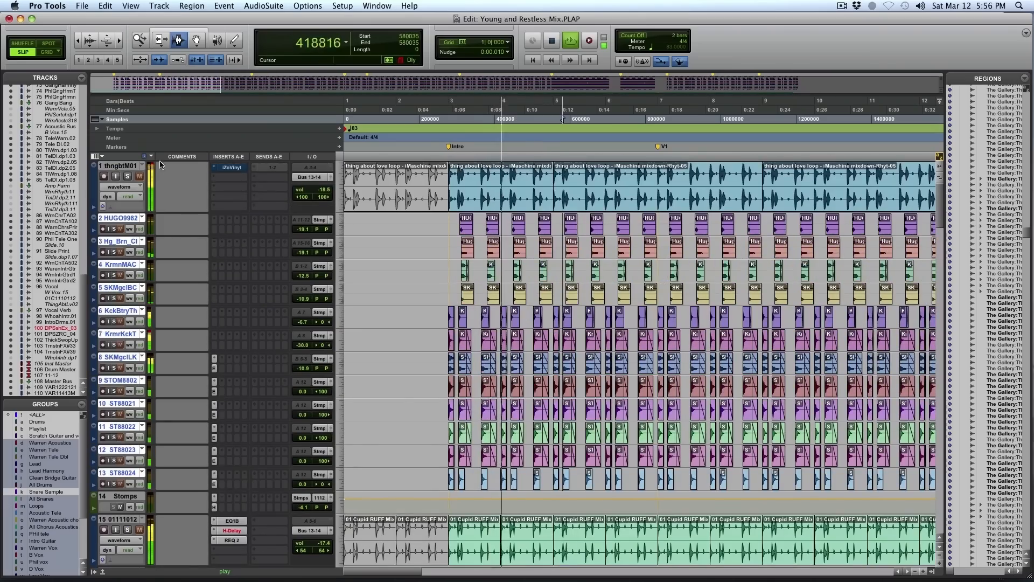
left_click(128, 177)
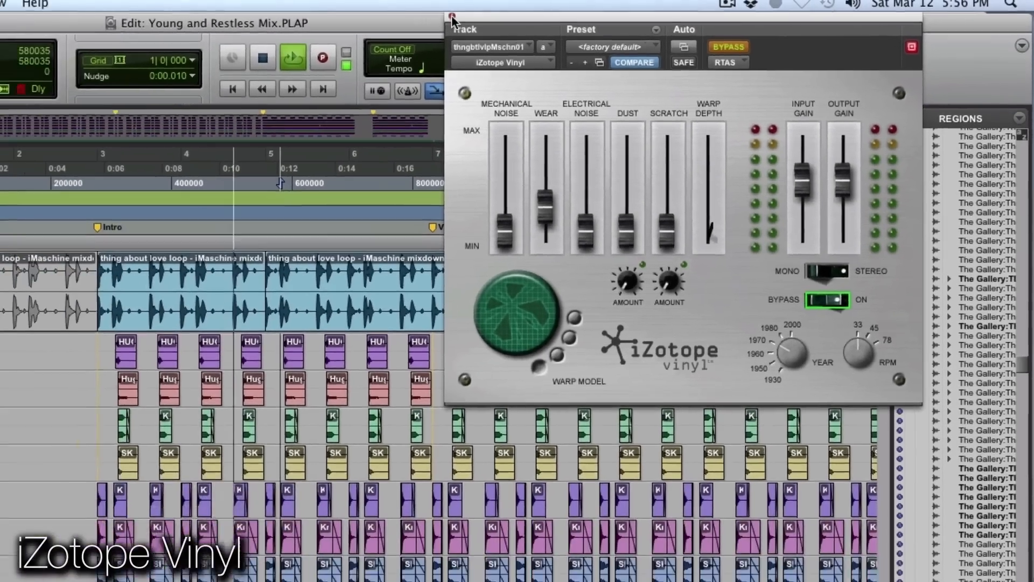
left_click(377, 17)
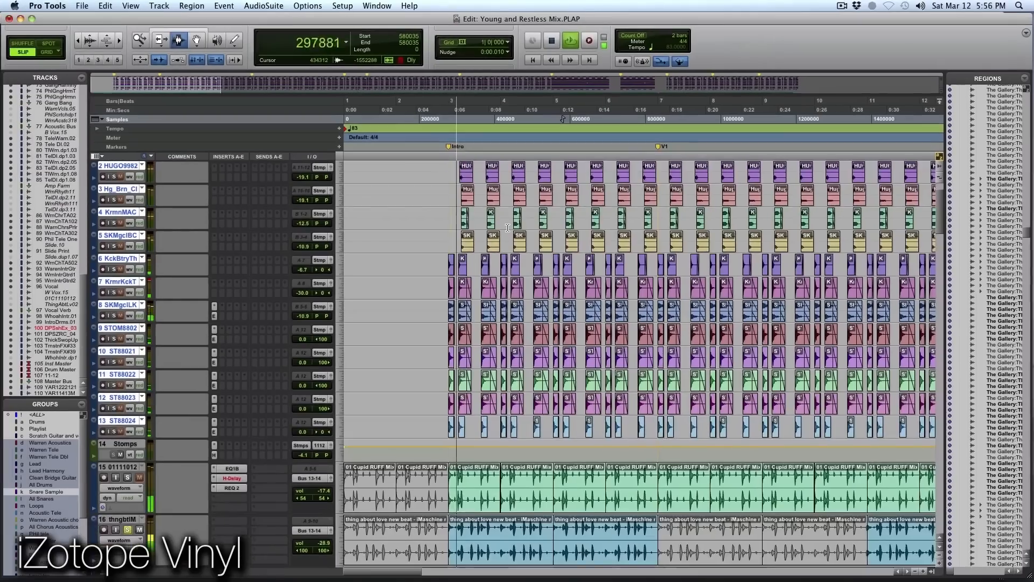
- Solo the Cupid RUFF Mix loop on track 15 and review its EQ 3 1-Band and H-Delay inserts
scroll(125, 393, "down", 5)
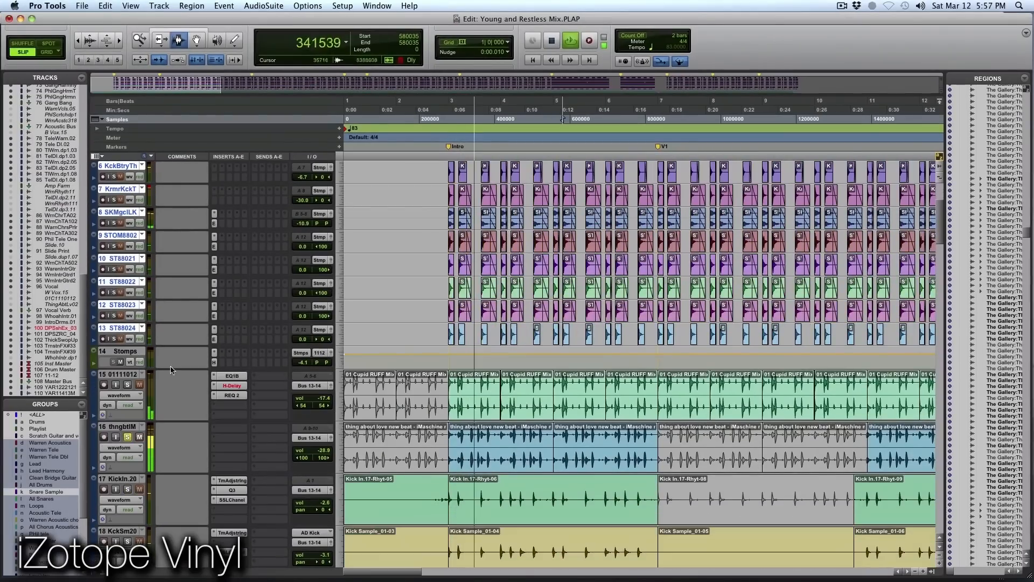
left_click(127, 385)
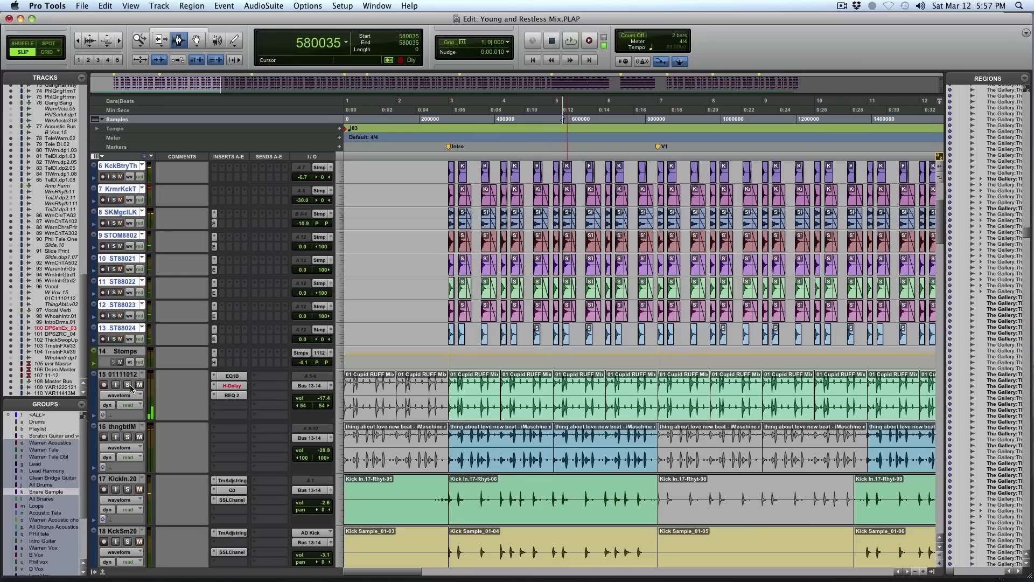
left_click(231, 376)
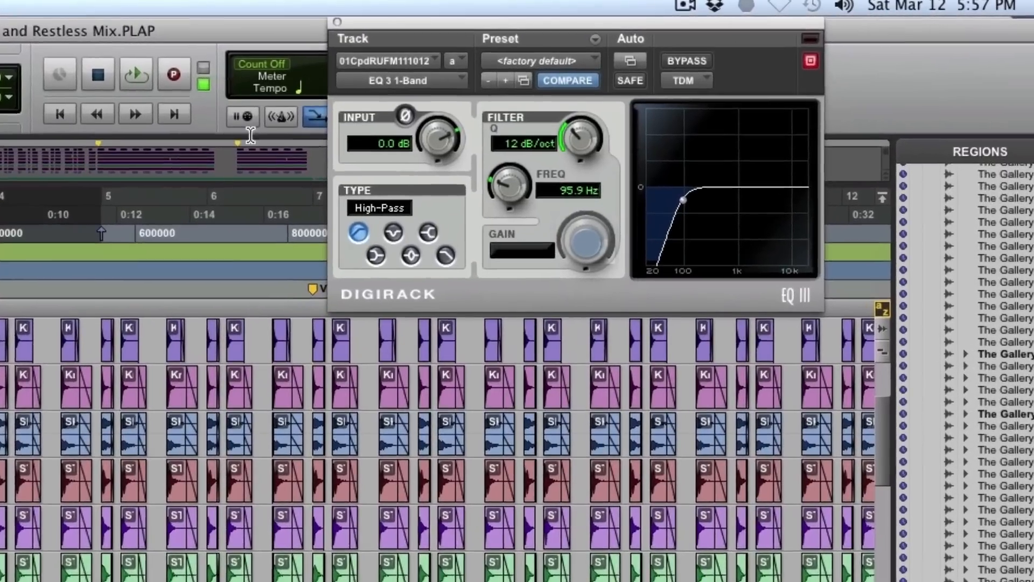
key("space")
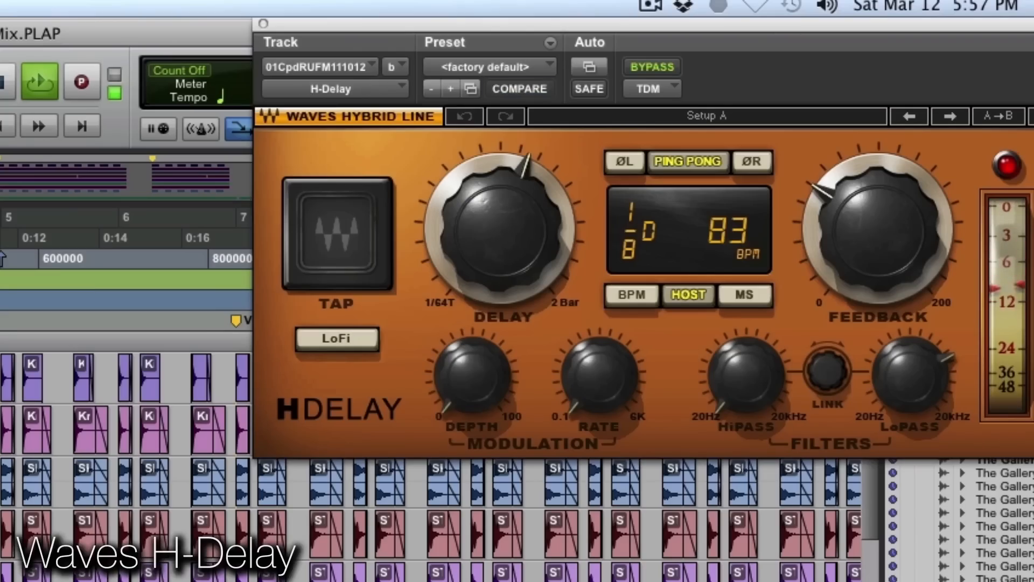
- Compare the Cupid RUFF Mix loop's REQ 2 equalizer bypassed and active, close it and stop playback
left_click_drag(1033, 25, 791, 63)
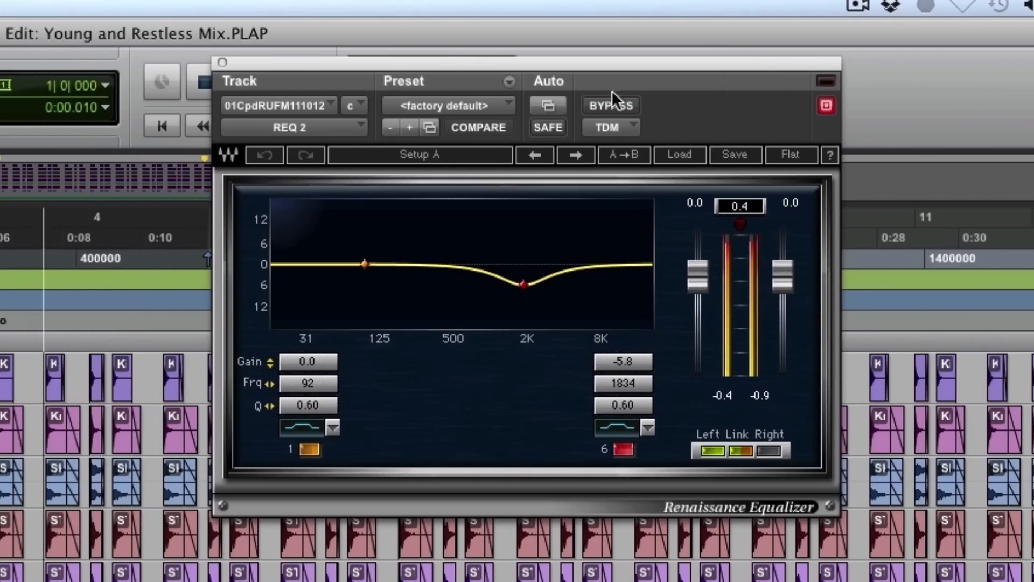
left_click(620, 107)
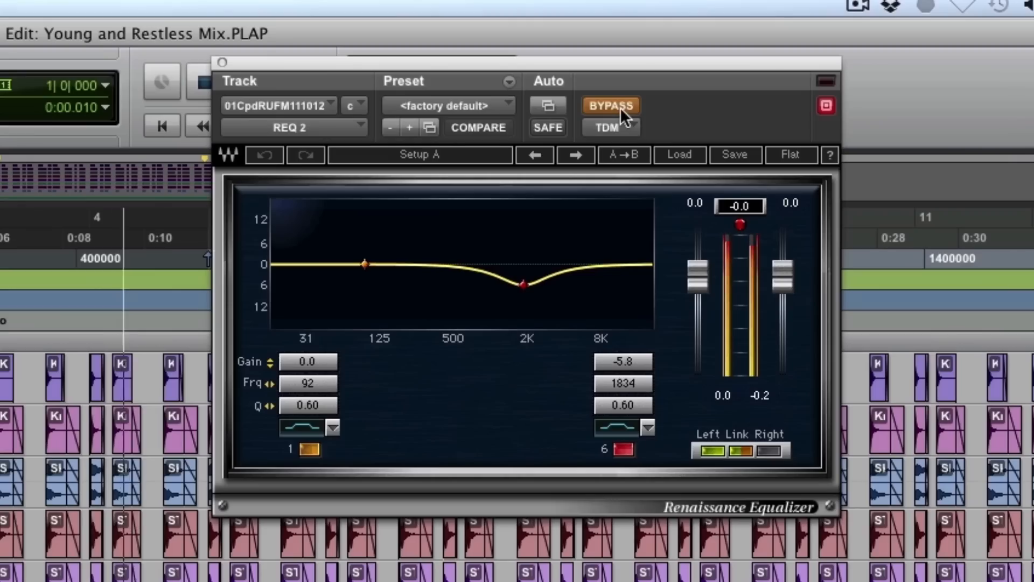
left_click(620, 108)
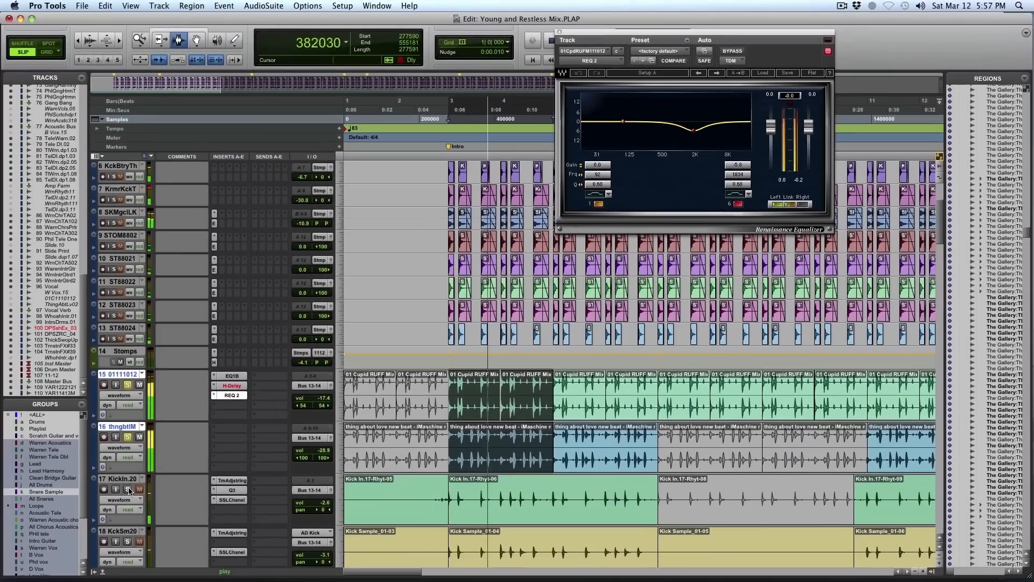
left_click(129, 489)
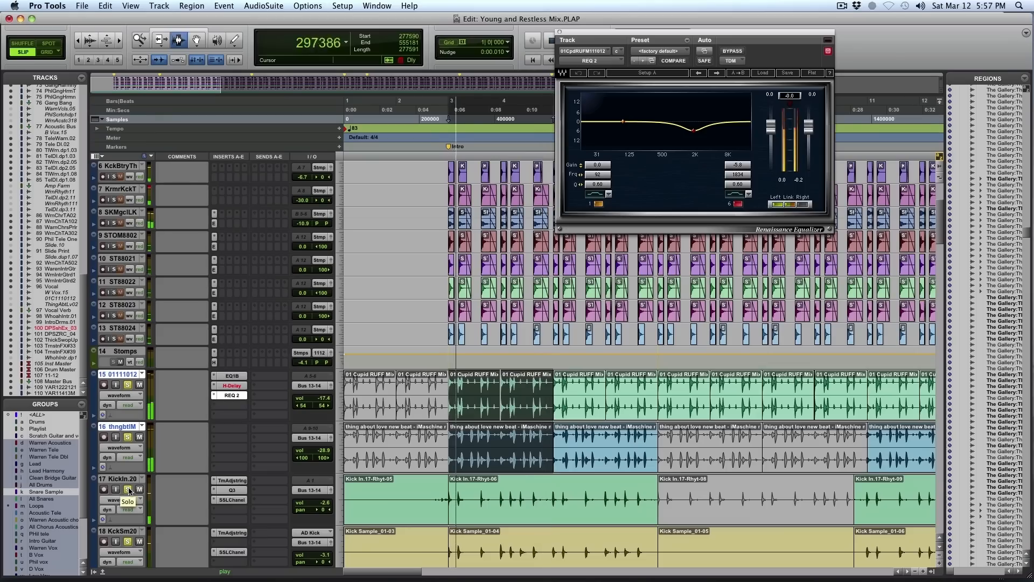
left_click(560, 32)
key("space")
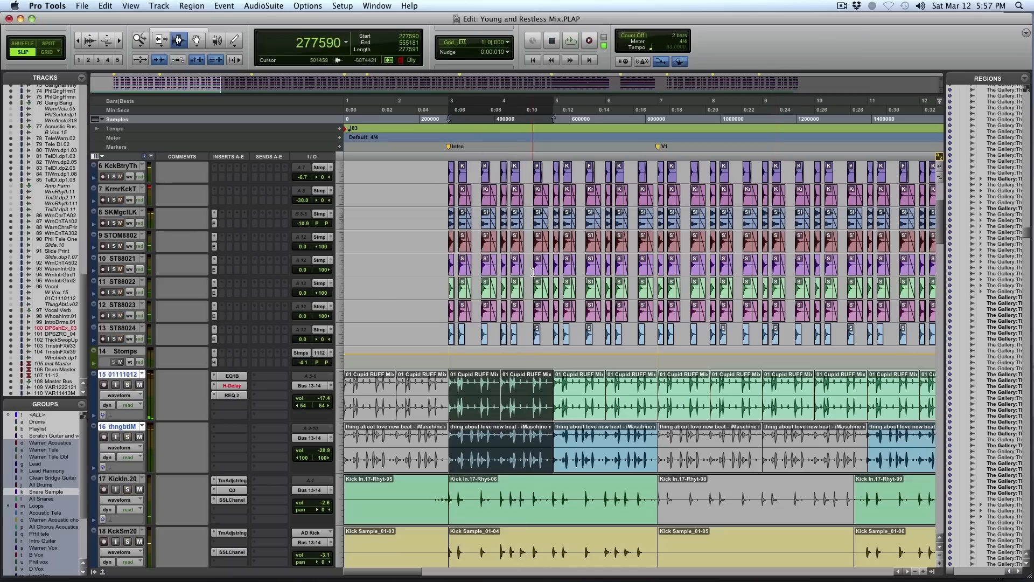
- Show the whole song's timeline and place the edit cursor near the Intro marker across the stomp tracks 2 to 13
scroll(509, 315, "up", 6)
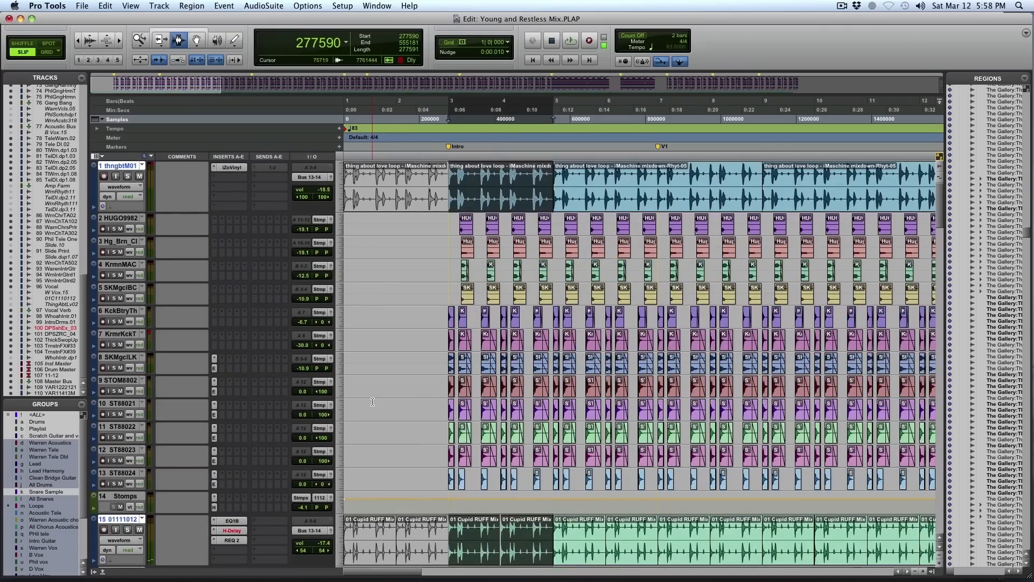
key("r")
key("r")
key("r")
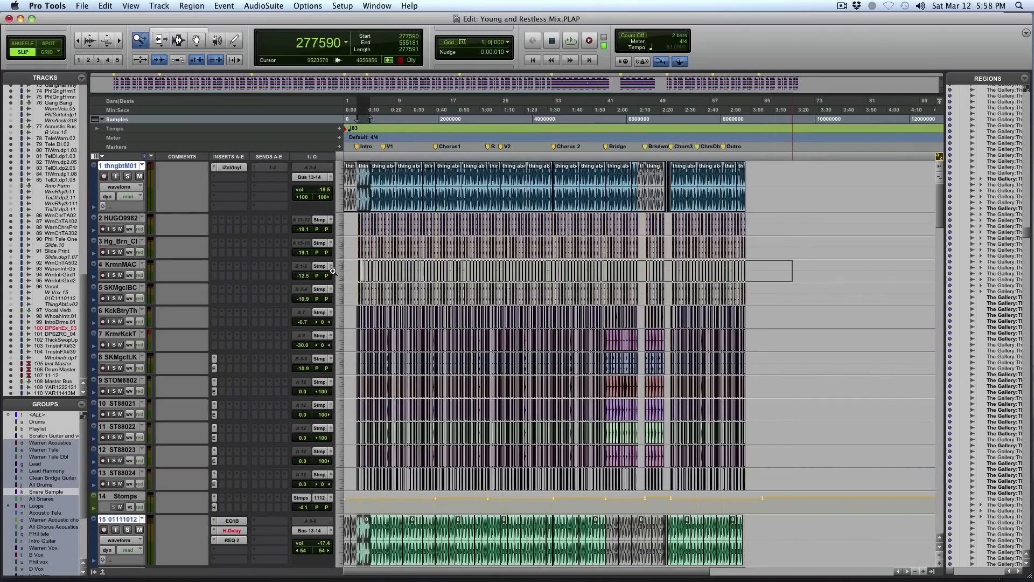
left_click_drag(356, 271, 355, 271)
left_click(370, 332)
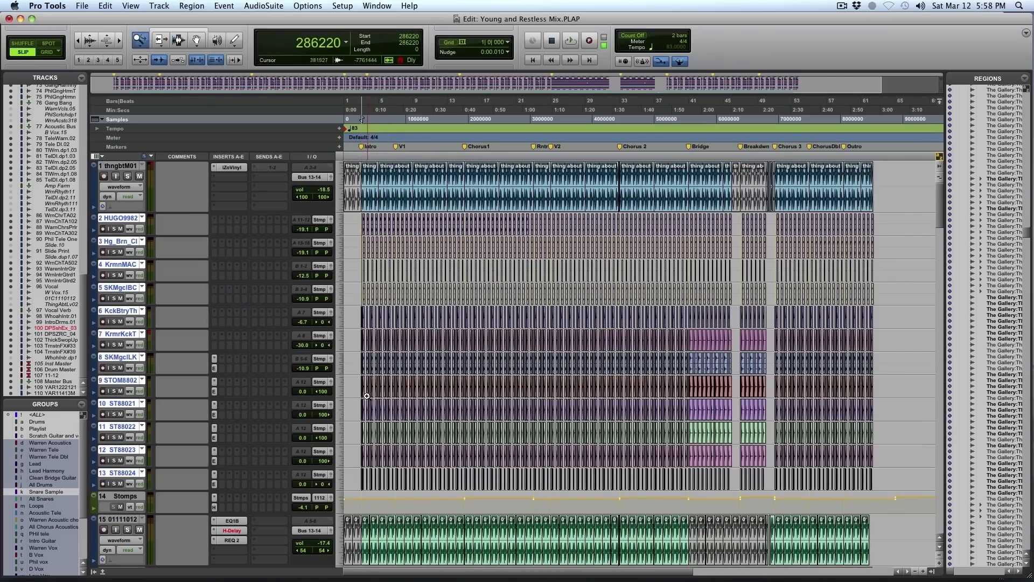
- Select the first Intro bar across the stomp sample tracks 9 to 13 and solo those five tracks
left_click(372, 367)
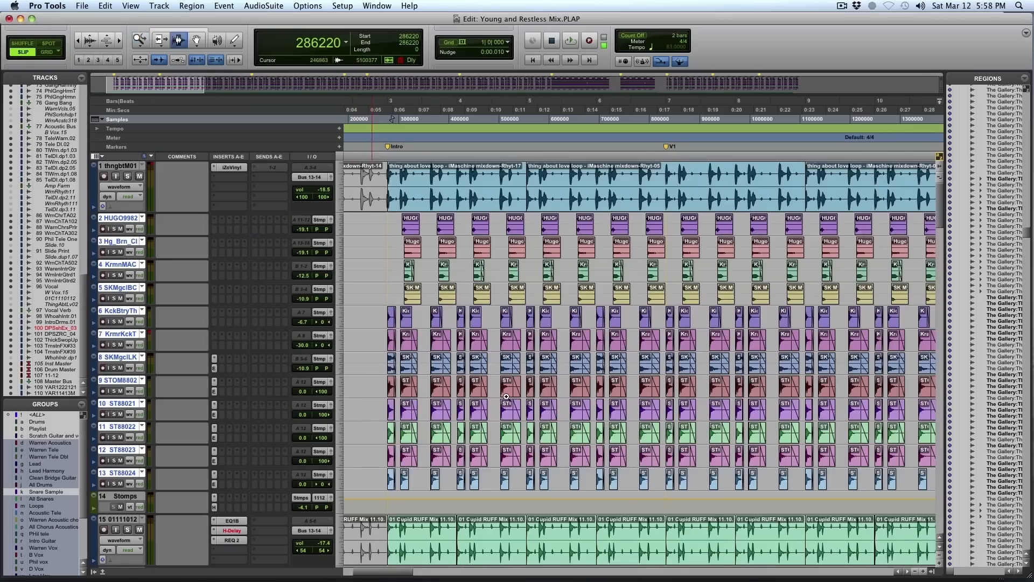
left_click_drag(507, 396, 378, 364)
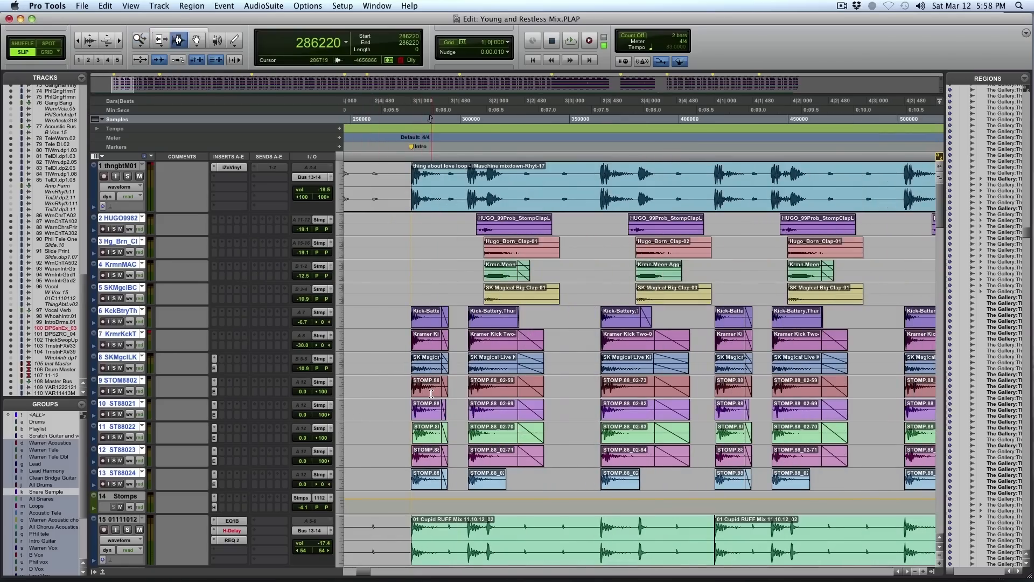
triple_click(431, 394)
triple_click(431, 419)
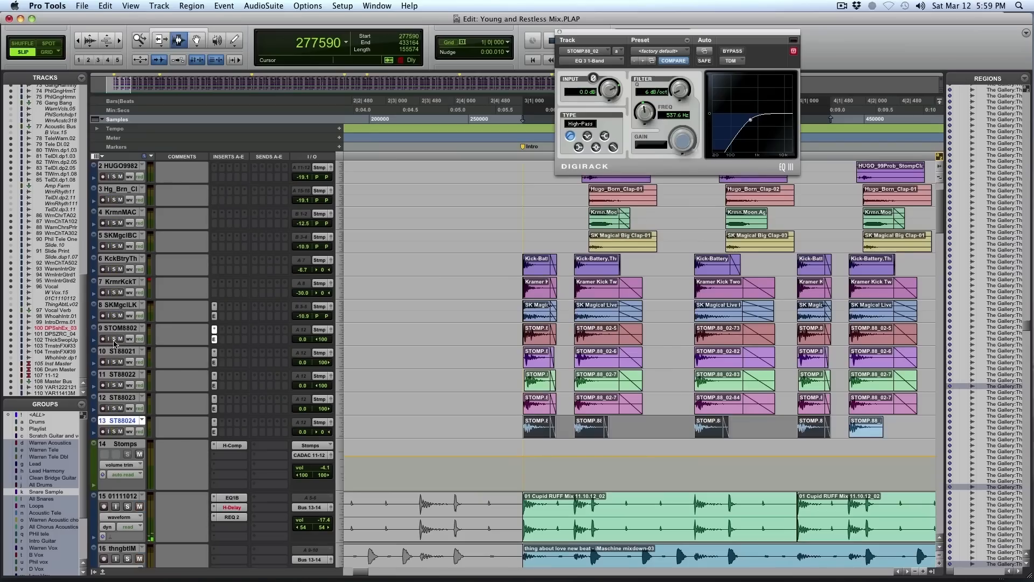
left_click(117, 334)
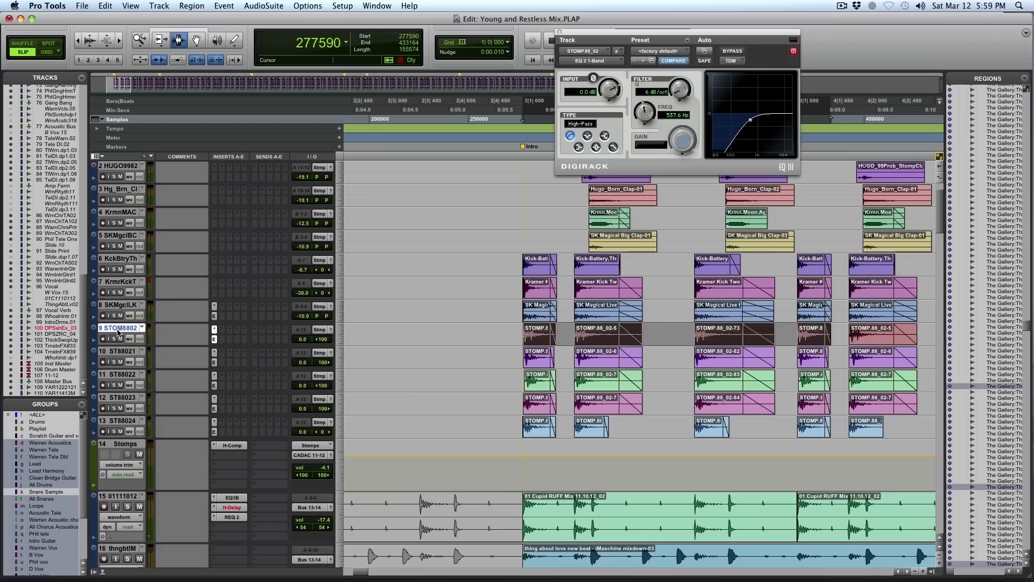
left_click(123, 421, "shift")
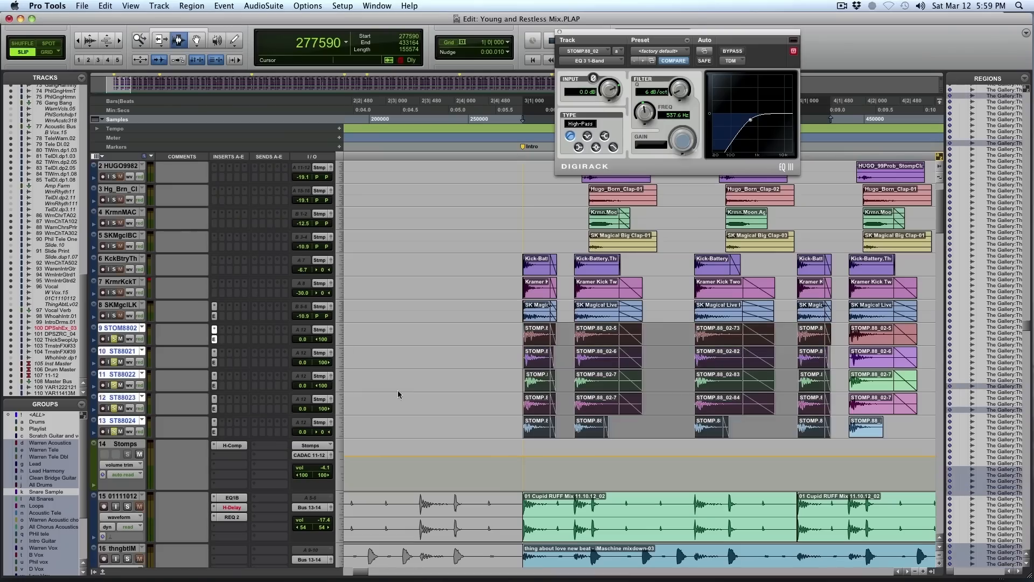
- Play the soloed stomps, review the EQ 3 1-Band high-pass filter and the Stomps bus's H-Comp settings, and close the compressor
key("space")
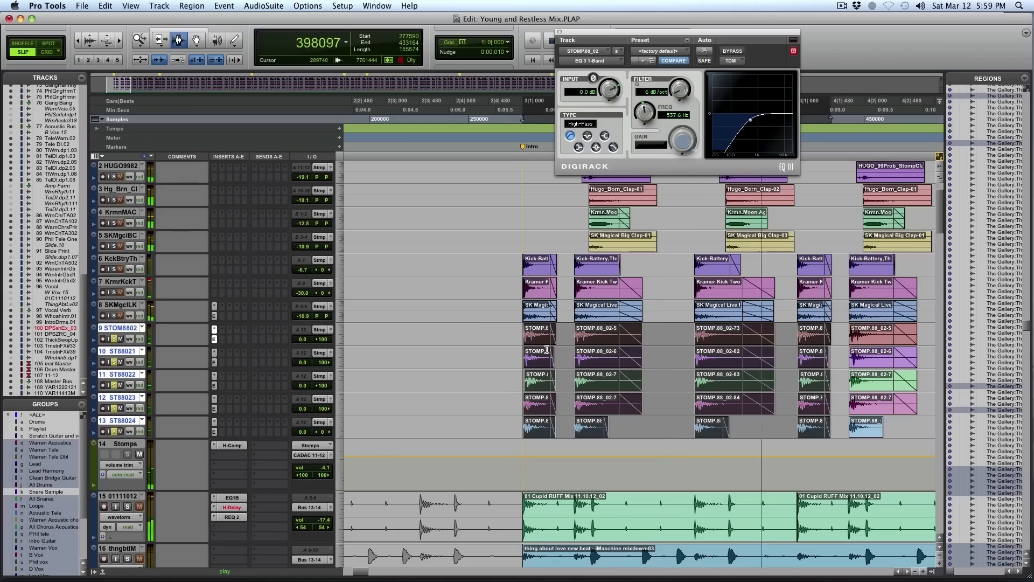
key("space")
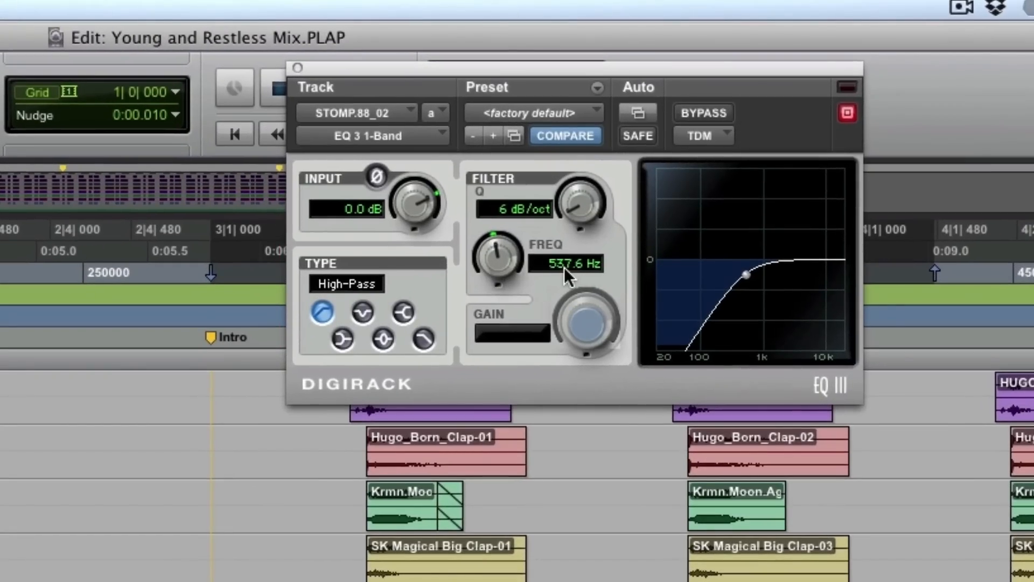
key("space")
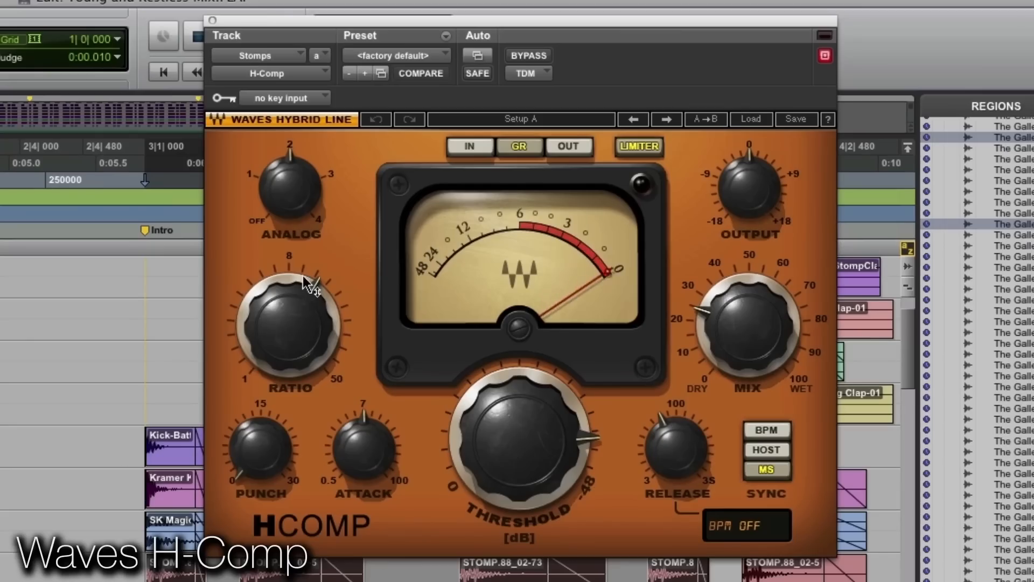
mouse_move(309, 278)
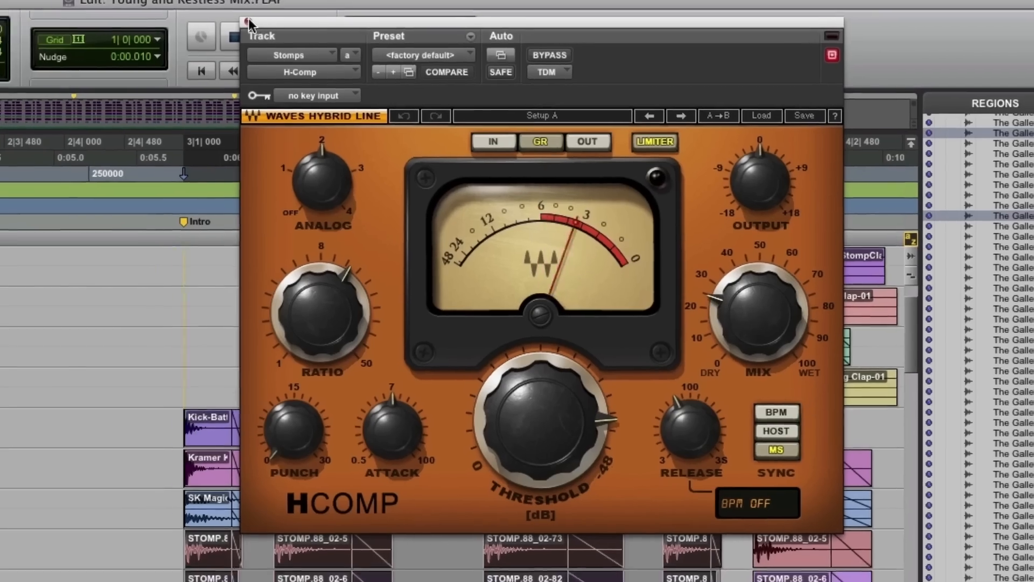
left_click(212, 20)
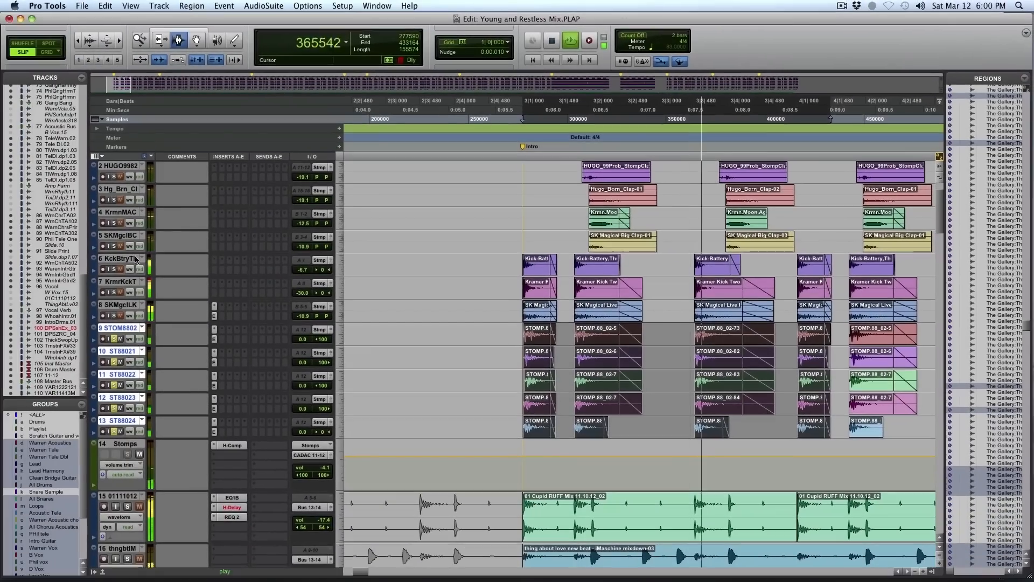
- Audition the kick tracks 6 to 8 and the clap tracks 2 to 5 with solo during looped playback
key("space")
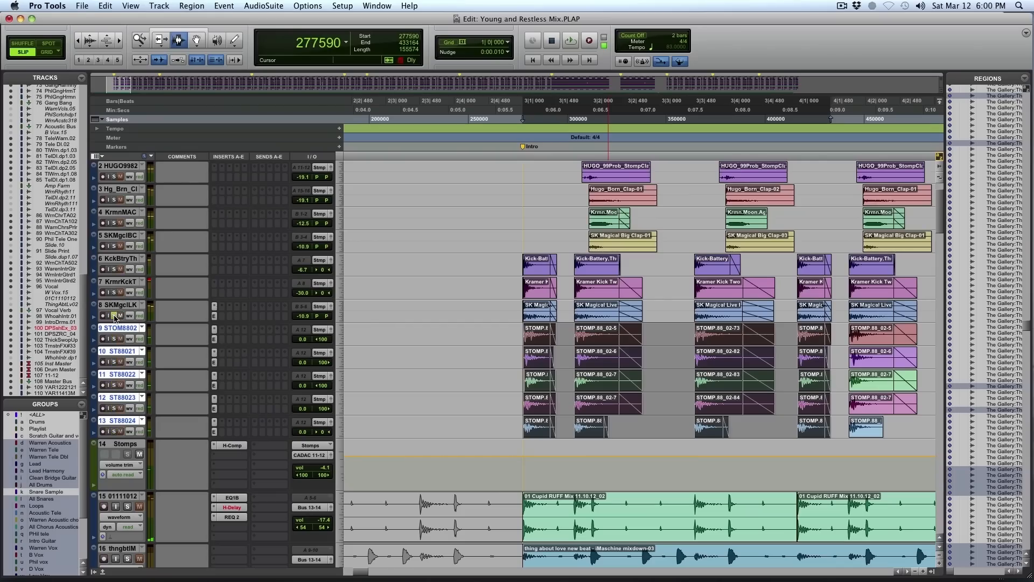
key("space")
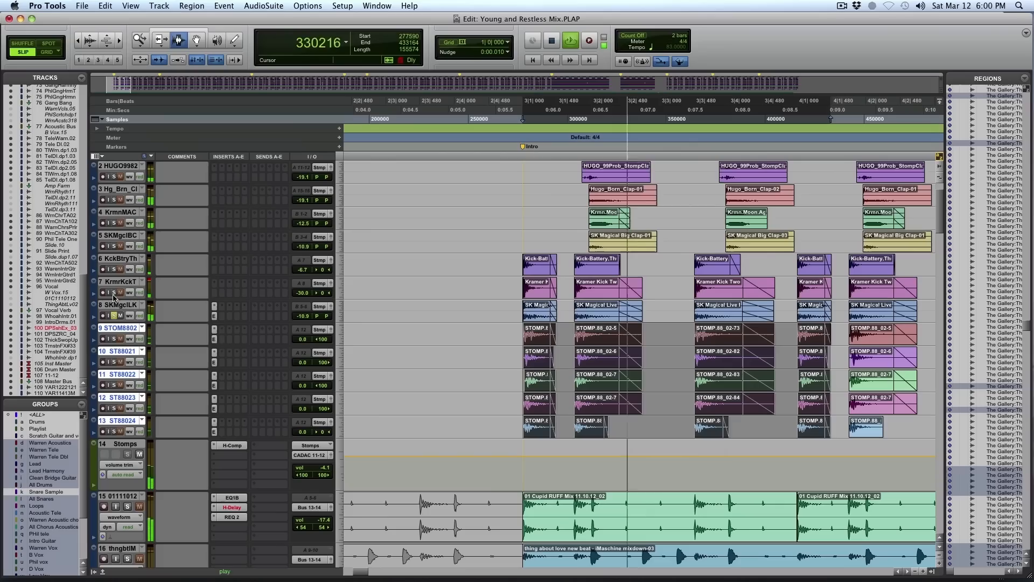
left_click(114, 292)
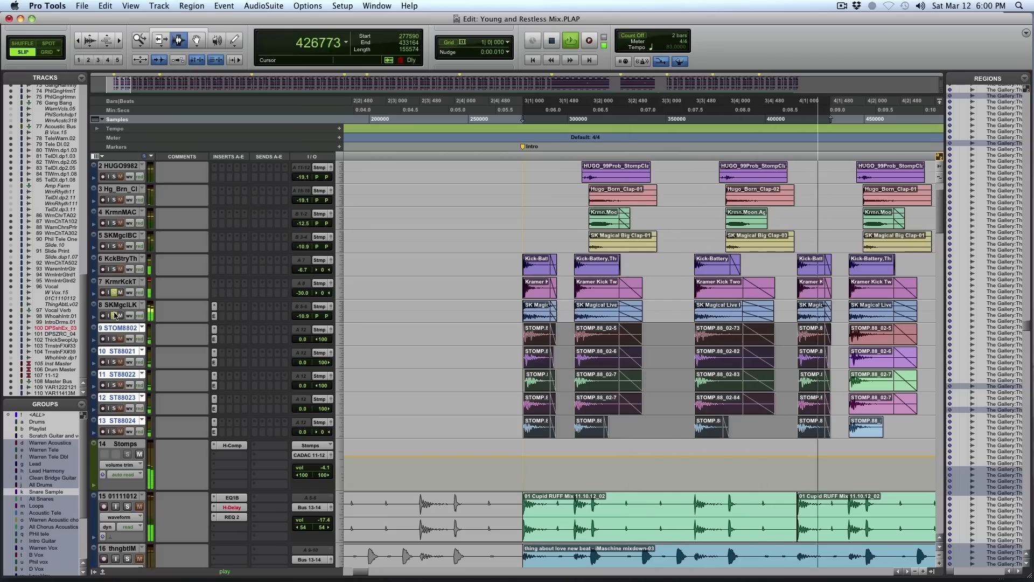
left_click(114, 316)
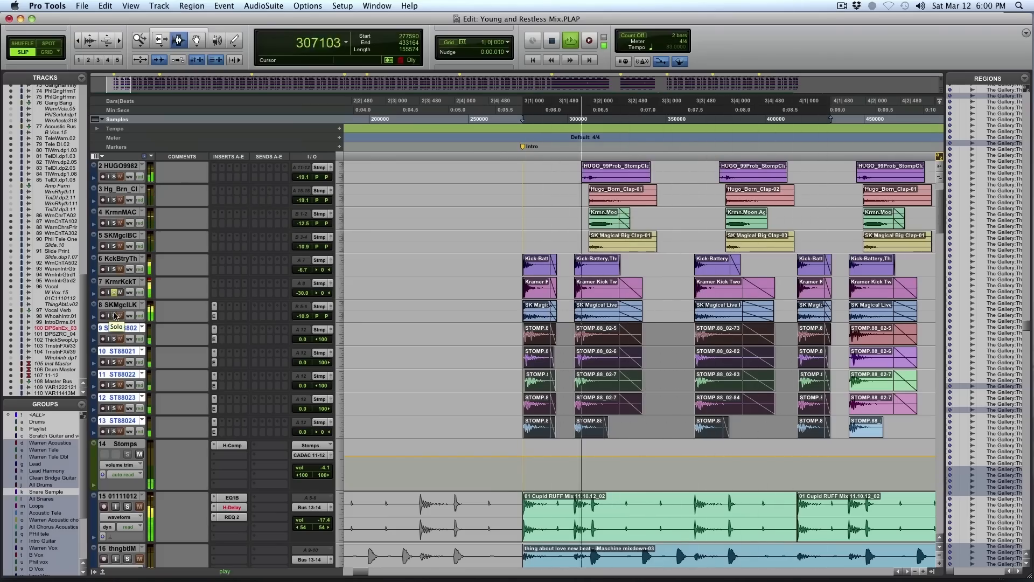
left_click(114, 269)
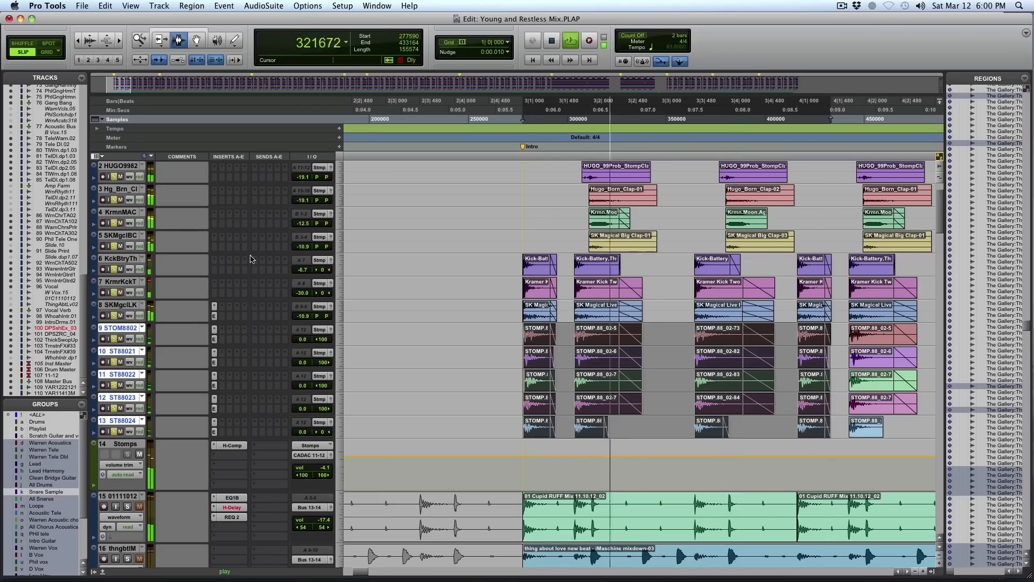
scroll(528, 322, "up", 2)
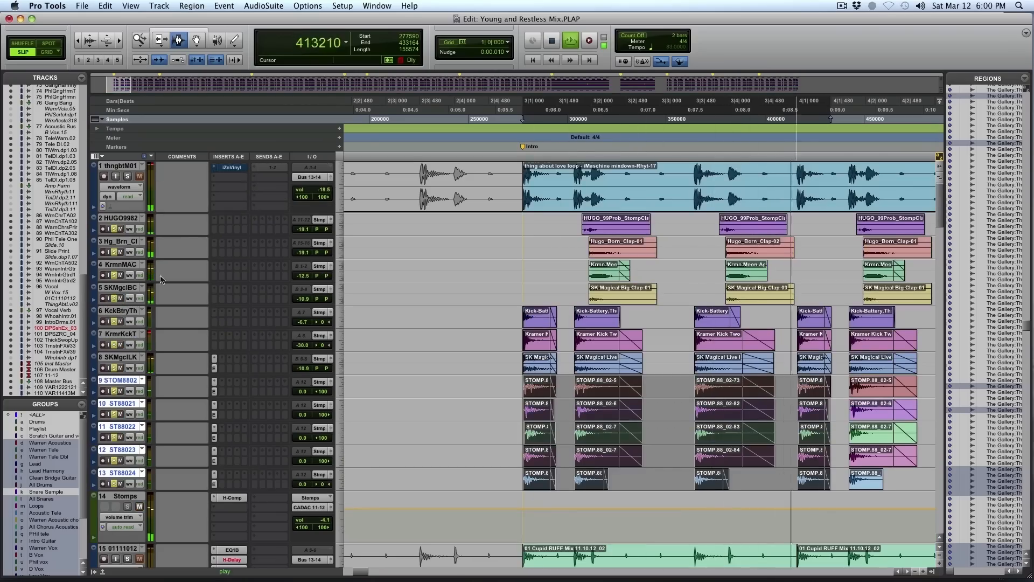
left_click(115, 229)
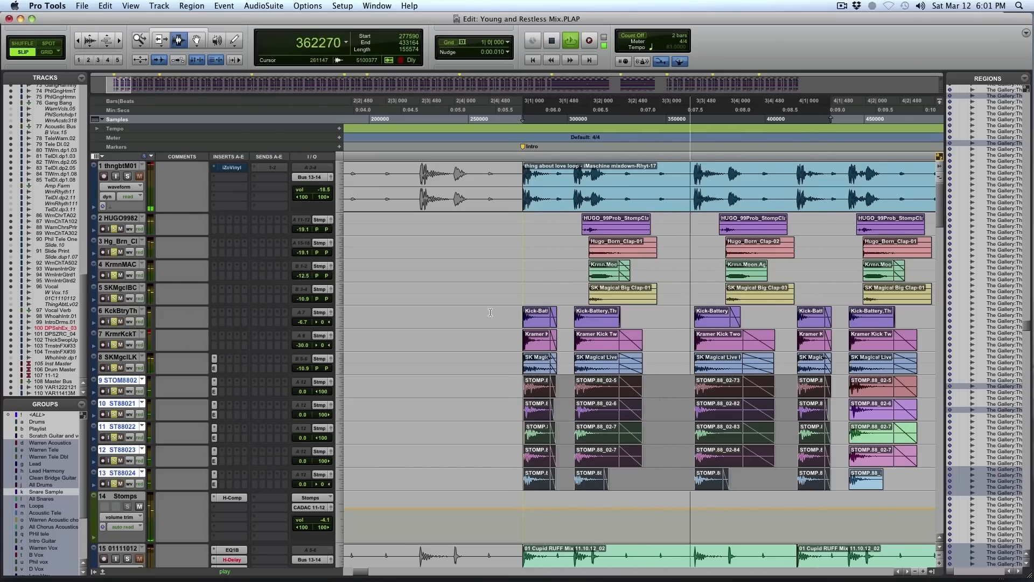
- Solo the loop tracks 15 and 16 and the kick tracks from 17 with the stomps, and loop playback from Intro to V1
scroll(490, 314, "down", 3)
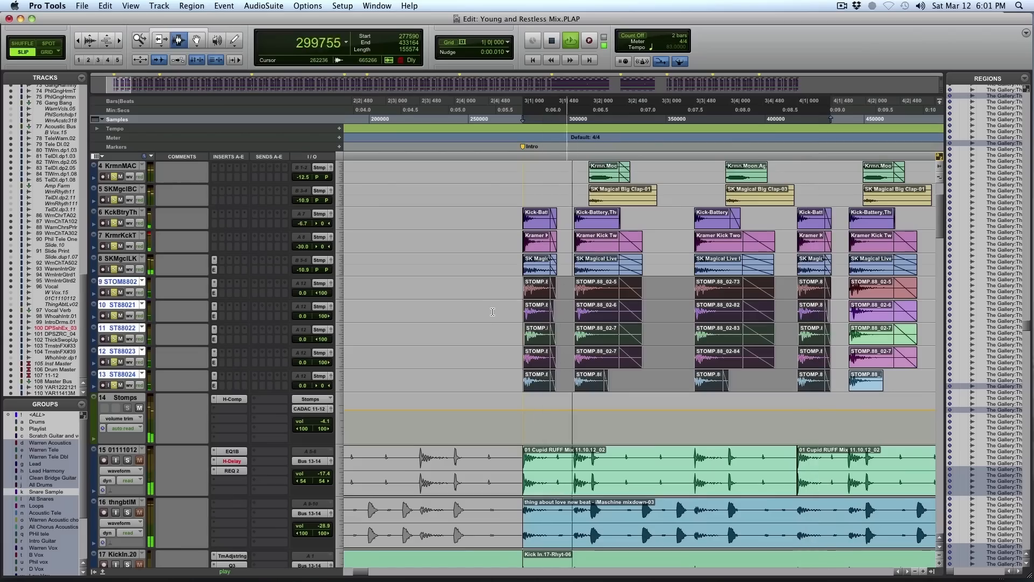
scroll(492, 311, "down", 6)
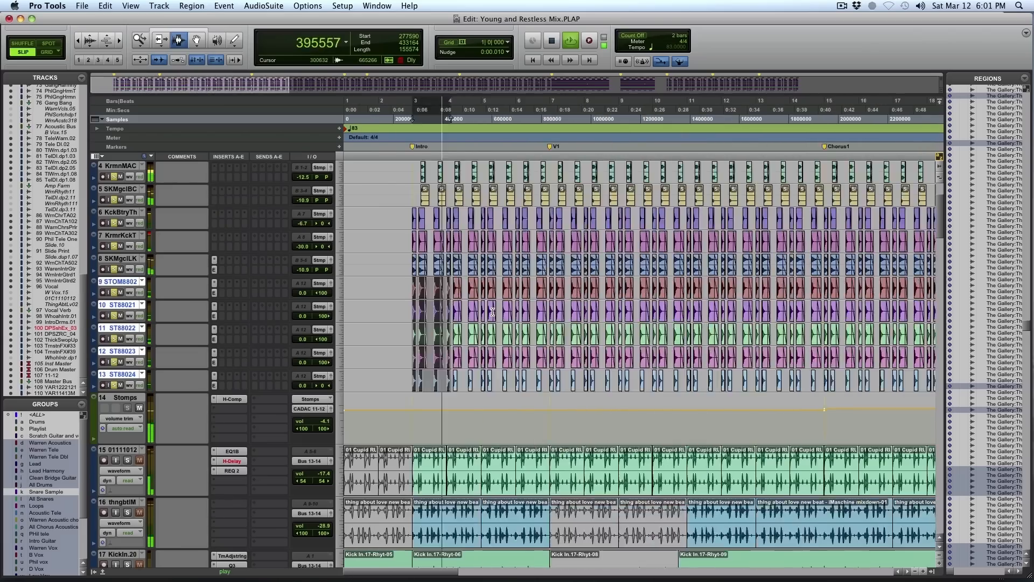
key("F5")
left_click_drag(905, 345, 269, 319)
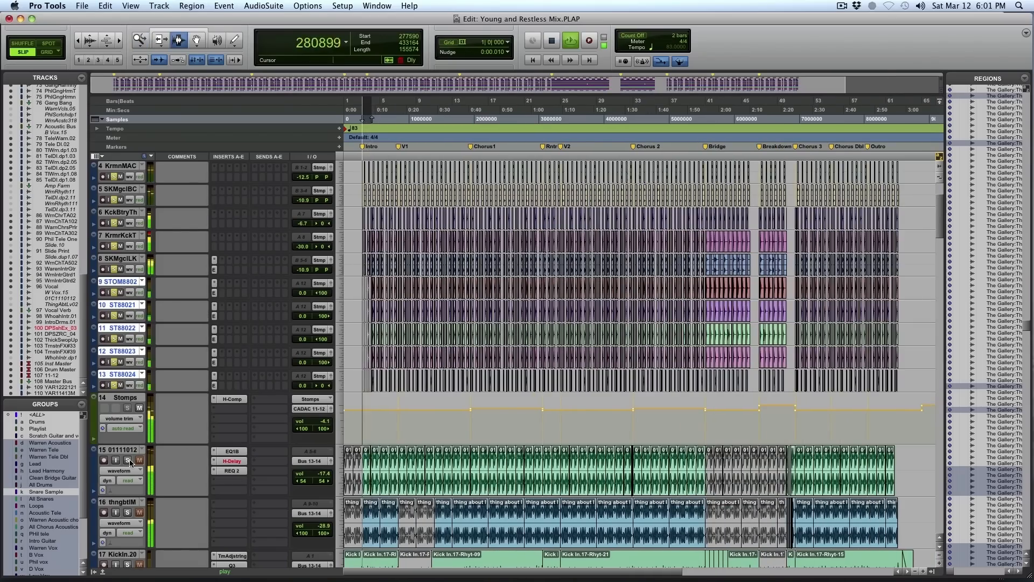
scroll(133, 464, "down", 4)
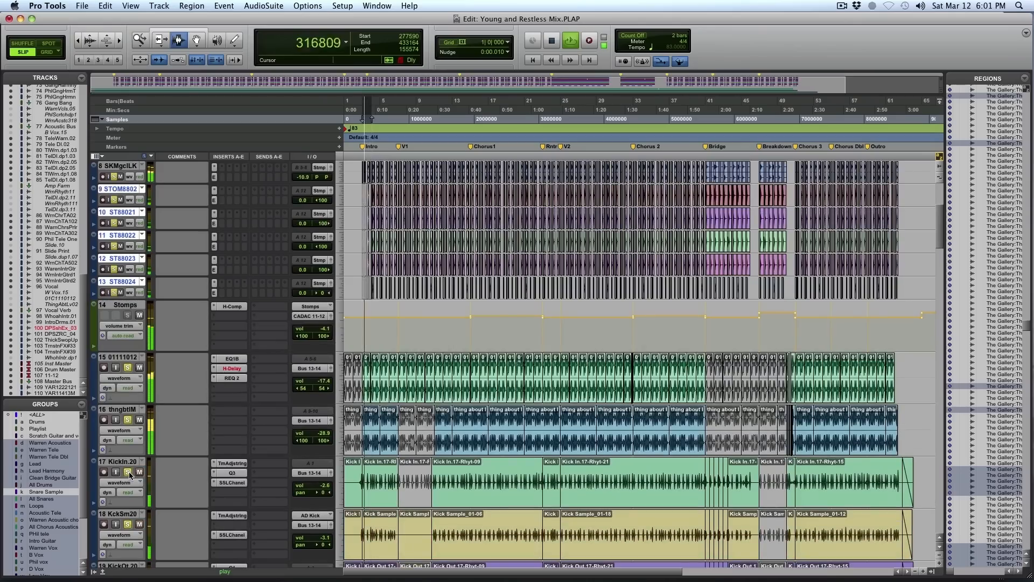
left_click(130, 472)
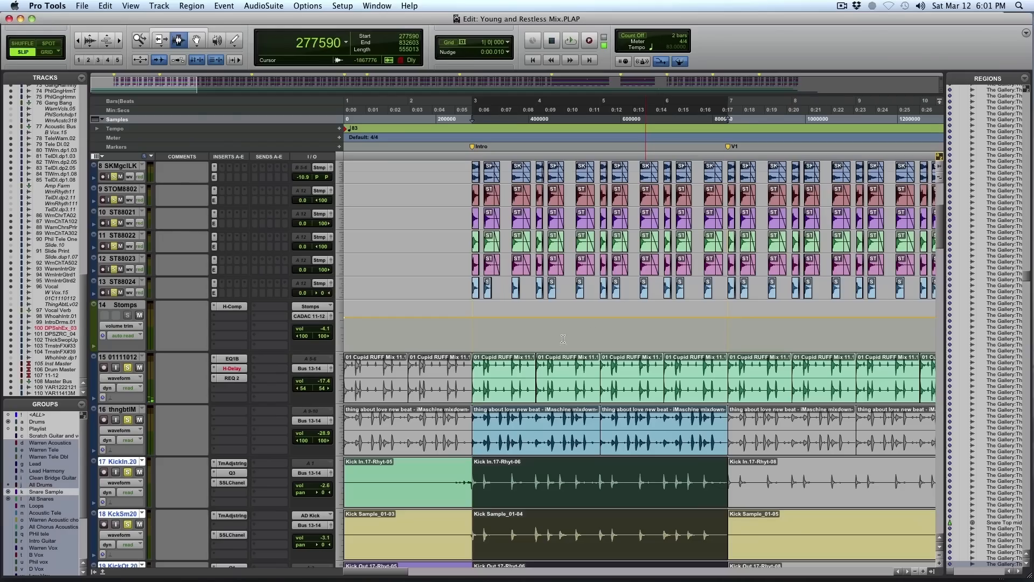
key("space")
scroll(563, 351, "down", 15)
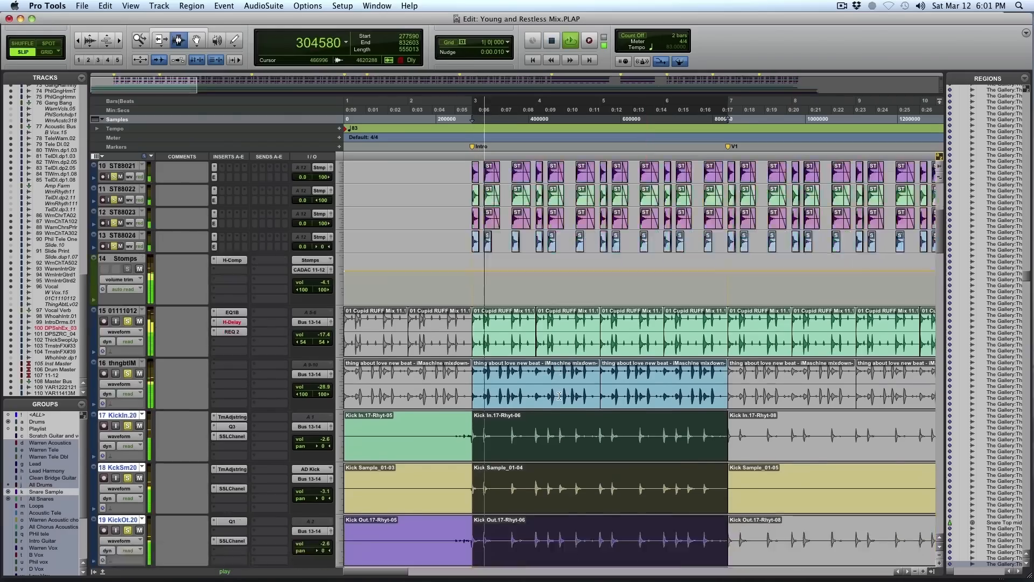
- Solo the tambourine track 40 along with the drums, set its track height to medium and stop playback
scroll(562, 396, "down", 12)
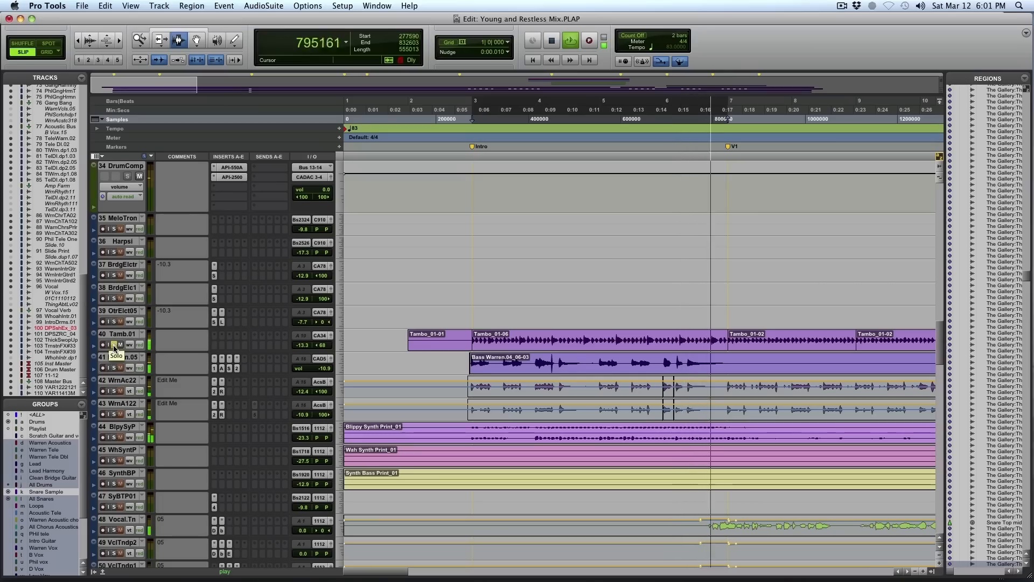
left_click(339, 348)
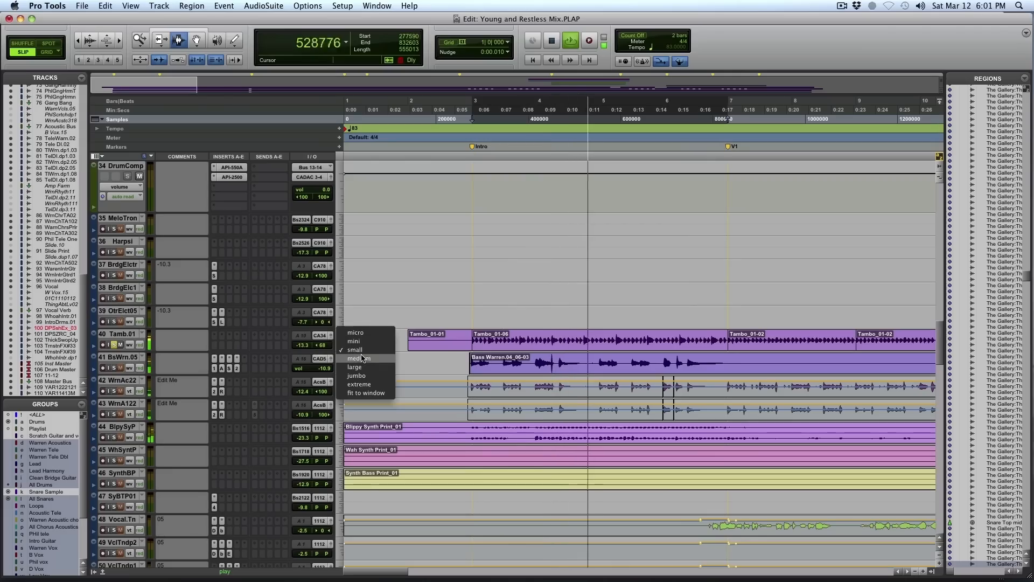
left_click(362, 357)
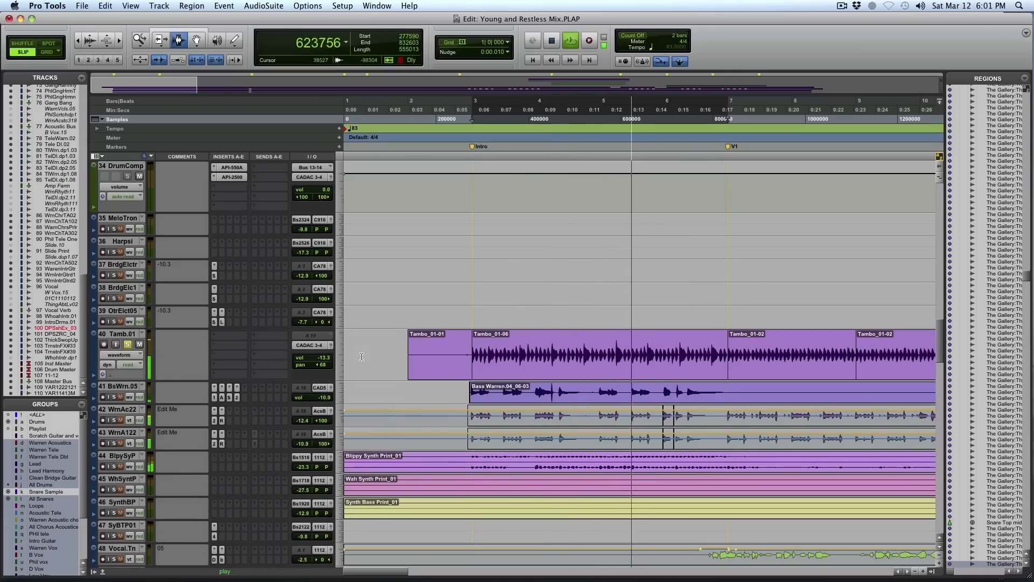
key("space")
left_click(573, 351)
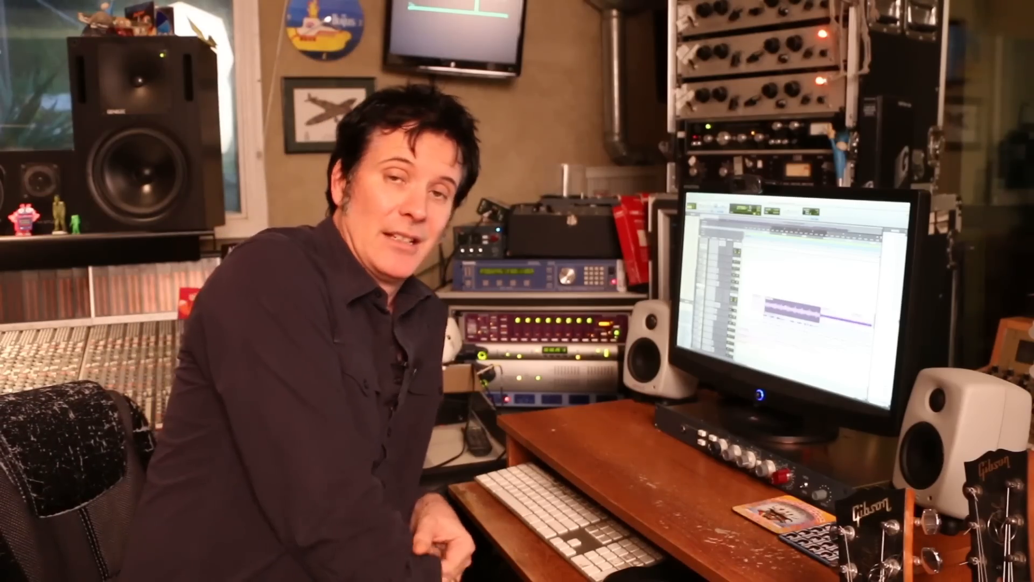